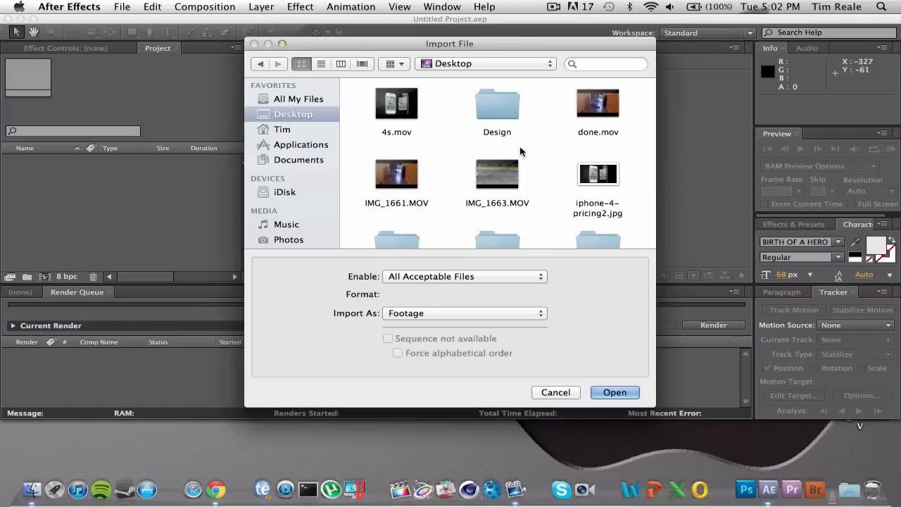
Import the video file IMG_1663.MOV from the Desktop as footage
{"action": "scroll", "coordinate": [520, 152], "scroll_direction": "down", "scroll_amount": 1}
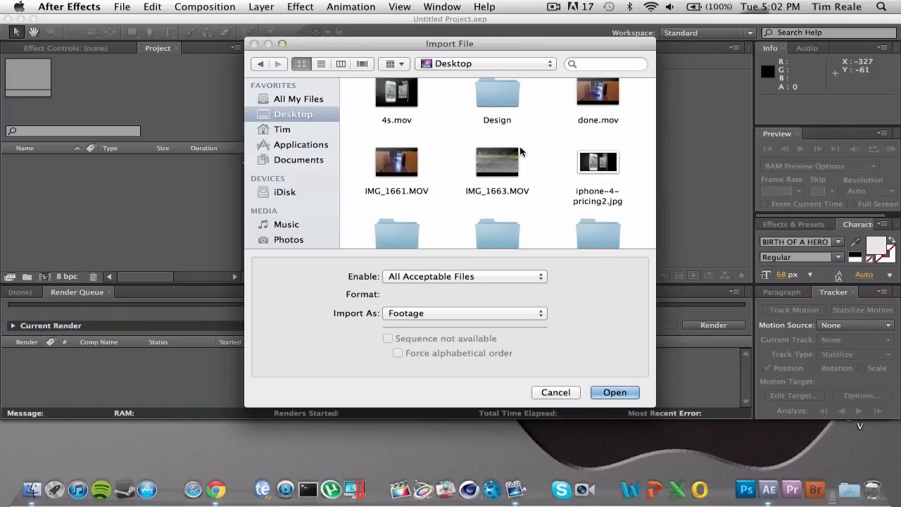
{"action": "left_click", "coordinate": [509, 161]}
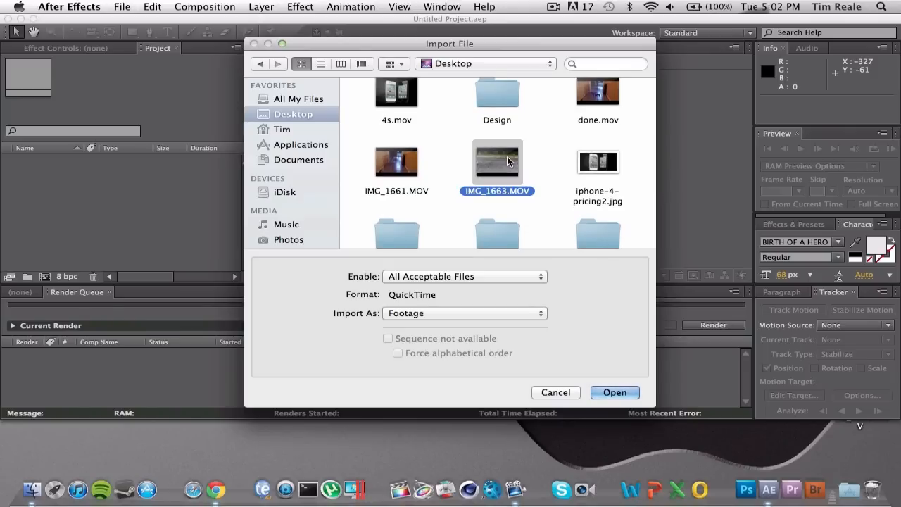
{"action": "left_click", "coordinate": [617, 392]}
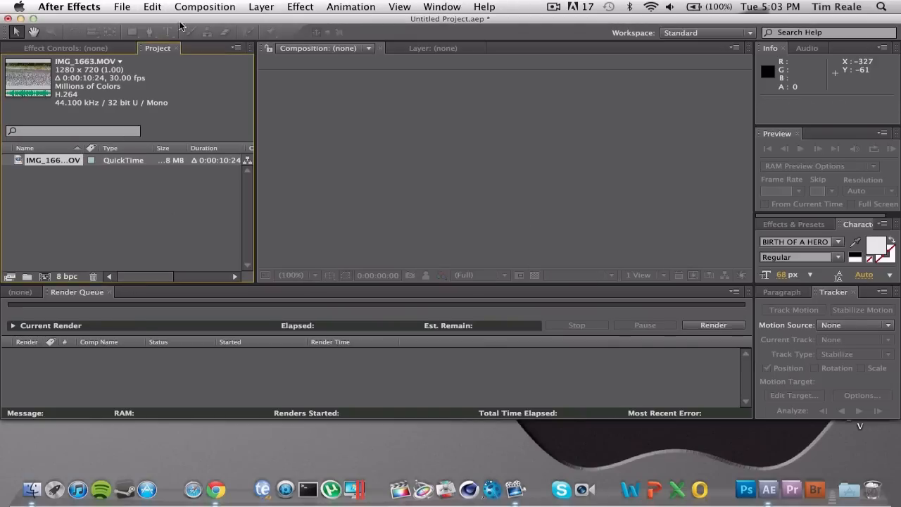
Create a new composition, Comp 1, with the HDV/HDTV 720 29.97 preset and a 30-second duration
{"action": "left_click", "coordinate": [205, 6]}
{"action": "left_click", "coordinate": [211, 21]}
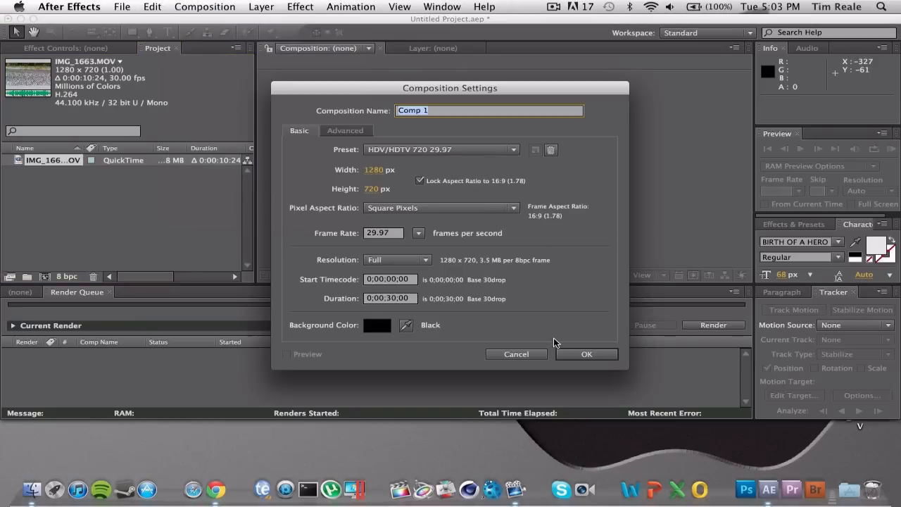
{"action": "left_click", "coordinate": [582, 352]}
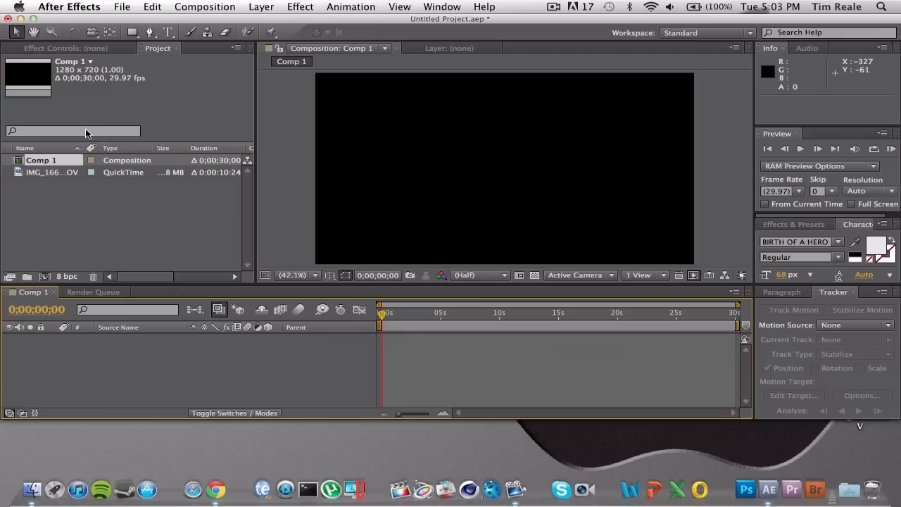
Add IMG_1663.MOV to Comp 1 and scrub the playhead to about 0;00;00;14
{"action": "left_click_drag", "start_coordinate": [48, 173], "coordinate": [49, 163]}
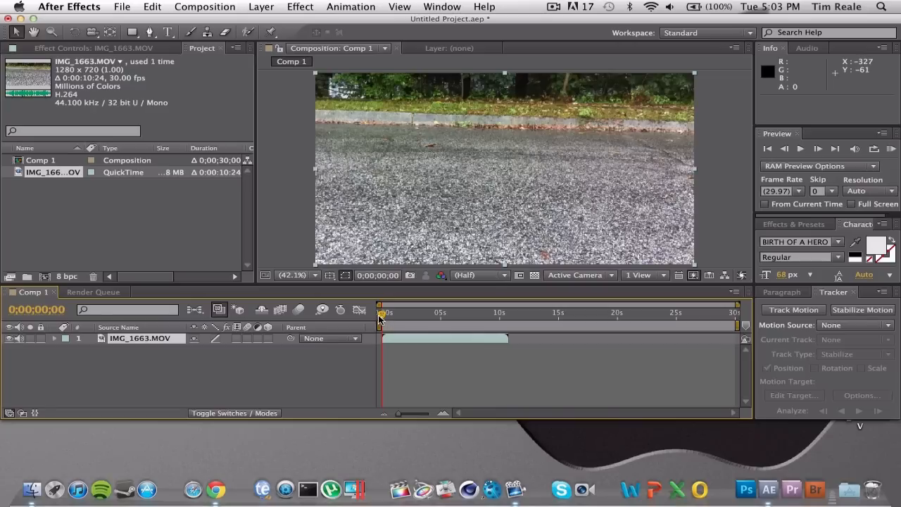
{"action": "left_click_drag", "start_coordinate": [380, 315], "coordinate": [393, 335]}
{"action": "left_click", "coordinate": [434, 373]}
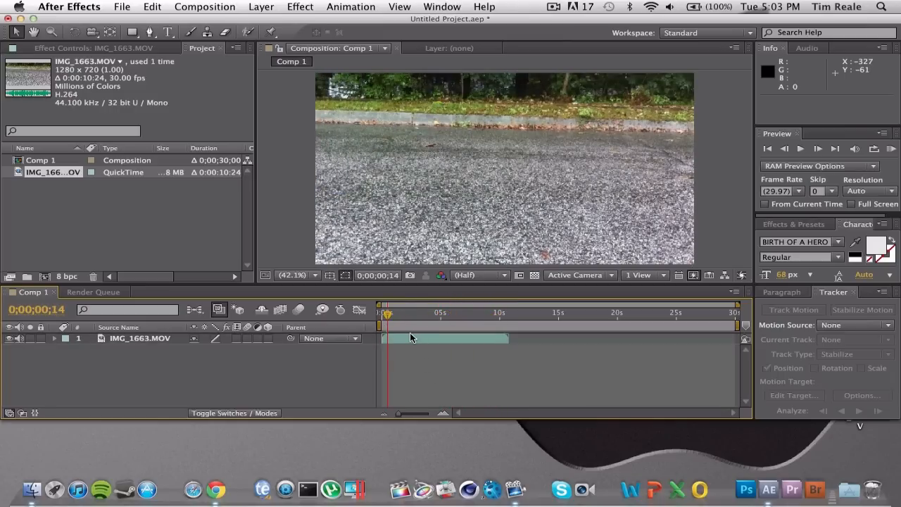
Add Comp 1 to the render queue and set its output format to JPEG Sequence
{"action": "left_click", "coordinate": [186, 9]}
{"action": "left_click", "coordinate": [195, 90]}
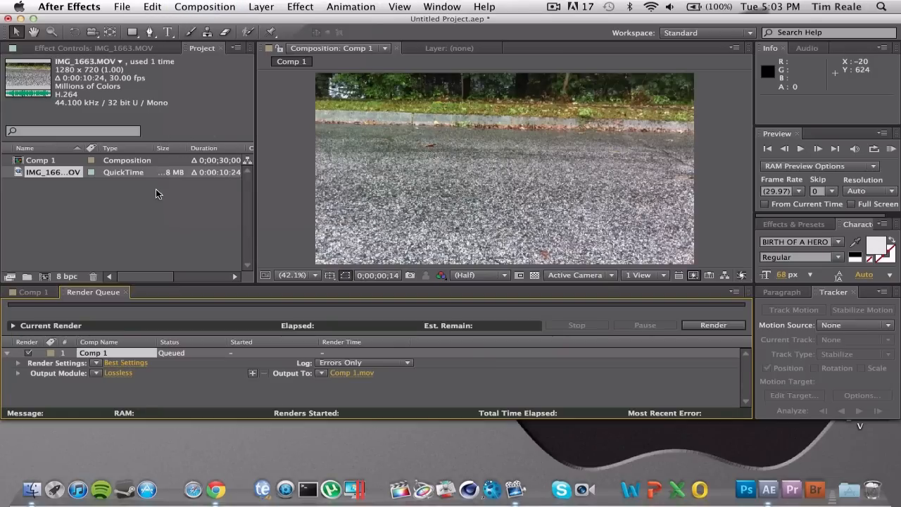
{"action": "left_click", "coordinate": [117, 373]}
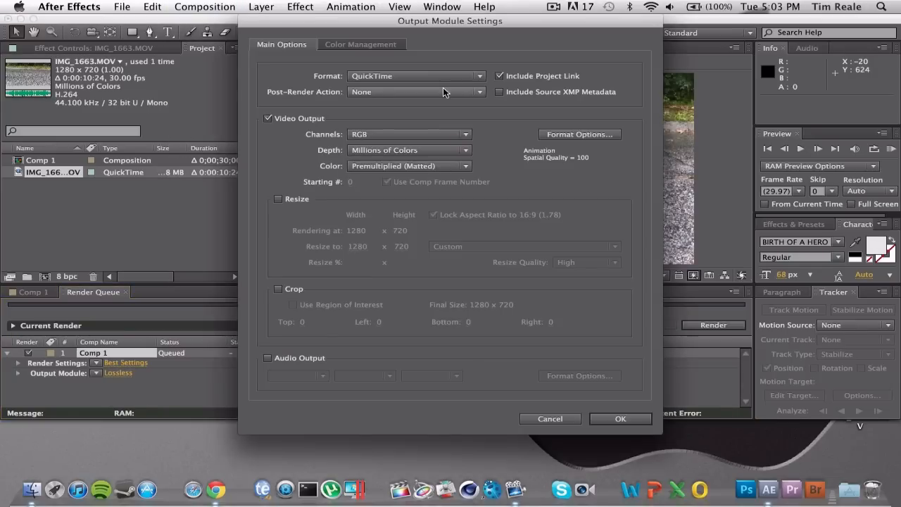
{"action": "left_click", "coordinate": [450, 78]}
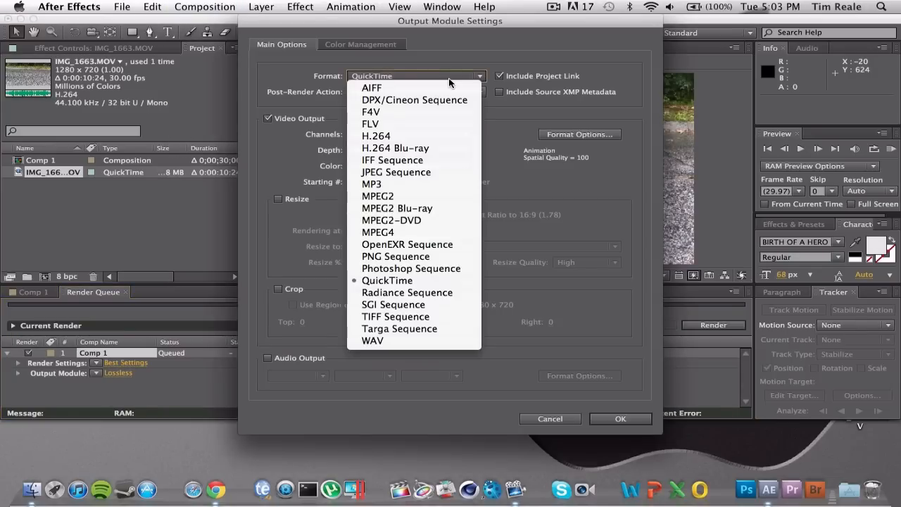
{"action": "left_click", "coordinate": [425, 172]}
{"action": "left_click", "coordinate": [620, 418]}
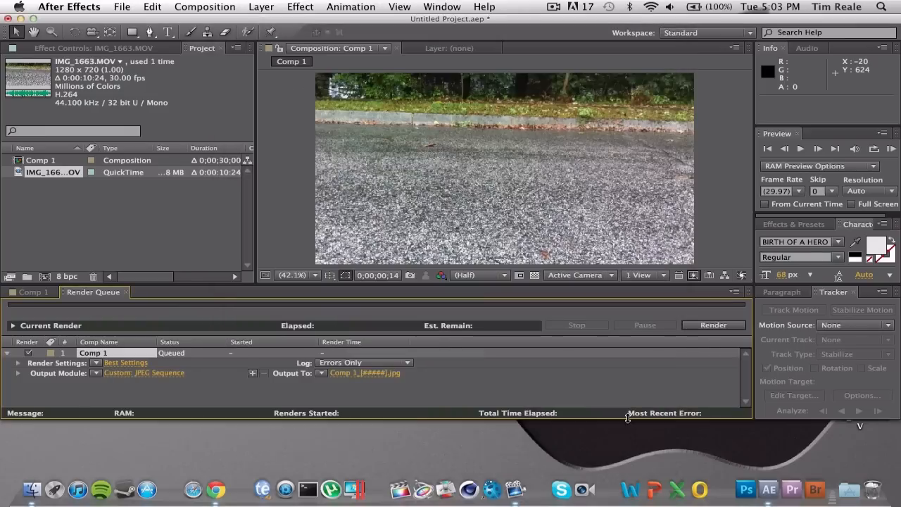
Send the output to a new folder named "new seq" inside the seq folder and render the JPEG sequence
{"action": "left_click", "coordinate": [357, 375]}
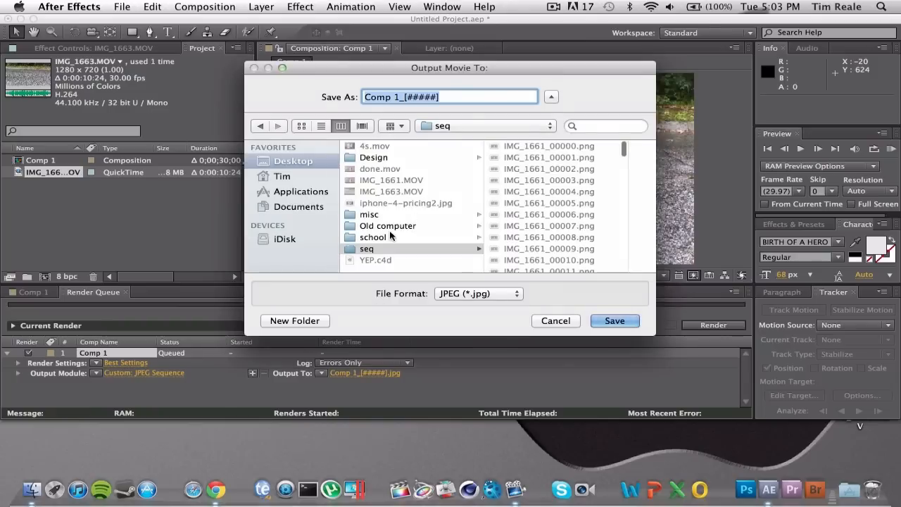
{"action": "left_click", "coordinate": [299, 320]}
{"action": "type", "text": "new seq"}
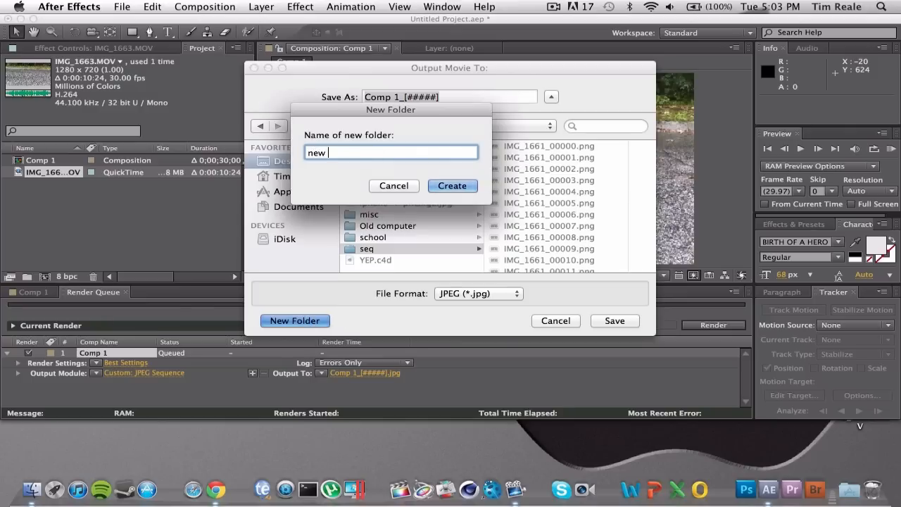
{"action": "left_click", "coordinate": [447, 187]}
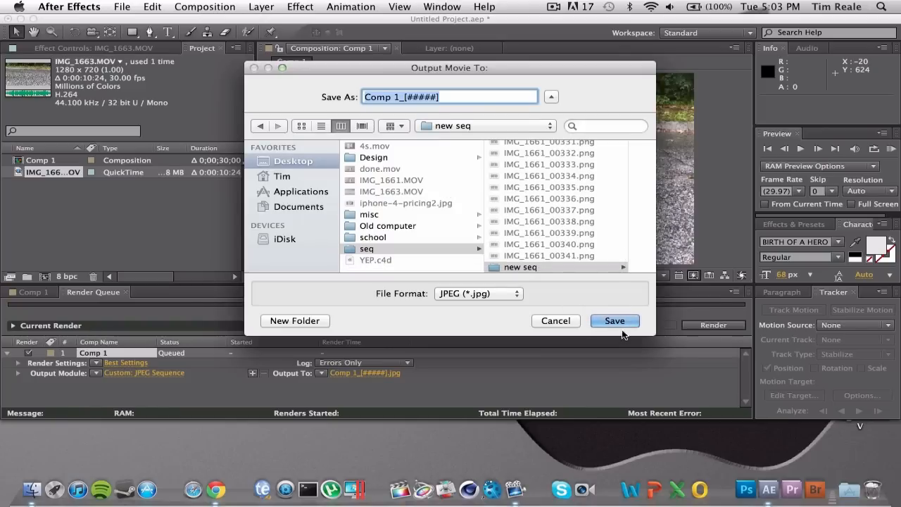
{"action": "left_click", "coordinate": [618, 322]}
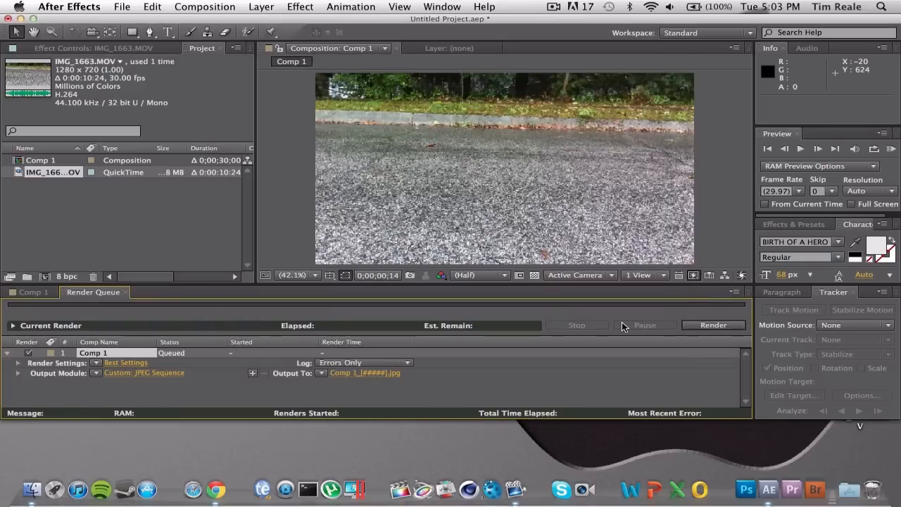
{"action": "left_click", "coordinate": [705, 326]}
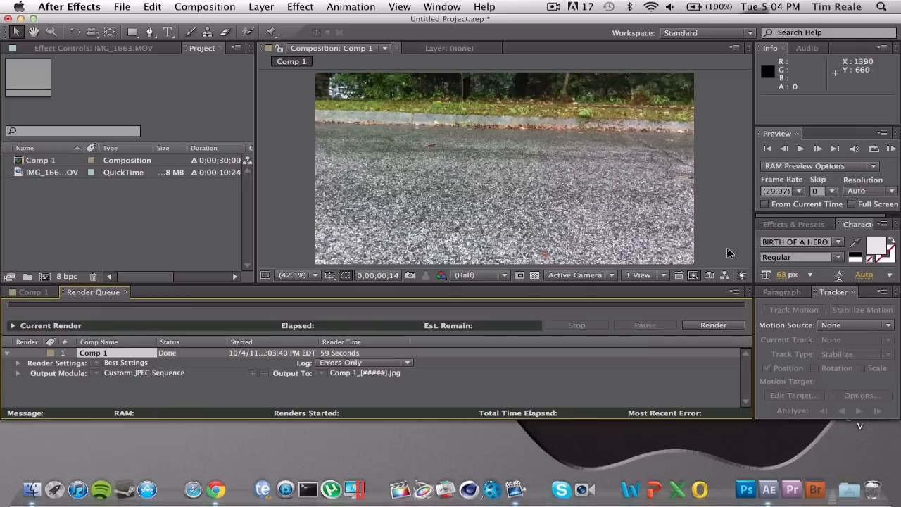
Quit After Effects without saving the project
{"action": "left_click", "coordinate": [90, 6]}
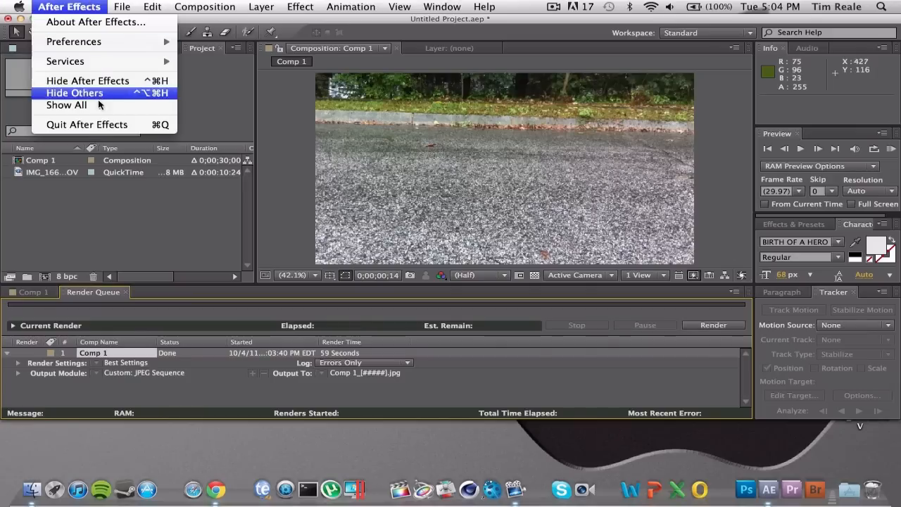
{"action": "left_click", "coordinate": [80, 124]}
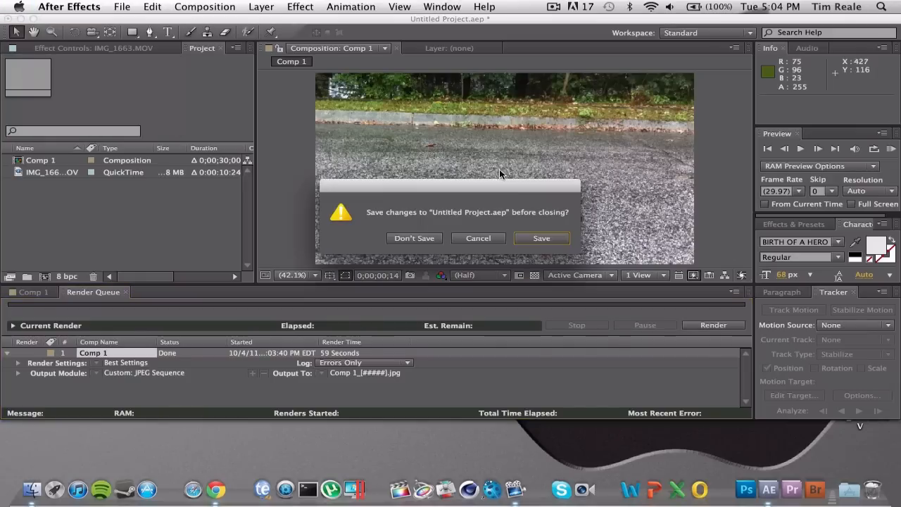
{"action": "left_click", "coordinate": [418, 237]}
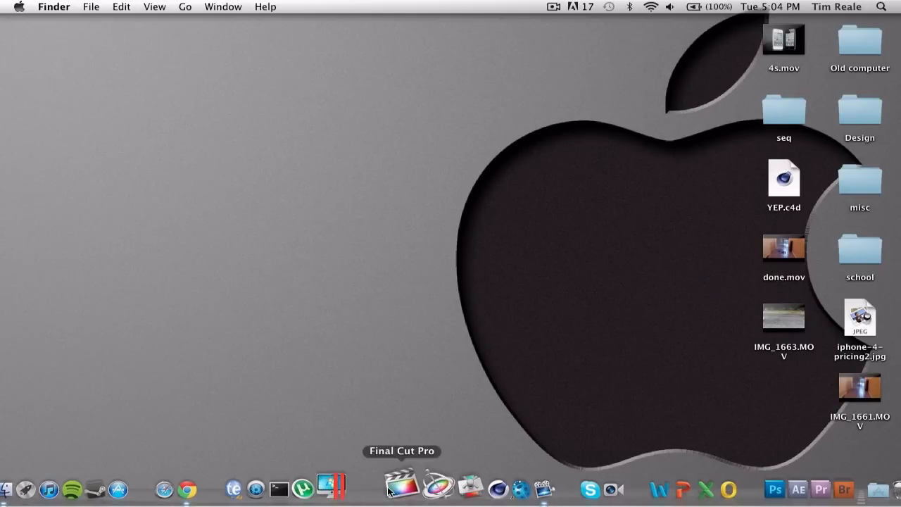
Search for "new" in Finder, move the "new seq" folder onto the desktop, and close the Finder window
{"action": "left_click", "coordinate": [27, 501]}
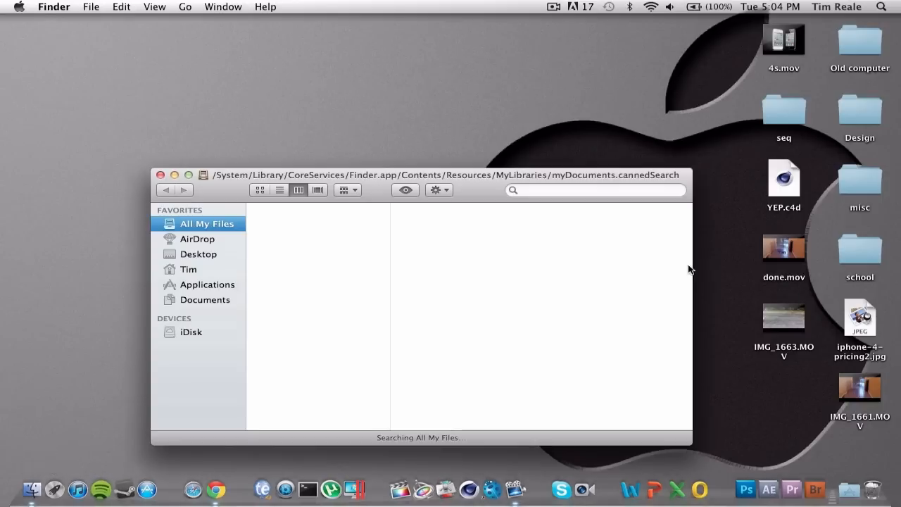
{"action": "key", "text": "super+alt+f"}
{"action": "type", "text": "new"}
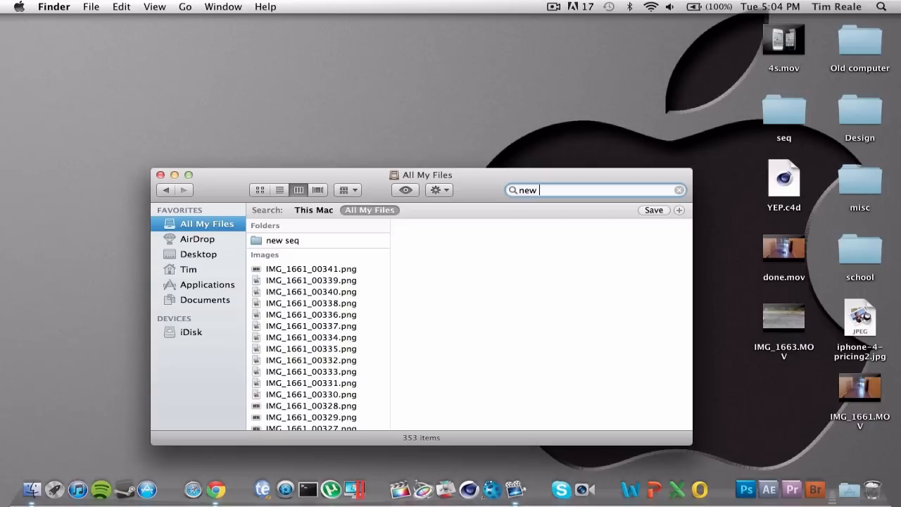
{"action": "left_click_drag", "start_coordinate": [278, 240], "coordinate": [307, 124]}
{"action": "left_click", "coordinate": [161, 174]}
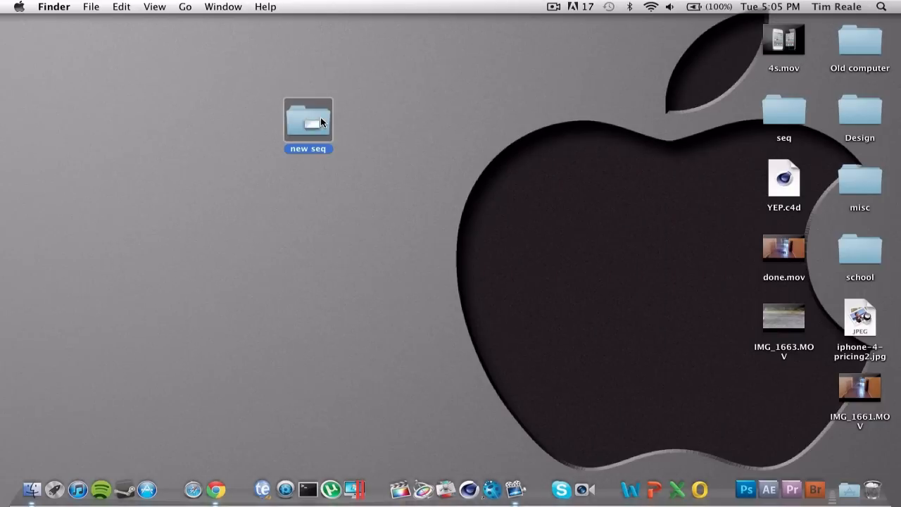
Open the "new seq" folder and preview its rendered JPEG frames to locate where the clip's footage ends
{"action": "double_click", "coordinate": [321, 123]}
{"action": "left_click", "coordinate": [445, 191]}
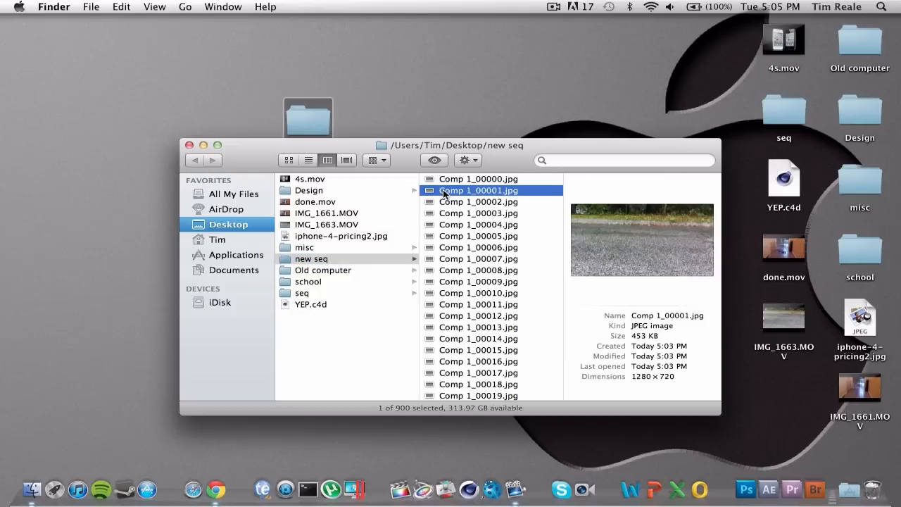
{"action": "scroll", "coordinate": [475, 263], "scroll_direction": "down", "scroll_amount": 20}
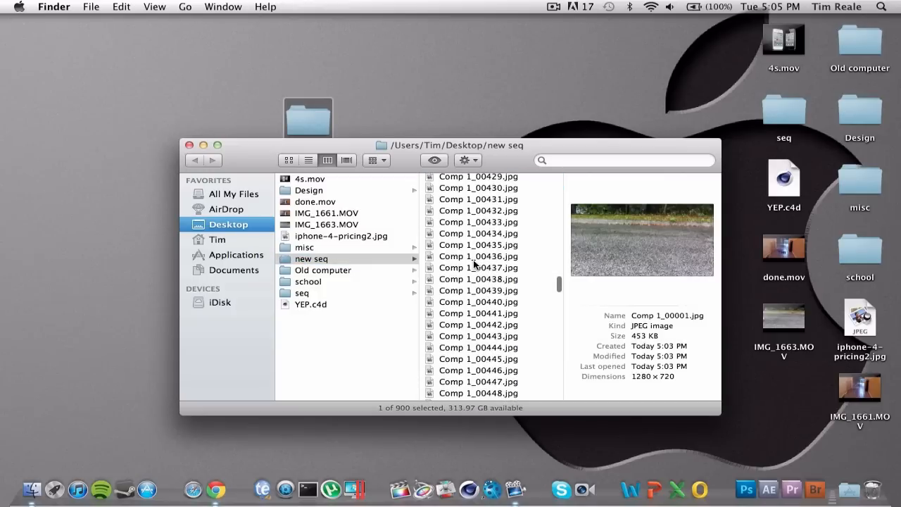
{"action": "left_click", "coordinate": [473, 261]}
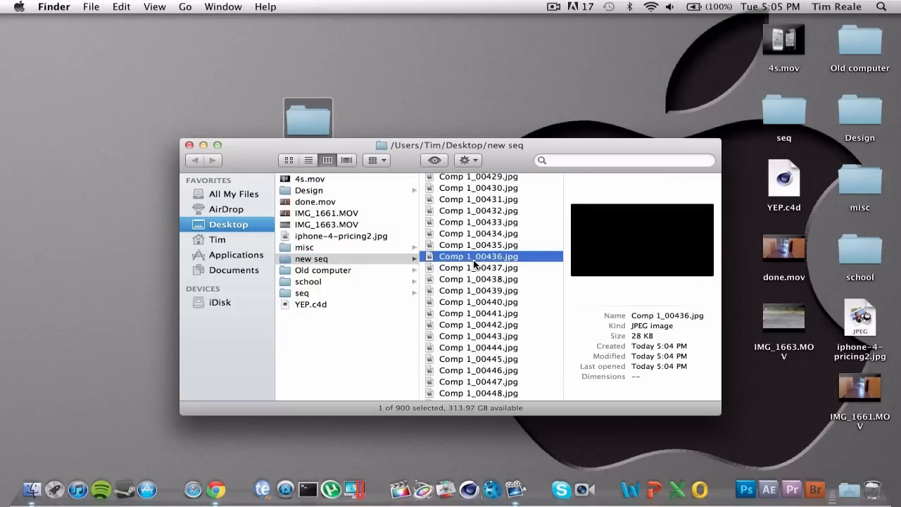
{"action": "scroll", "coordinate": [486, 227], "scroll_direction": "up", "scroll_amount": 5}
{"action": "scroll", "coordinate": [486, 225], "scroll_direction": "up", "scroll_amount": 4}
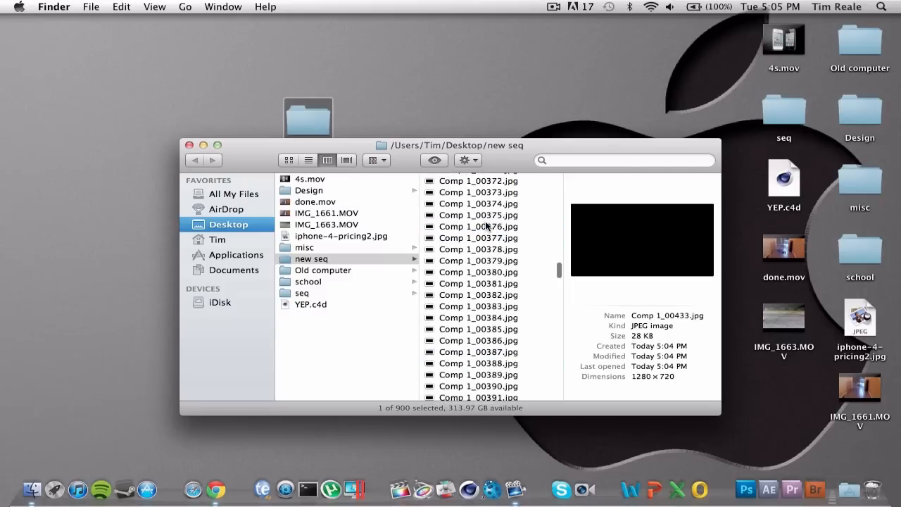
{"action": "left_click", "coordinate": [485, 225]}
{"action": "scroll", "coordinate": [486, 225], "scroll_direction": "up", "scroll_amount": 9}
{"action": "left_click", "coordinate": [485, 226]}
{"action": "scroll", "coordinate": [486, 225], "scroll_direction": "down", "scroll_amount": 3}
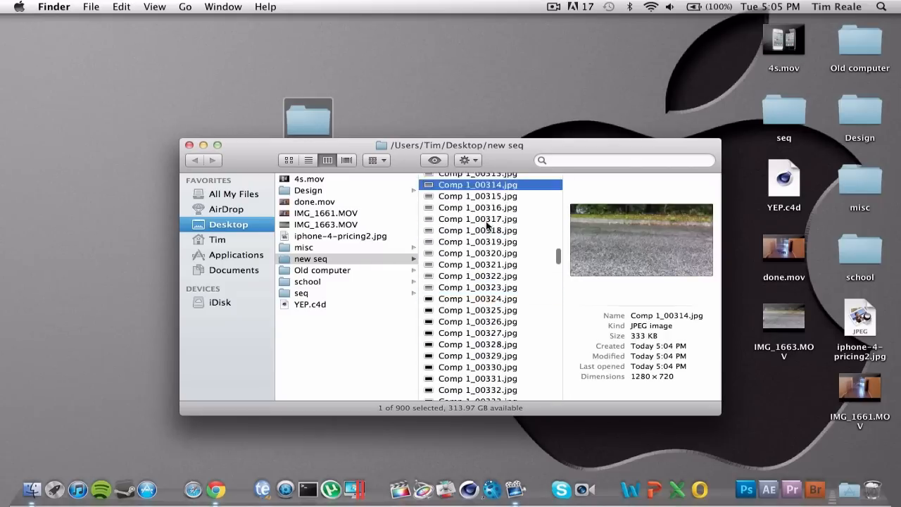
{"action": "scroll", "coordinate": [486, 225], "scroll_direction": "up", "scroll_amount": 5}
{"action": "left_click", "coordinate": [485, 224]}
{"action": "left_click", "coordinate": [483, 213]}
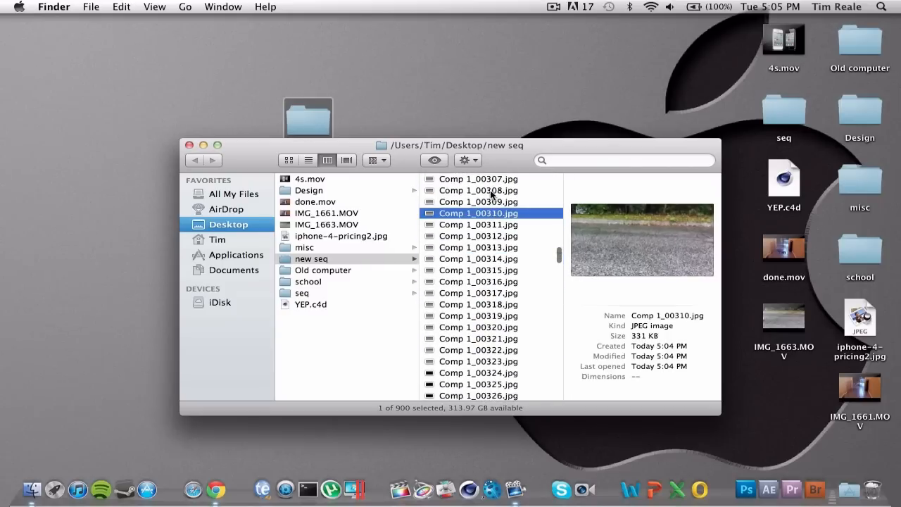
Preview earlier frames of the JPEG sequence, from Comp 1_00308.jpg back to Comp 1_00060.jpg, to check the rendered images
{"action": "left_click", "coordinate": [479, 192]}
{"action": "scroll", "coordinate": [479, 197], "scroll_direction": "up", "scroll_amount": 8}
{"action": "left_click", "coordinate": [475, 250]}
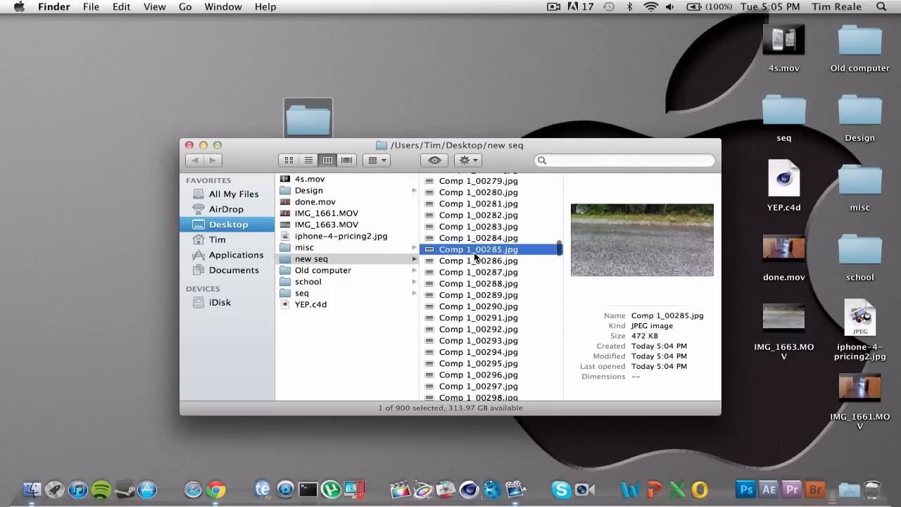
{"action": "left_click", "coordinate": [483, 215]}
{"action": "scroll", "coordinate": [487, 231], "scroll_direction": "up", "scroll_amount": 3}
{"action": "scroll", "coordinate": [486, 229], "scroll_direction": "up", "scroll_amount": 4}
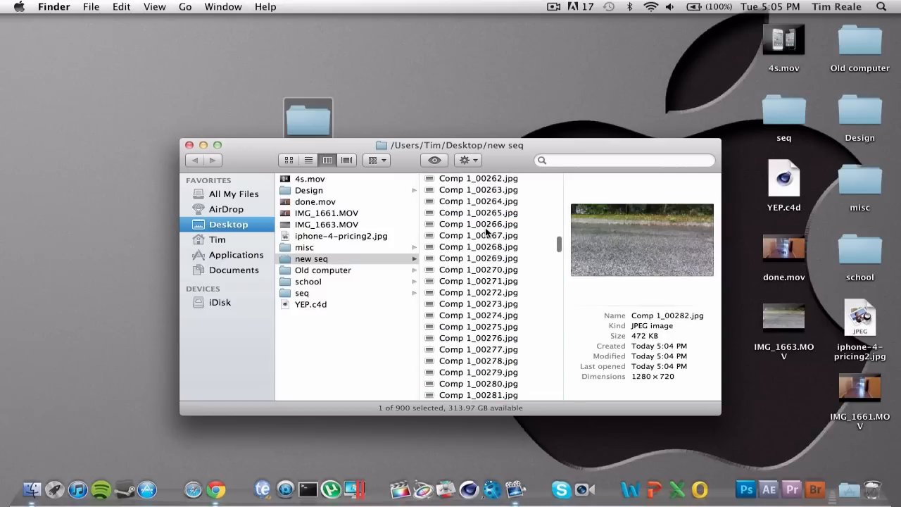
{"action": "left_click", "coordinate": [483, 224]}
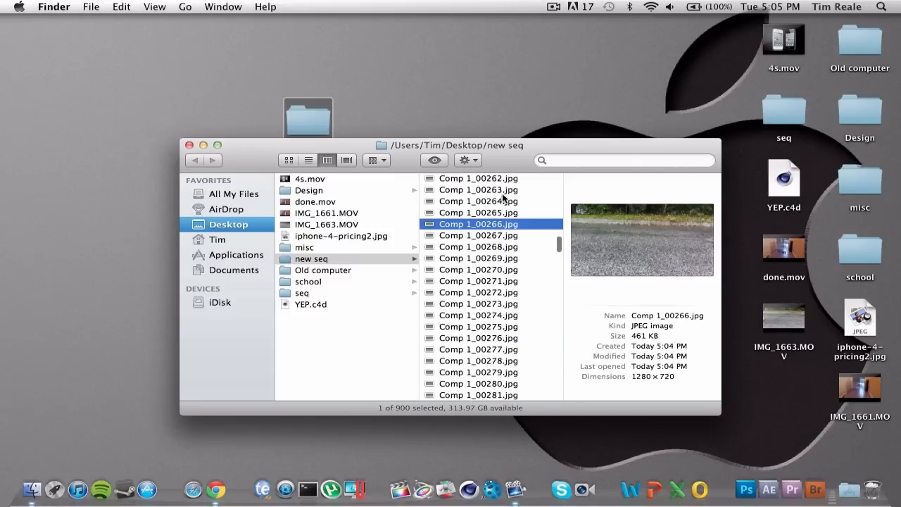
{"action": "left_click", "coordinate": [495, 212]}
{"action": "scroll", "coordinate": [495, 213], "scroll_direction": "up", "scroll_amount": 10}
{"action": "left_click", "coordinate": [495, 215]}
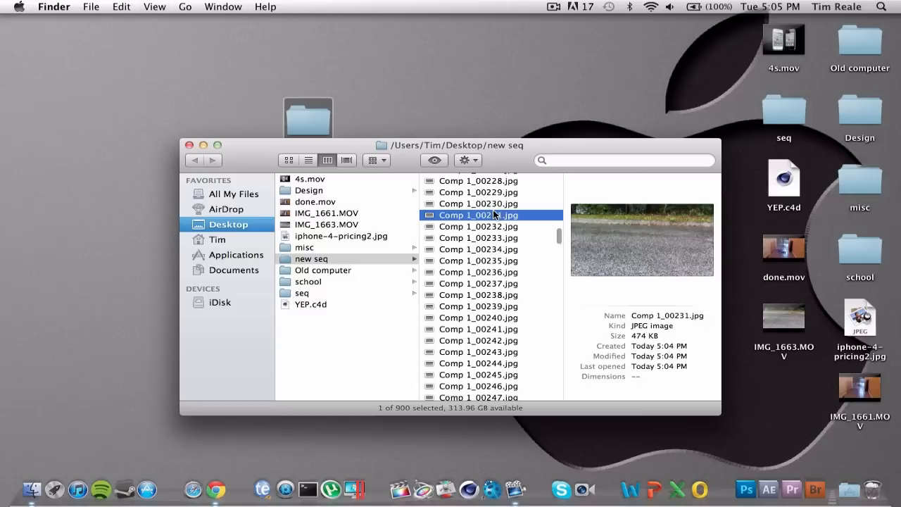
{"action": "scroll", "coordinate": [493, 208], "scroll_direction": "up", "scroll_amount": 15}
{"action": "left_click", "coordinate": [485, 212]}
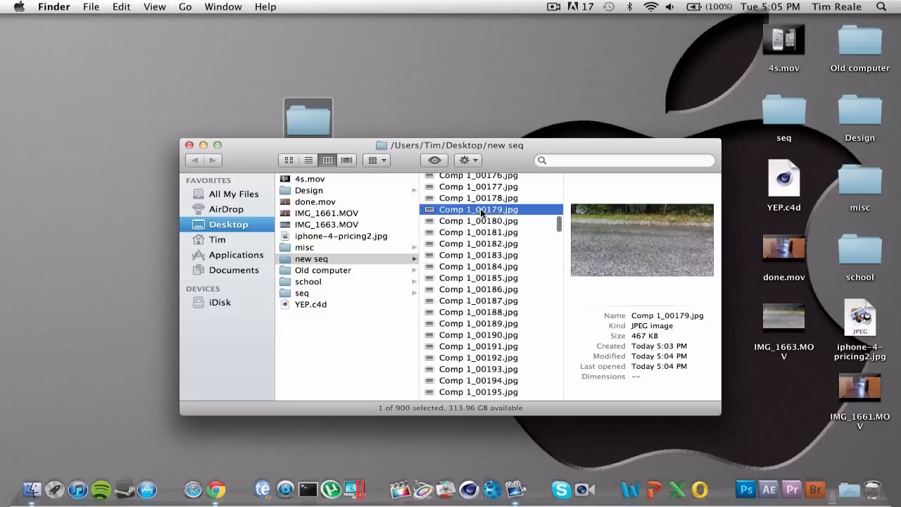
{"action": "scroll", "coordinate": [482, 211], "scroll_direction": "up", "scroll_amount": 20}
{"action": "left_click", "coordinate": [481, 215]}
{"action": "scroll", "coordinate": [481, 211], "scroll_direction": "up", "scroll_amount": 9}
{"action": "left_click", "coordinate": [481, 208]}
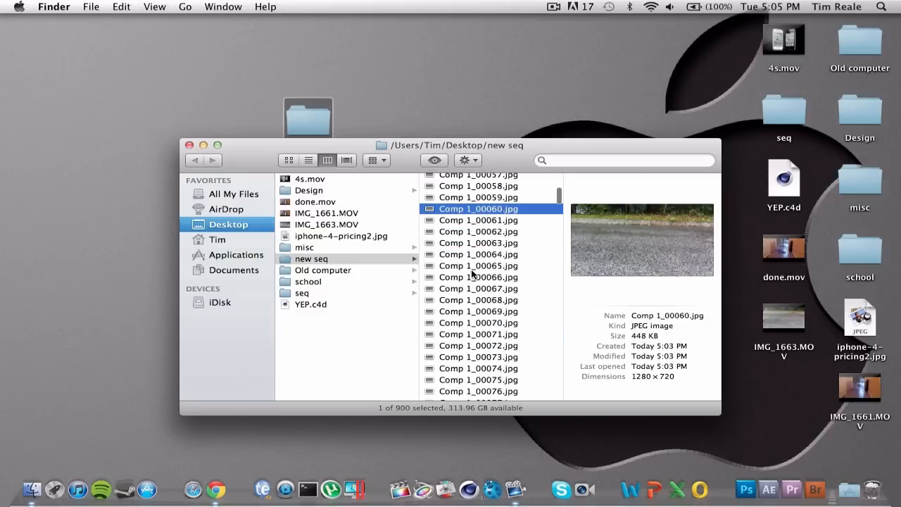
{"action": "left_click", "coordinate": [464, 323]}
{"action": "scroll", "coordinate": [465, 322], "scroll_direction": "down", "scroll_amount": 8}
{"action": "right_click", "coordinate": [464, 322]}
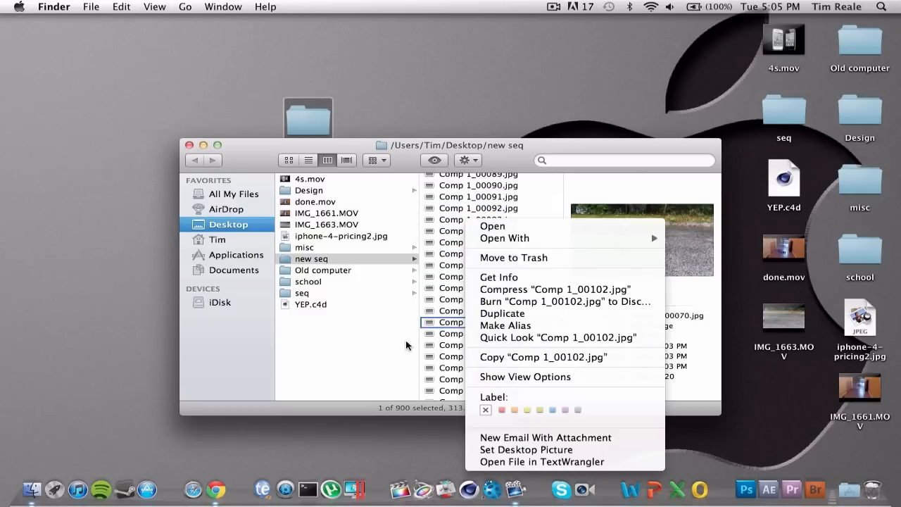
Preview JPEG frames around Comp 1_00099.jpg to Comp 1_00107.jpg in the "new seq" folder, and close the Finder window
{"action": "left_click", "coordinate": [412, 345]}
{"action": "left_click", "coordinate": [485, 334]}
{"action": "left_click", "coordinate": [483, 356]}
{"action": "left_click", "coordinate": [480, 379]}
{"action": "left_click", "coordinate": [492, 288]}
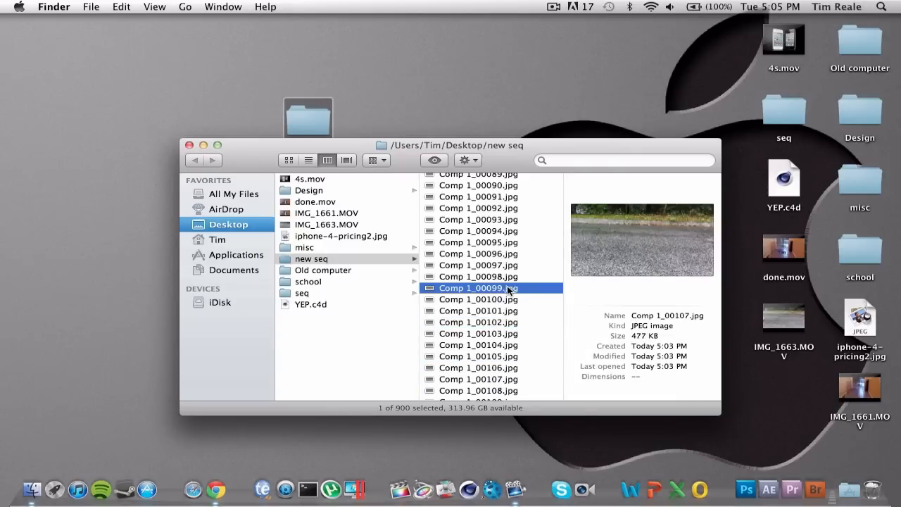
{"action": "scroll", "coordinate": [471, 335], "scroll_direction": "down", "scroll_amount": 8}
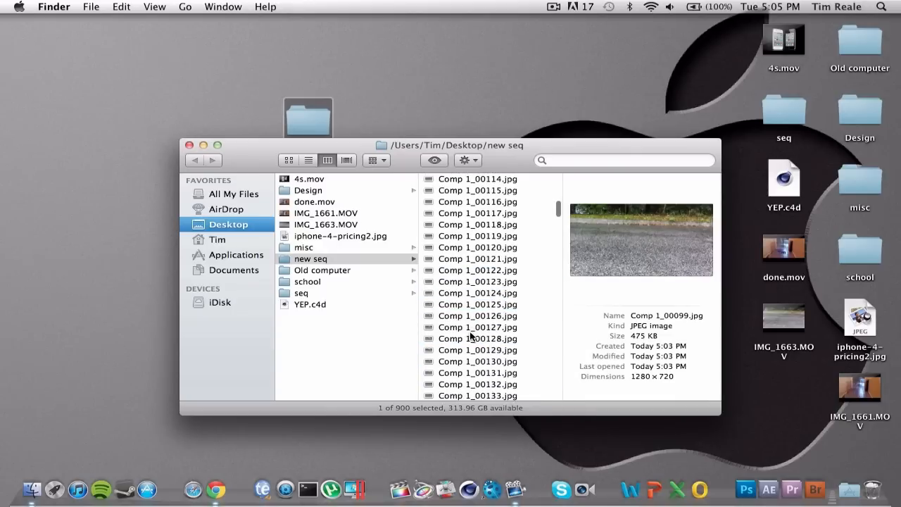
{"action": "left_click", "coordinate": [189, 144]}
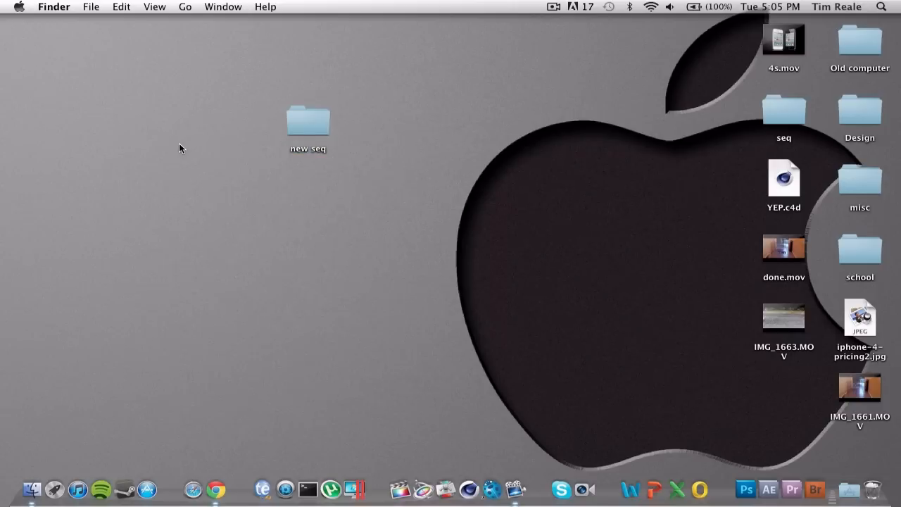
Switch to boujou and choose Comp 1_00000.jpg in the desktop's "new seq" folder as the image sequence to import
{"action": "left_click", "coordinate": [485, 492]}
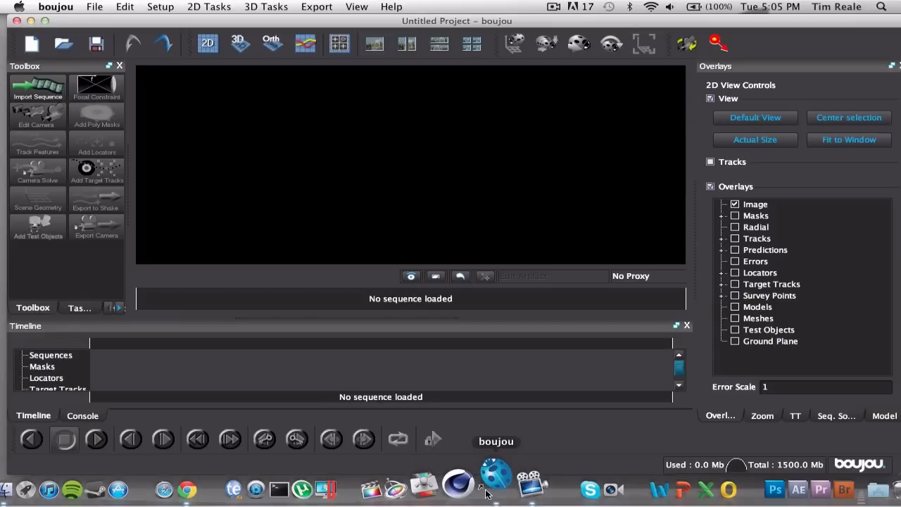
{"action": "left_click", "coordinate": [38, 88]}
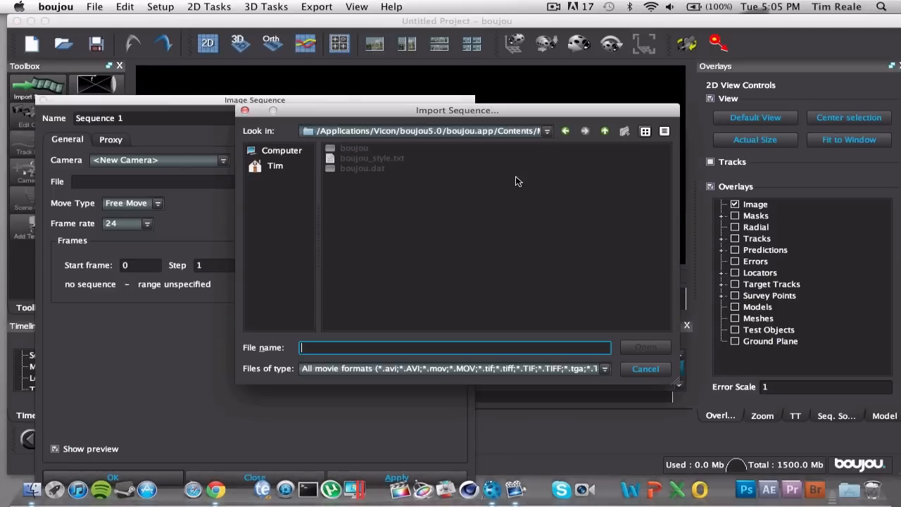
{"action": "left_click", "coordinate": [275, 168]}
{"action": "double_click", "coordinate": [345, 159]}
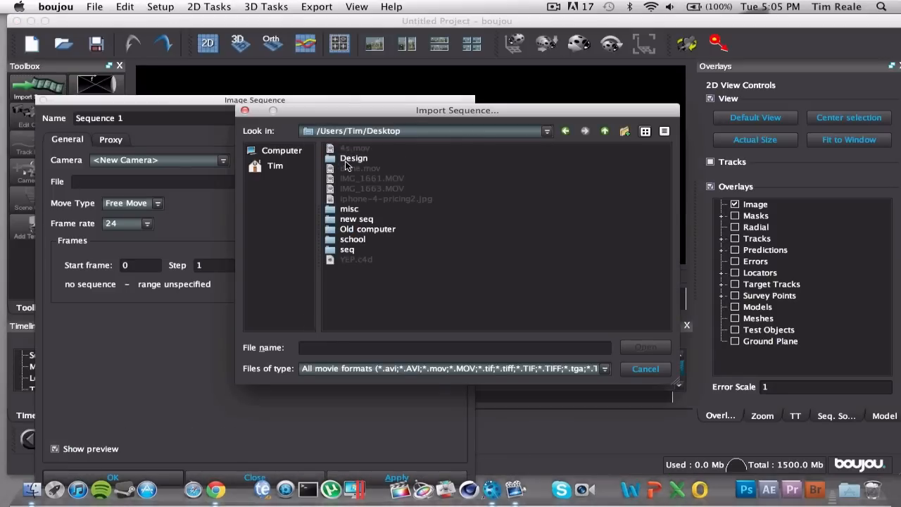
{"action": "left_click", "coordinate": [357, 220]}
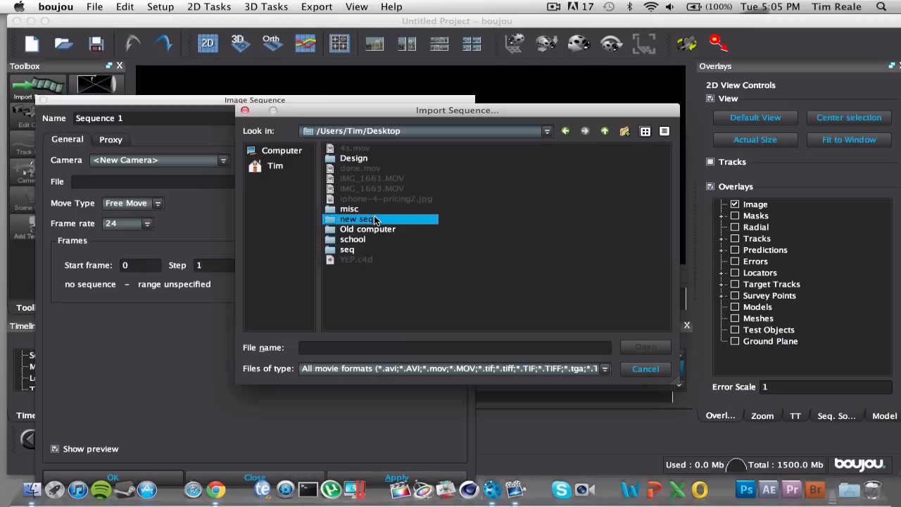
{"action": "double_click", "coordinate": [375, 220]}
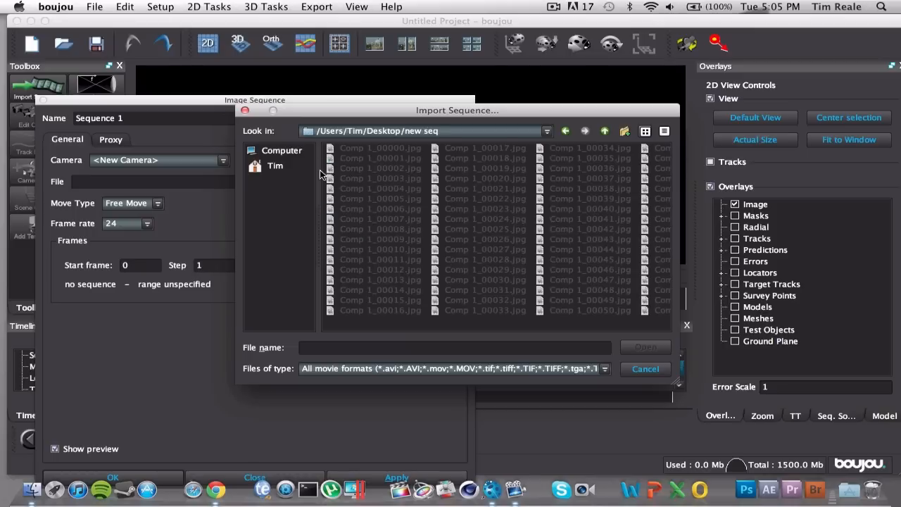
{"action": "left_click", "coordinate": [361, 150]}
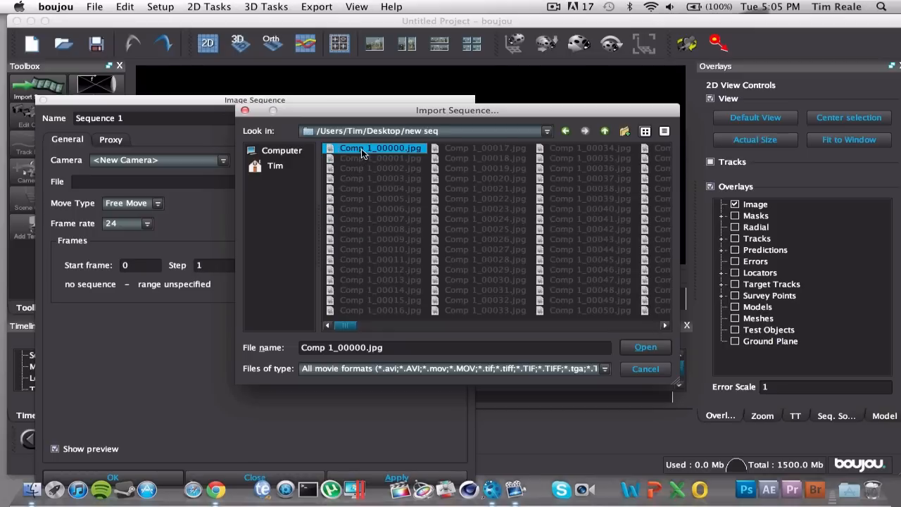
{"action": "left_click", "coordinate": [645, 347]}
Set the end frame of the imported image sequence to 180
{"action": "double_click", "coordinate": [296, 266]}
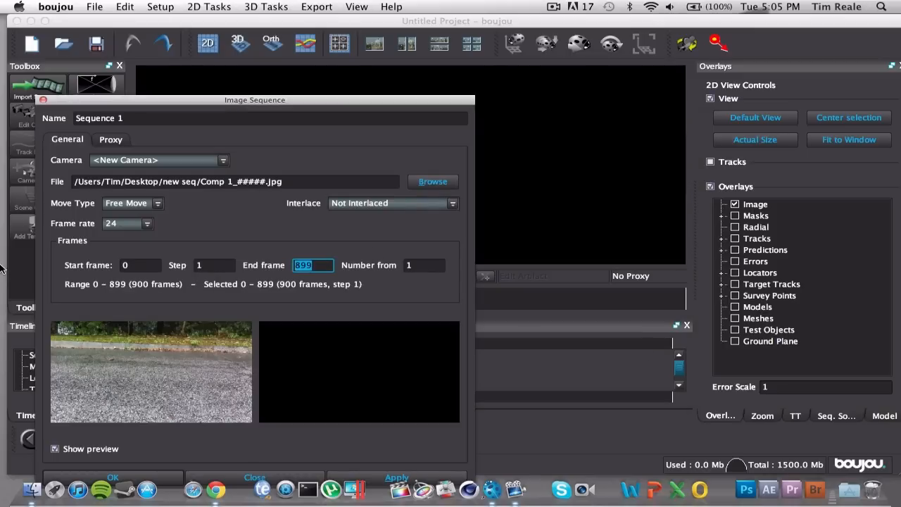
{"action": "type", "text": "26"}
{"action": "key", "text": "Return"}
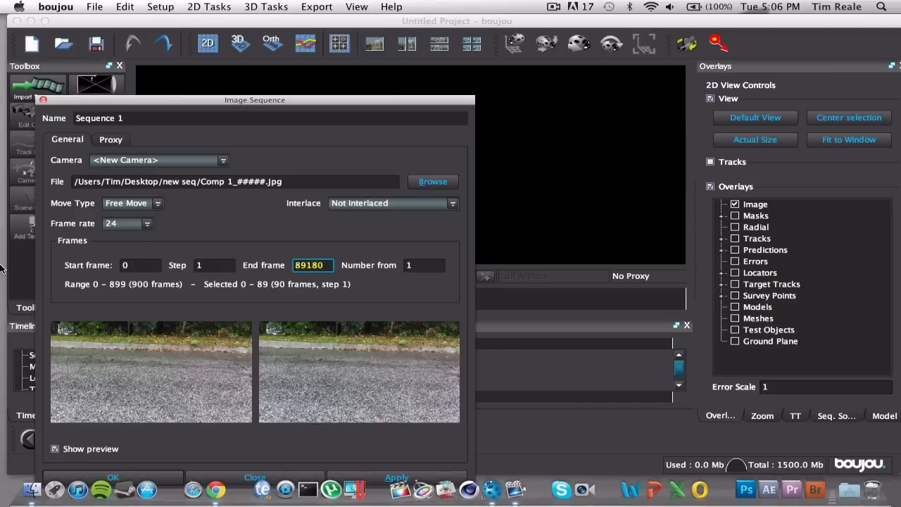
{"action": "key", "text": "Return"}
{"action": "type", "text": "18"}
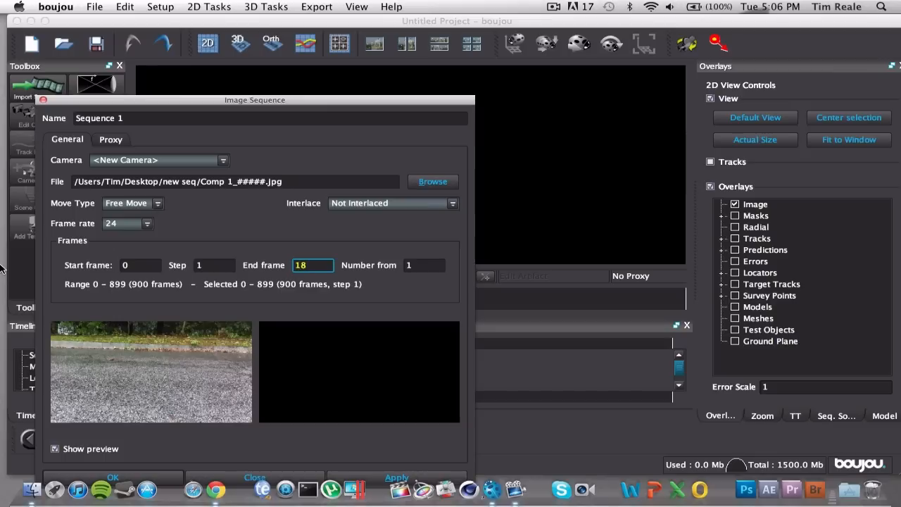
{"action": "key", "text": "Return"}
{"action": "type", "text": "0"}
{"action": "key", "text": "Return"}
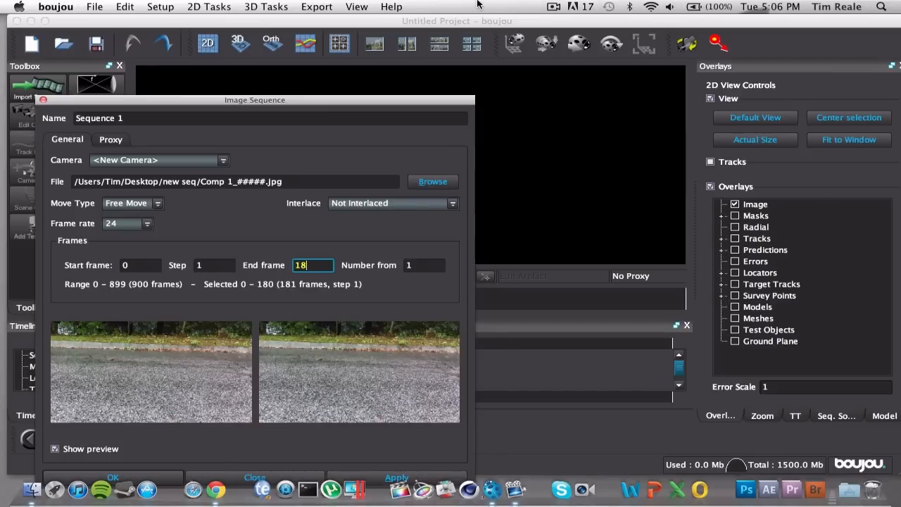
{"action": "key", "text": "Return"}
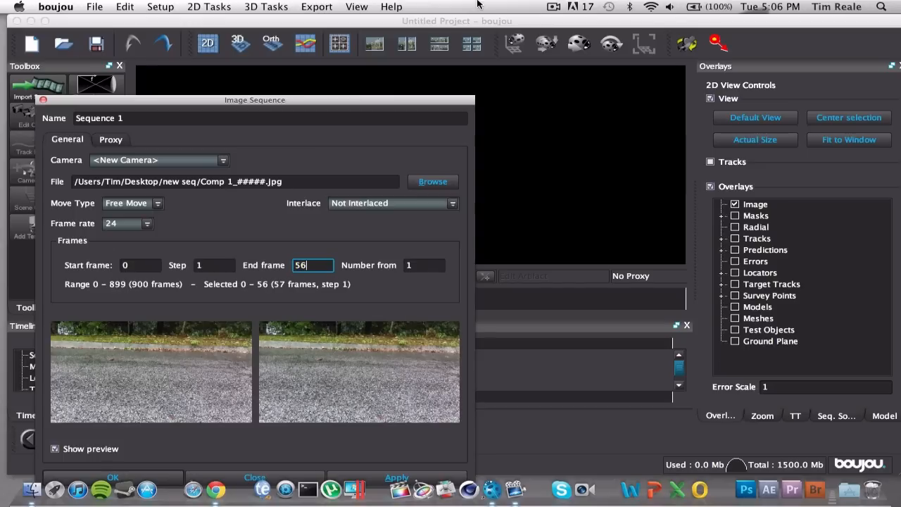
{"action": "key", "text": "BackSpace"}
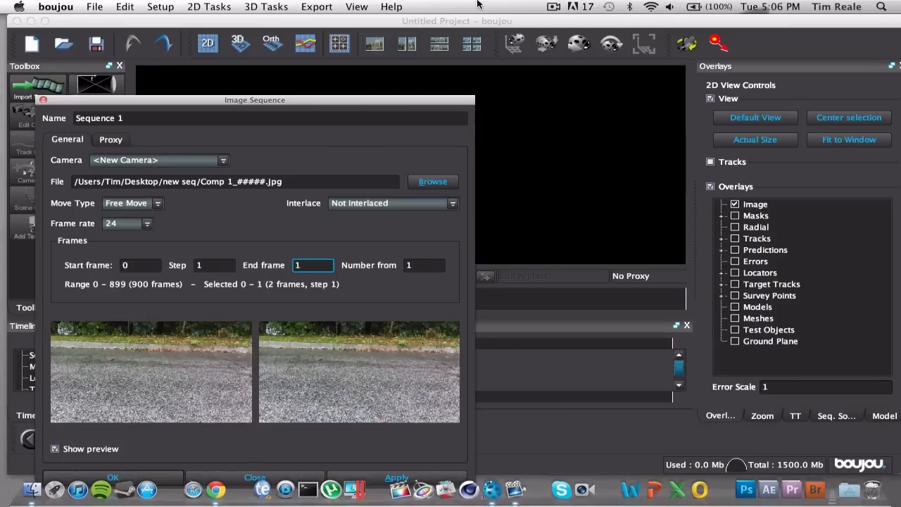
{"action": "type", "text": "8"}
{"action": "key", "text": "BackSpace"}
{"action": "key", "text": "BackSpace"}
{"action": "key", "text": "BackSpace"}
{"action": "key", "text": "BackSpace"}
{"action": "key", "text": "BackSpace"}
{"action": "type", "text": "89"}
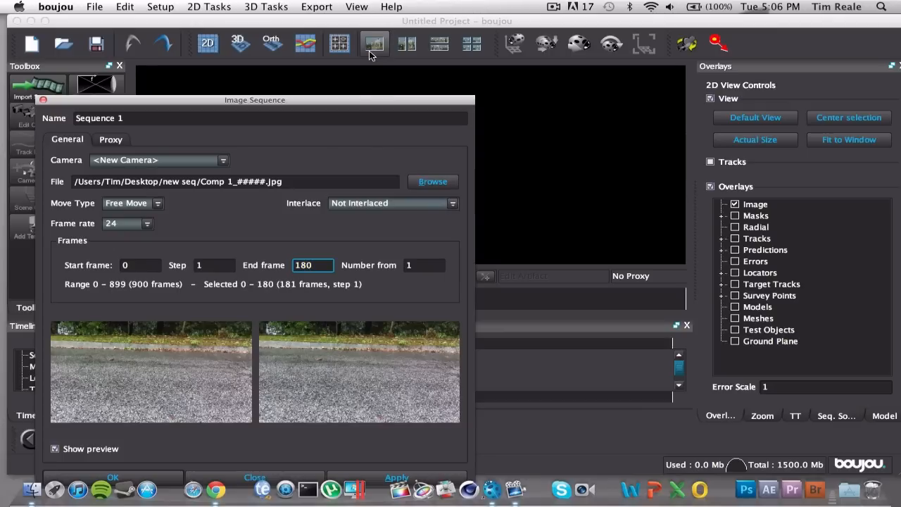
Apply the Image Sequence settings for Sequence 1 and close the dialog
{"action": "left_click_drag", "start_coordinate": [347, 99], "coordinate": [383, 42]}
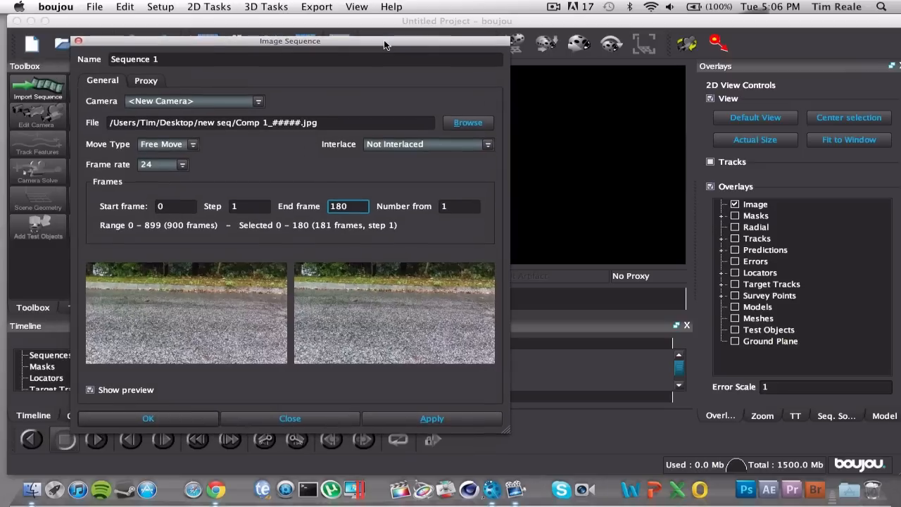
{"action": "left_click", "coordinate": [424, 419]}
{"action": "left_click", "coordinate": [327, 418]}
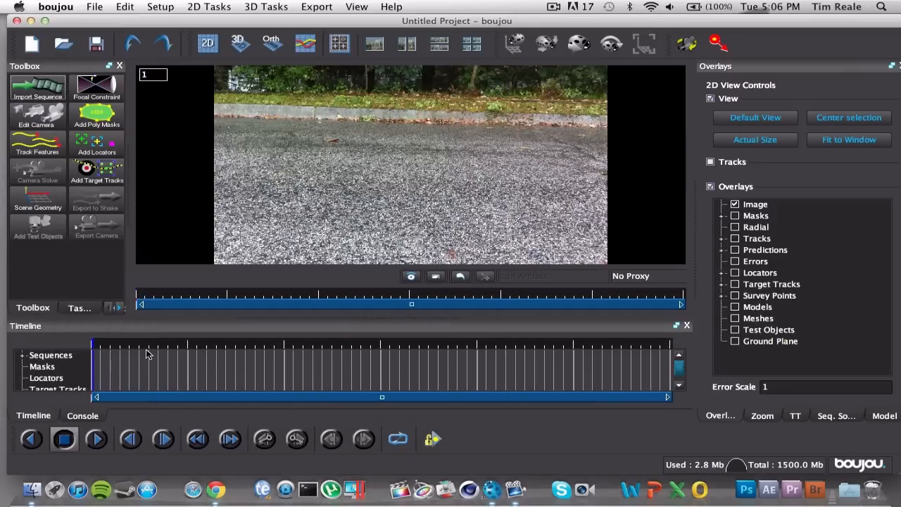
Scrub through the imported footage and run feature tracking on all frames of Sequence 1
{"action": "left_click_drag", "start_coordinate": [143, 300], "coordinate": [424, 303]}
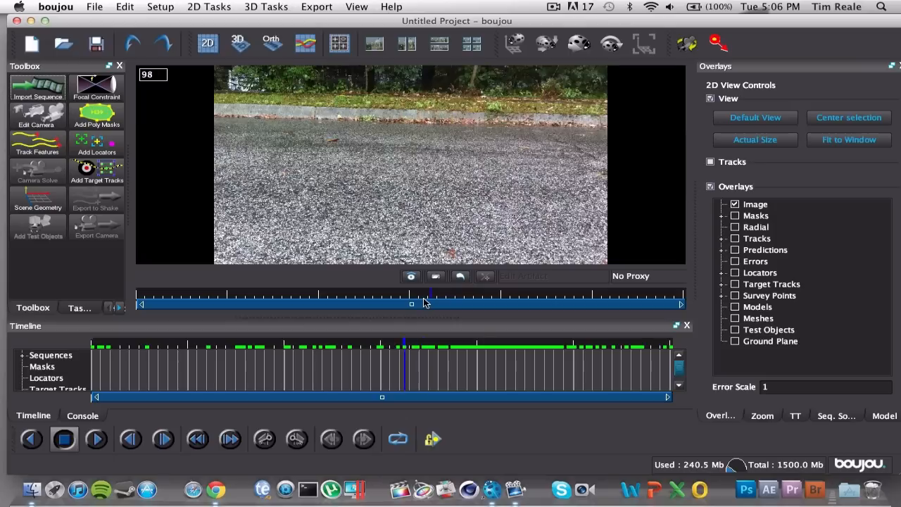
{"action": "left_click", "coordinate": [28, 146]}
{"action": "left_click", "coordinate": [53, 173]}
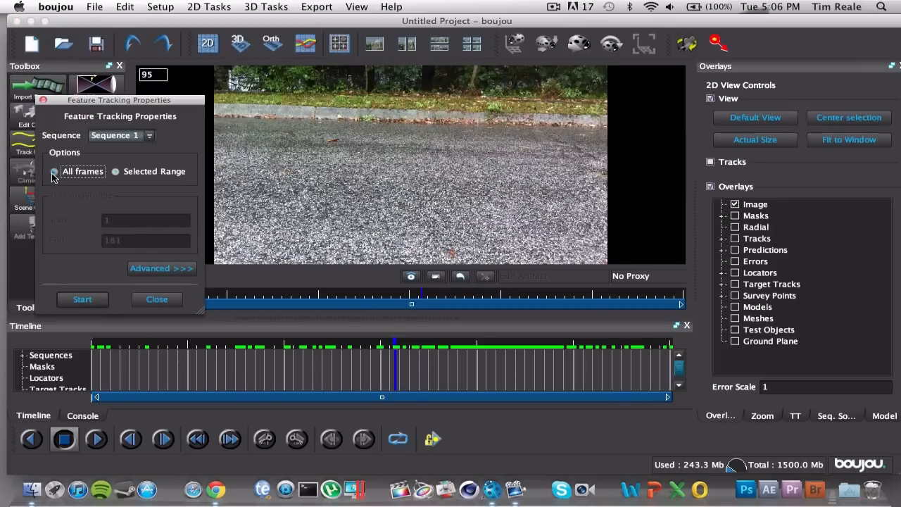
{"action": "left_click", "coordinate": [102, 299]}
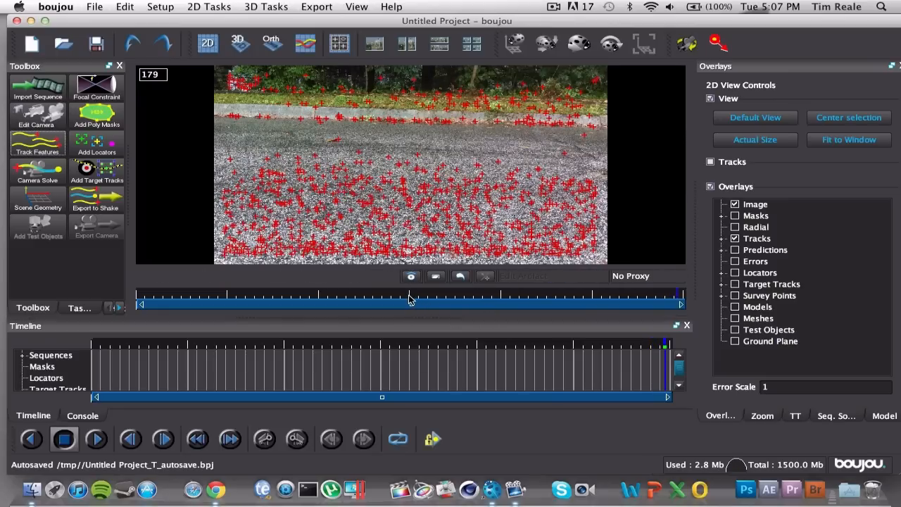
Review the tracked features, run the camera solve on all frames of Sequence 1, and scrub through the solved footage
{"action": "left_click_drag", "start_coordinate": [409, 299], "coordinate": [515, 330]}
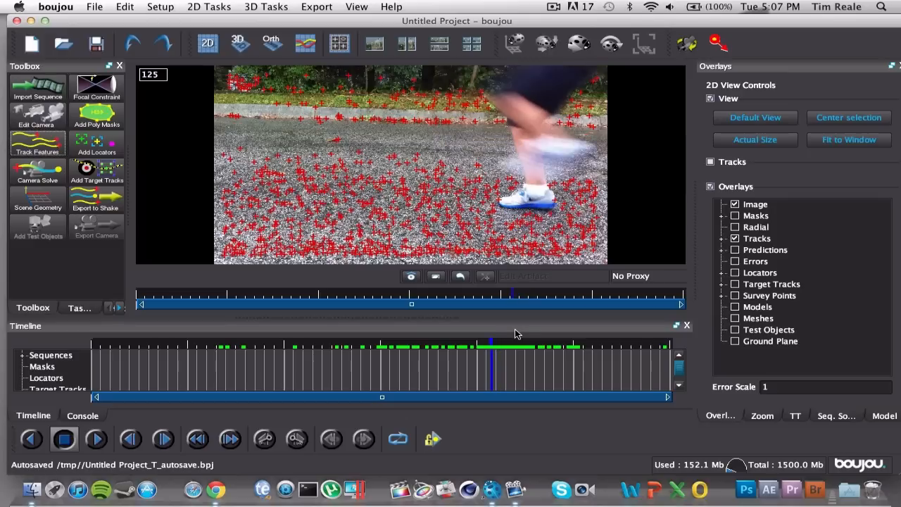
{"action": "left_click", "coordinate": [39, 179]}
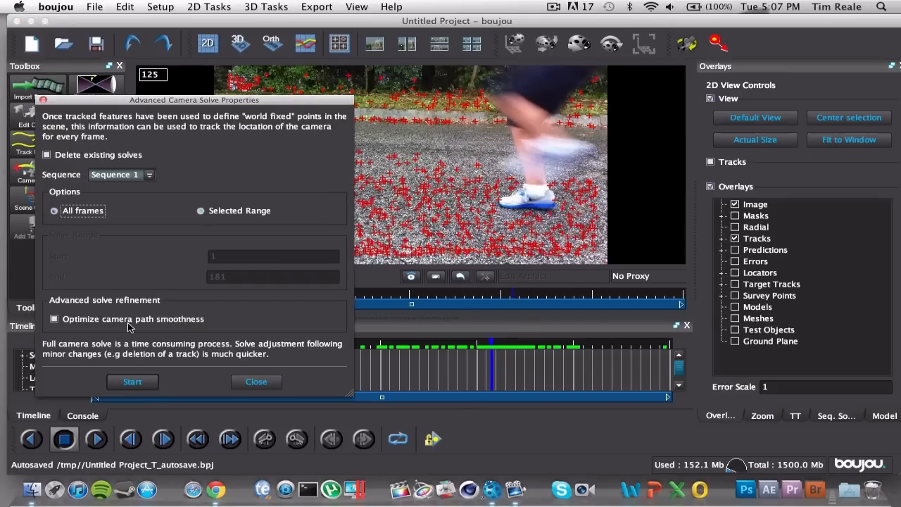
{"action": "left_click", "coordinate": [133, 381]}
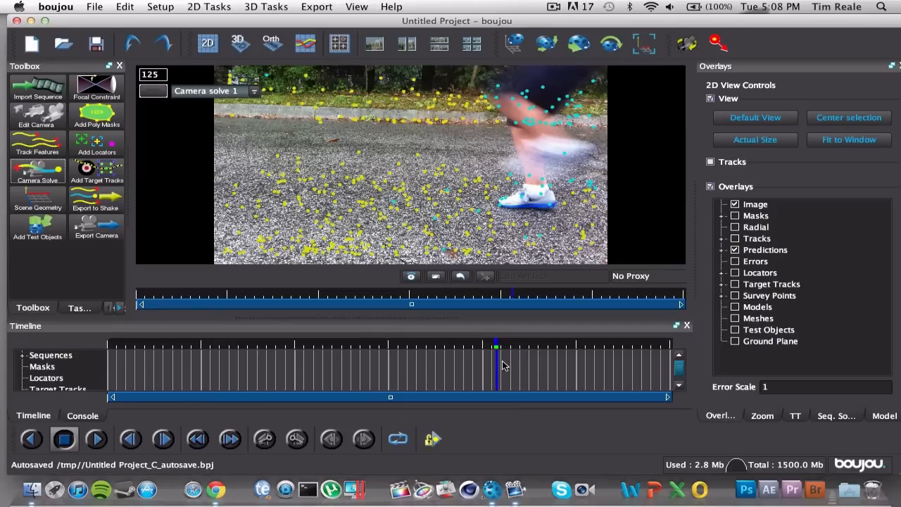
{"action": "left_click_drag", "start_coordinate": [445, 299], "coordinate": [403, 276]}
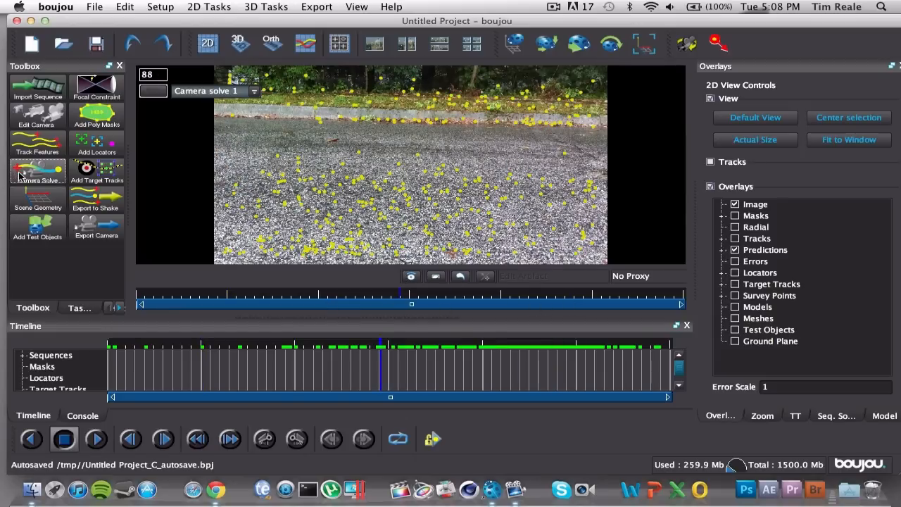
Add a z-axis coordinate frame hint to the scene geometry and connect it to two tracks, one at the curb and one in the road foreground
{"action": "left_click", "coordinate": [32, 201]}
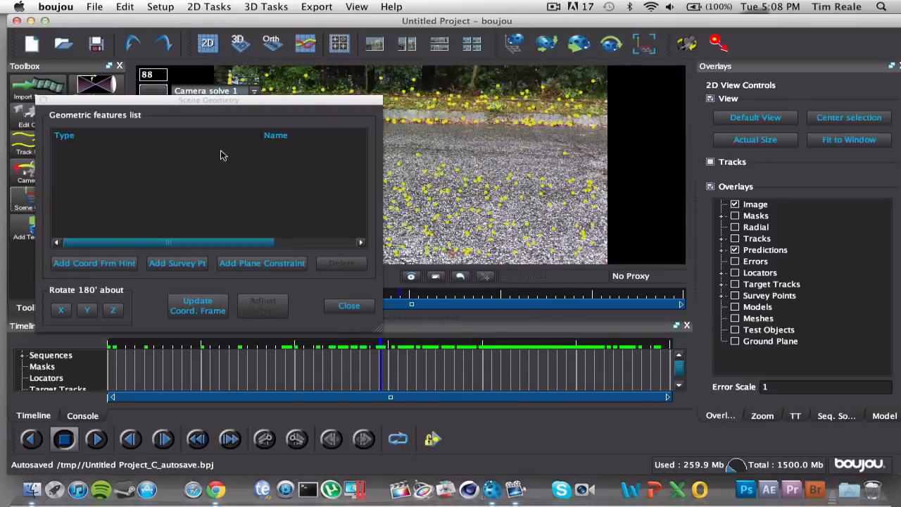
{"action": "left_click_drag", "start_coordinate": [219, 104], "coordinate": [604, 252]}
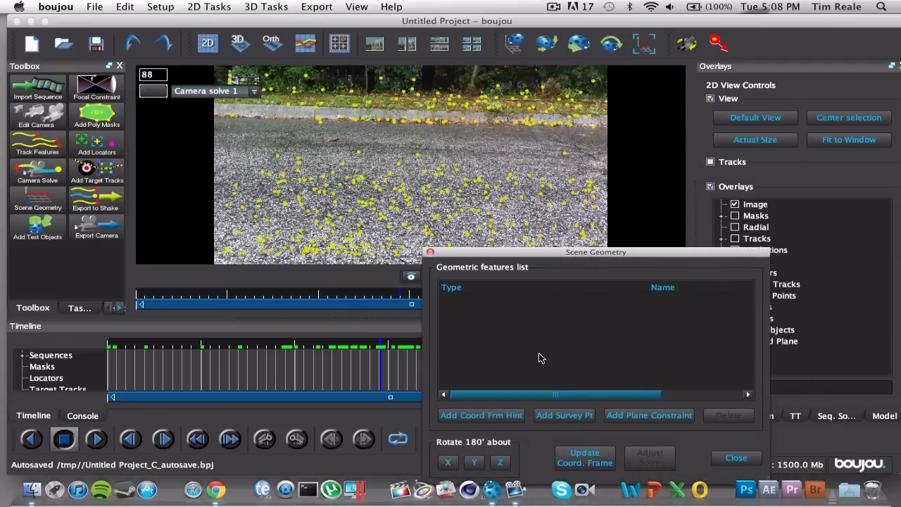
{"action": "left_click", "coordinate": [504, 414]}
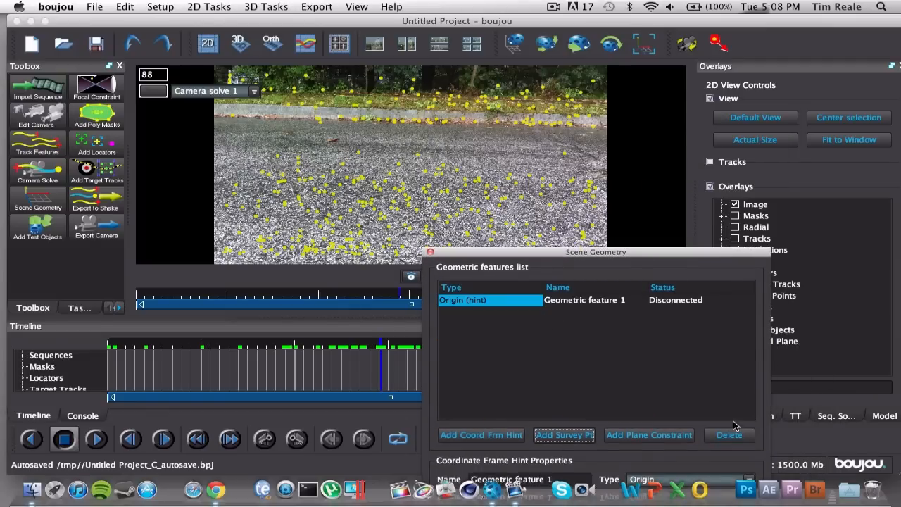
{"action": "left_click_drag", "start_coordinate": [620, 254], "coordinate": [762, 120]}
{"action": "left_click", "coordinate": [800, 346]}
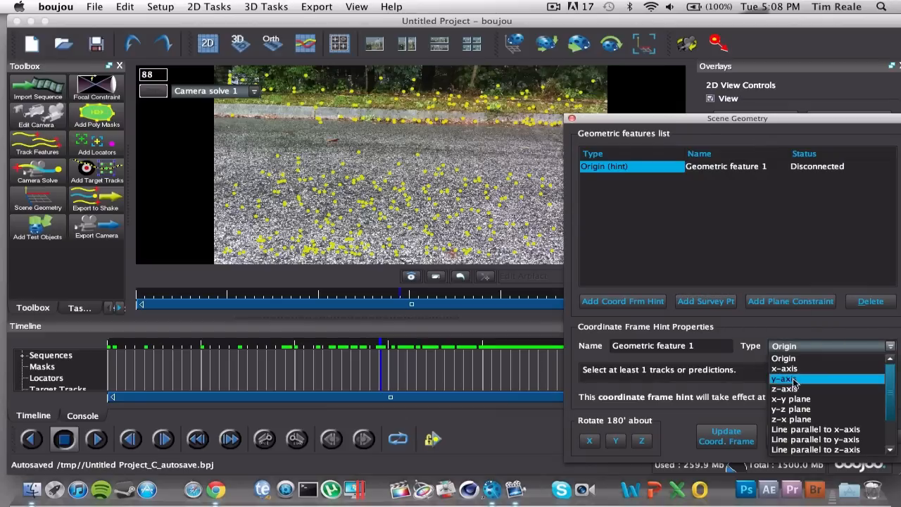
{"action": "left_click", "coordinate": [787, 389]}
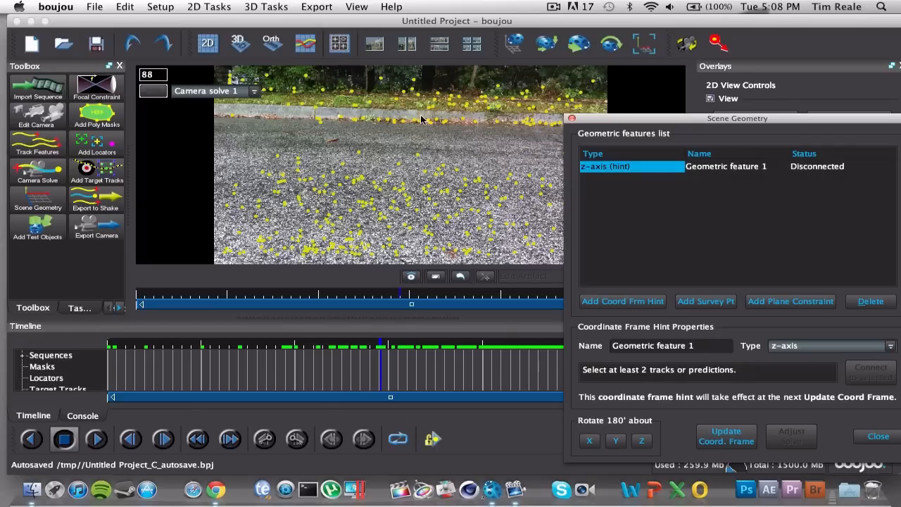
{"action": "left_click", "coordinate": [390, 123]}
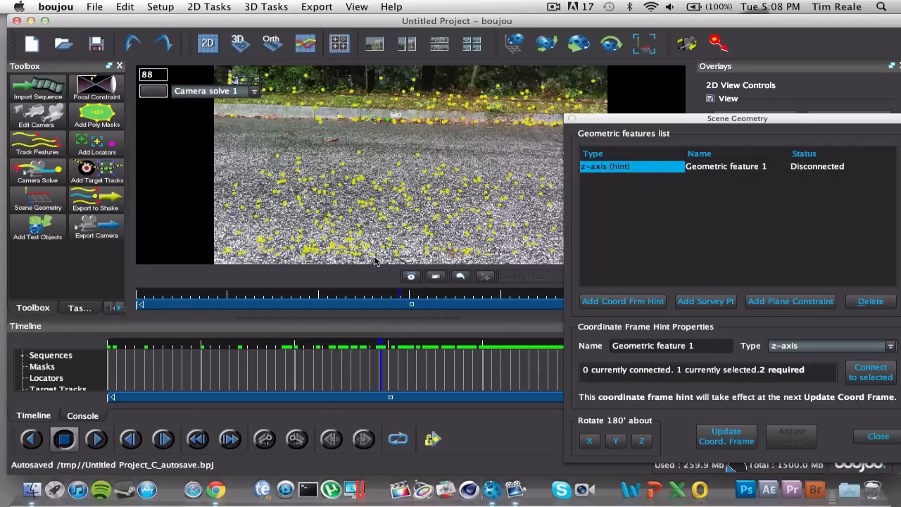
{"action": "left_click", "coordinate": [872, 377]}
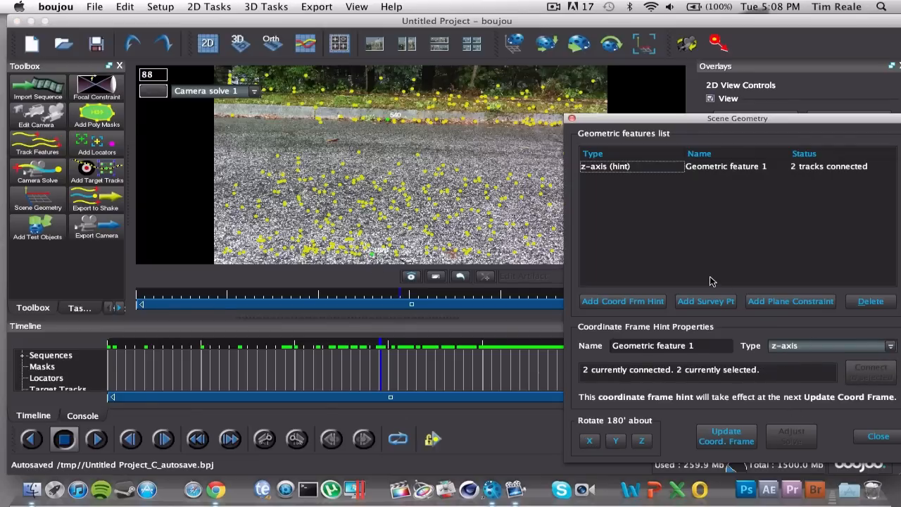
Add an x-axis coordinate frame hint and connect it to two tracks on opposite sides of the road surface
{"action": "left_click", "coordinate": [632, 303]}
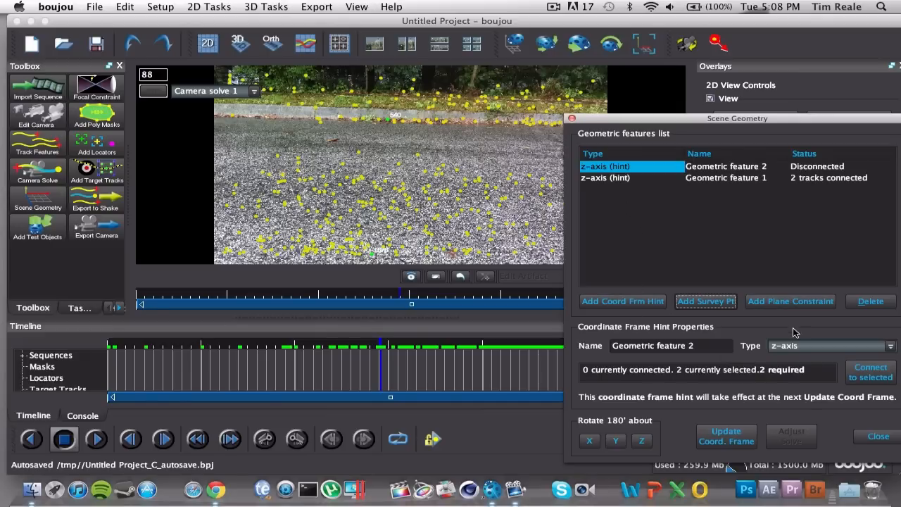
{"action": "left_click", "coordinate": [890, 345]}
{"action": "left_click", "coordinate": [785, 368]}
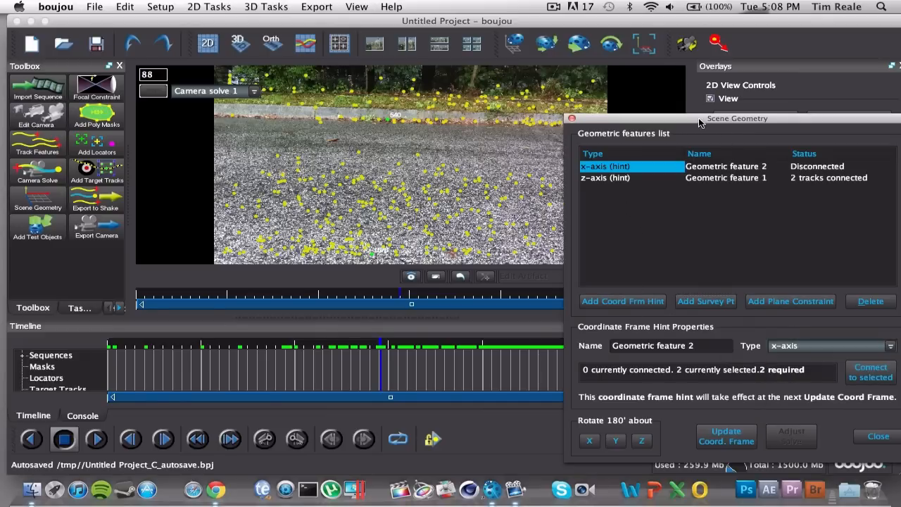
{"action": "left_click_drag", "start_coordinate": [698, 117], "coordinate": [784, 135]}
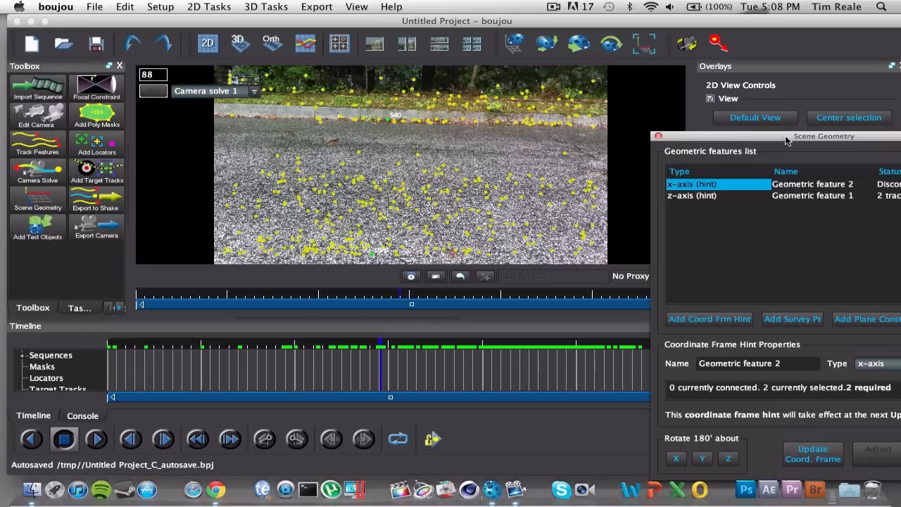
{"action": "left_click", "coordinate": [594, 187]}
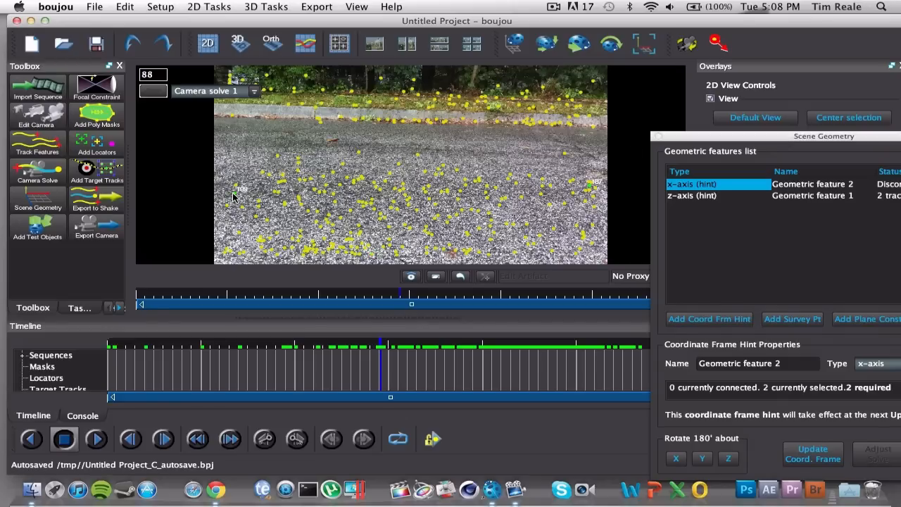
{"action": "left_click_drag", "start_coordinate": [700, 144], "coordinate": [585, 79]}
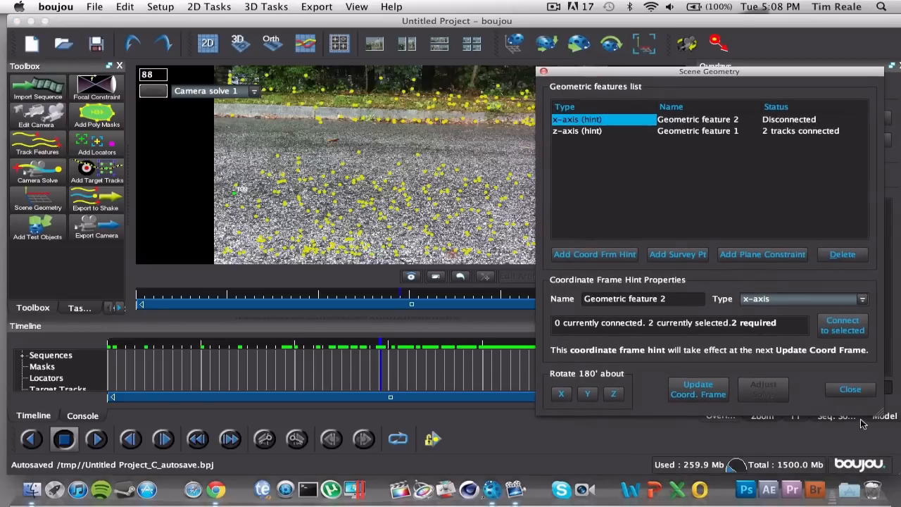
{"action": "left_click", "coordinate": [849, 328]}
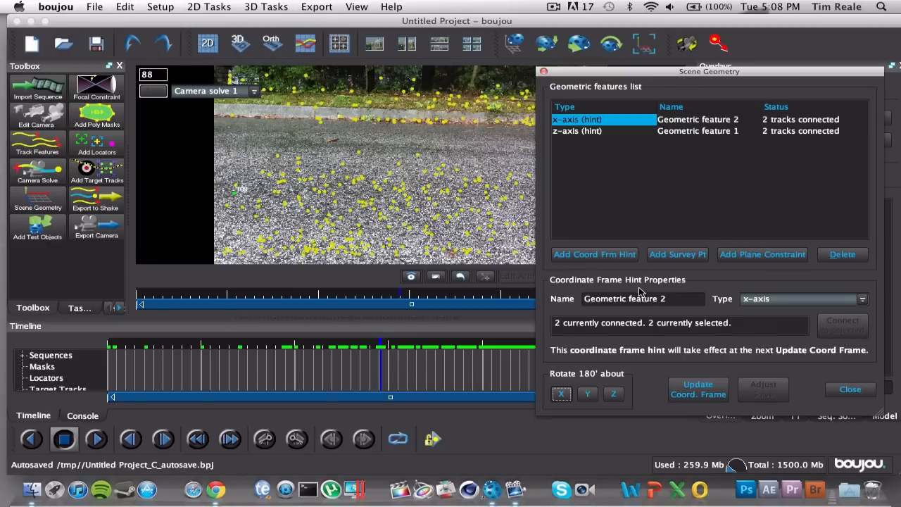
{"action": "left_click", "coordinate": [862, 299]}
{"action": "left_click", "coordinate": [772, 311]}
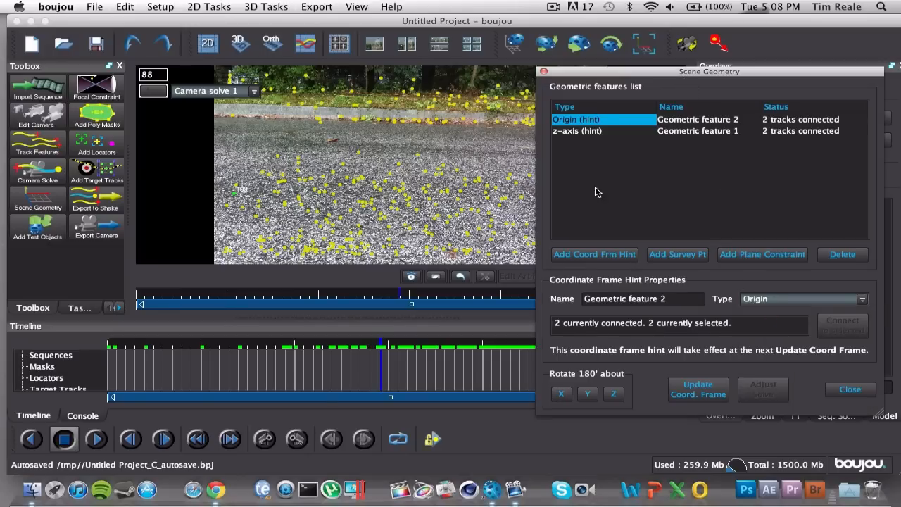
{"action": "left_click", "coordinate": [125, 6]}
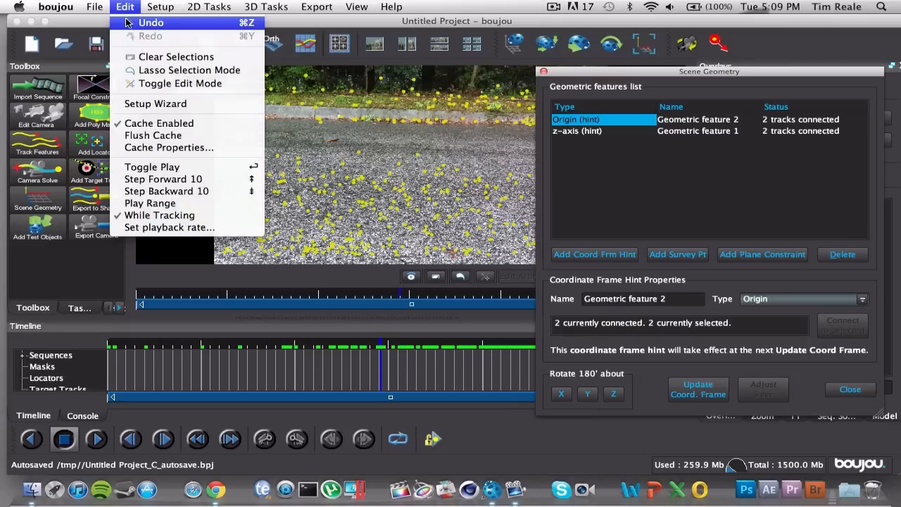
{"action": "left_click", "coordinate": [126, 22]}
{"action": "left_click", "coordinate": [667, 204]}
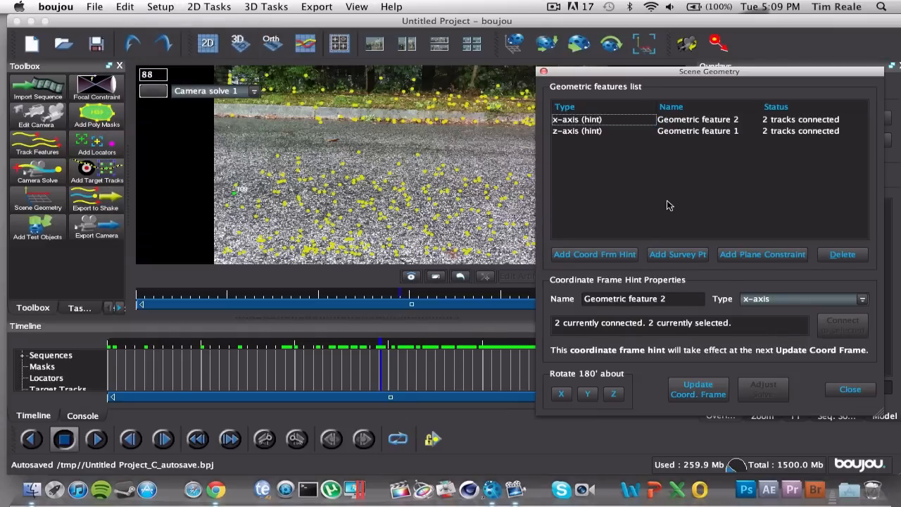
Add an Origin coordinate frame hint and connect it to one track in the middle of the road
{"action": "left_click", "coordinate": [588, 255]}
{"action": "left_click", "coordinate": [786, 300]}
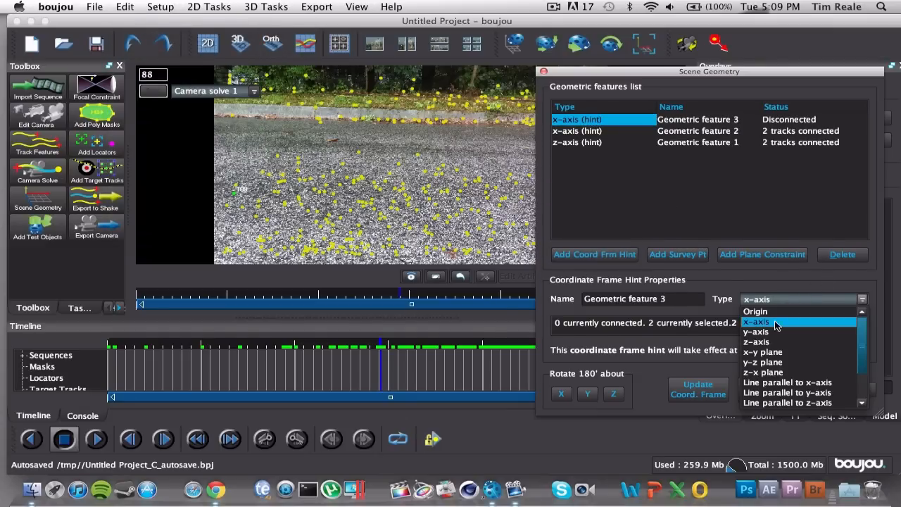
{"action": "left_click", "coordinate": [778, 313]}
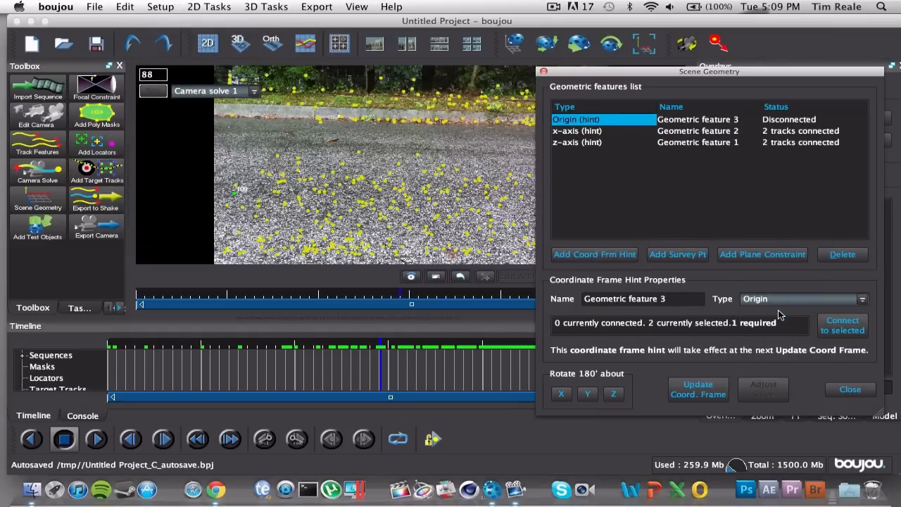
{"action": "left_click", "coordinate": [404, 186]}
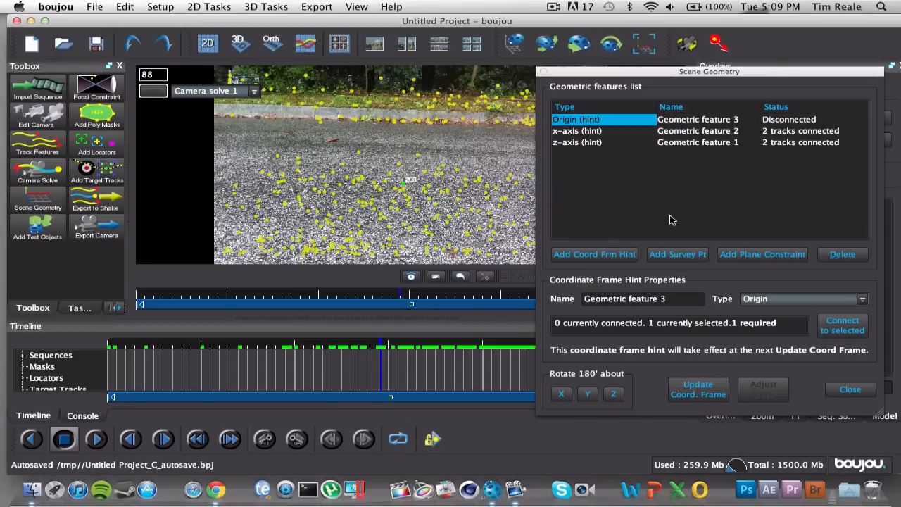
{"action": "left_click", "coordinate": [841, 331]}
Review the tracks connected to the three hints, update the coordinate frame, and close the scene geometry settings
{"action": "left_click", "coordinate": [578, 144]}
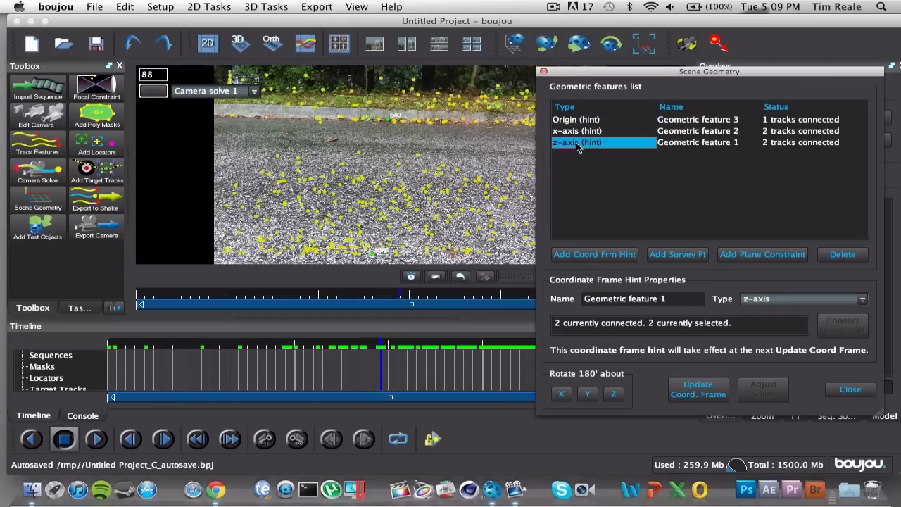
{"action": "left_click", "coordinate": [578, 132]}
{"action": "left_click", "coordinate": [584, 143]}
{"action": "left_click", "coordinate": [585, 121]}
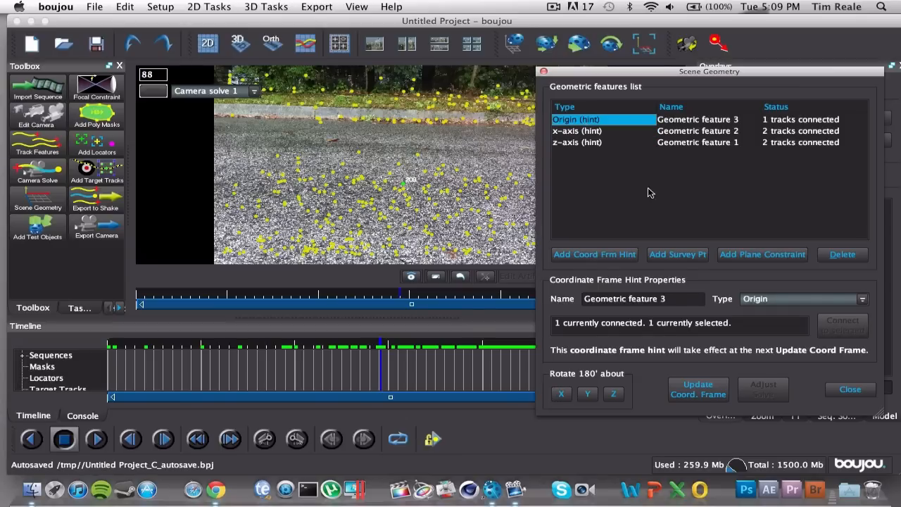
{"action": "left_click", "coordinate": [708, 404]}
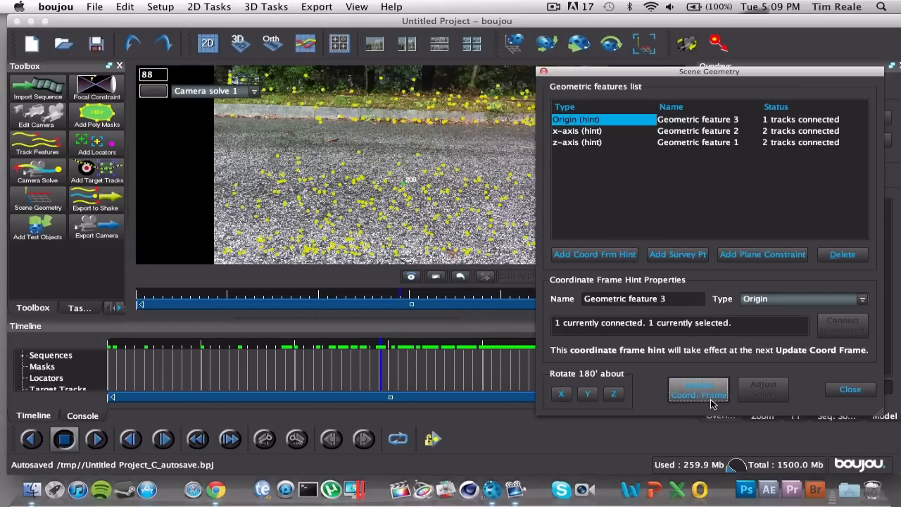
{"action": "left_click", "coordinate": [849, 390]}
Scrub through the solved footage and inspect the point cloud against the ground grid in 3D, finishing in the 2D view
{"action": "left_click", "coordinate": [434, 299]}
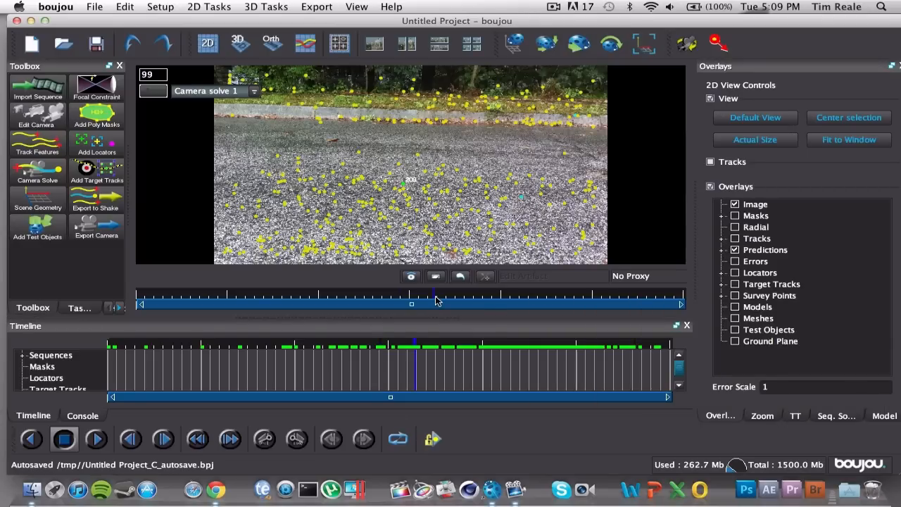
{"action": "left_click_drag", "start_coordinate": [435, 300], "coordinate": [376, 300]}
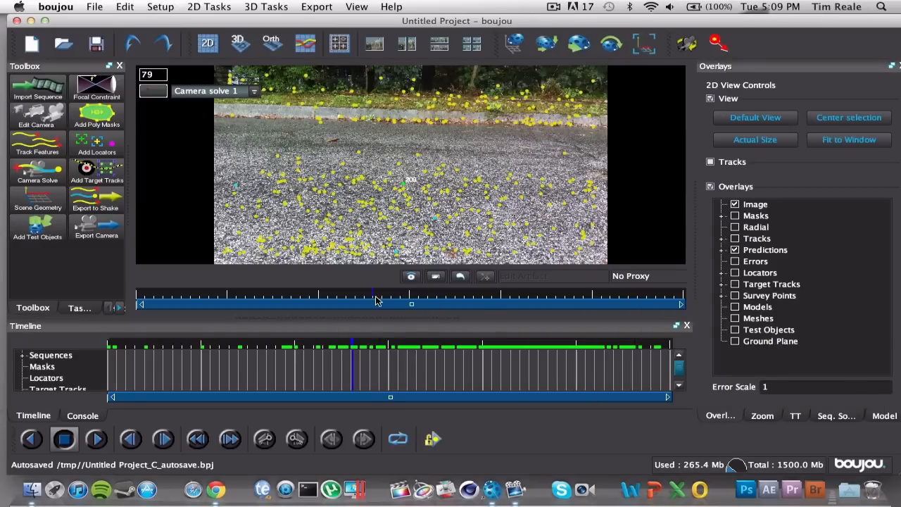
{"action": "left_click", "coordinate": [240, 43]}
{"action": "left_click_drag", "start_coordinate": [394, 213], "coordinate": [320, 171]}
{"action": "middle_click_drag", "start_coordinate": [326, 179], "coordinate": [269, 177]}
{"action": "left_click_drag", "start_coordinate": [509, 180], "coordinate": [278, 184]}
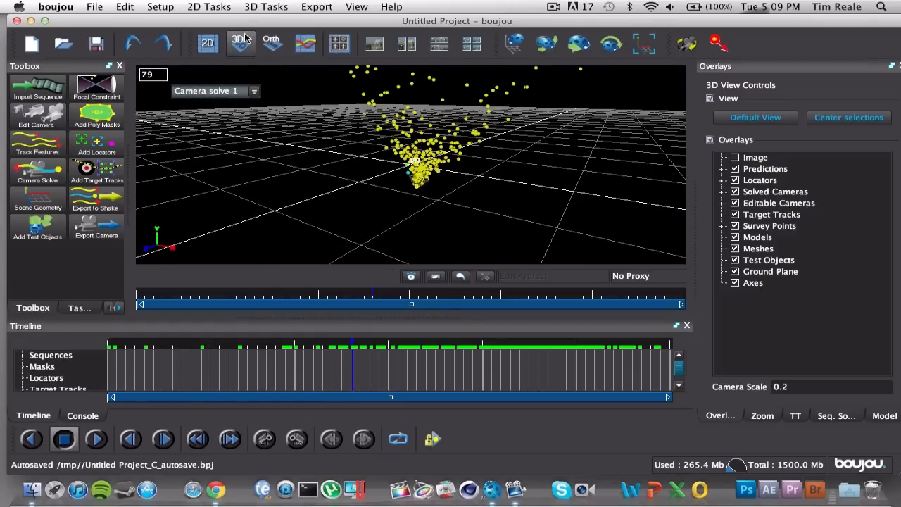
{"action": "left_click", "coordinate": [208, 47]}
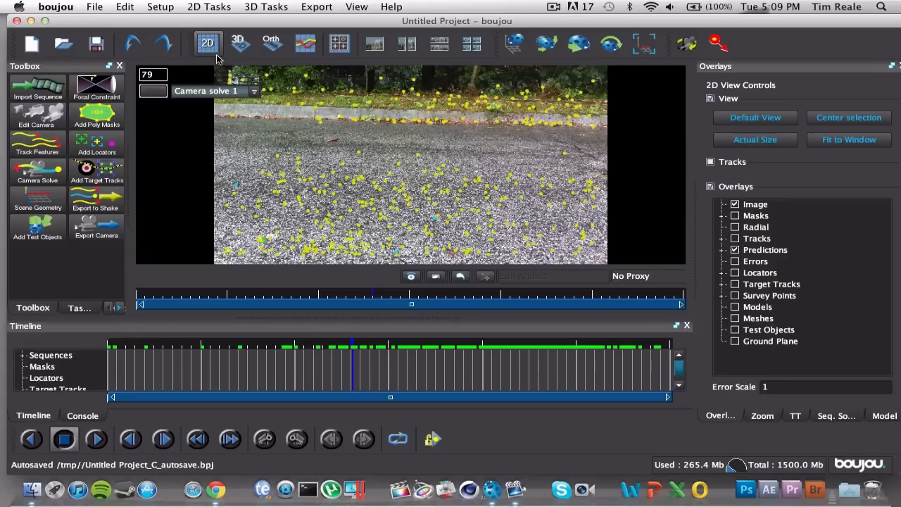
{"action": "left_click", "coordinate": [240, 44]}
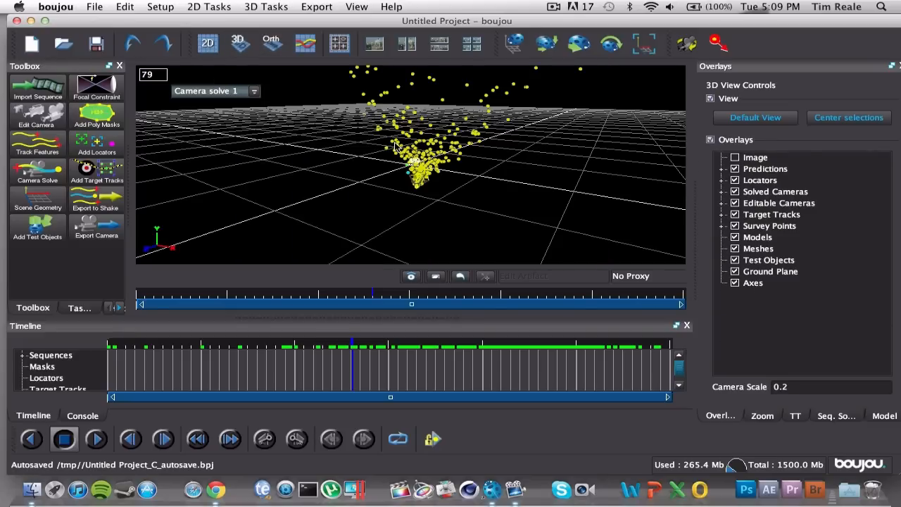
{"action": "left_click_drag", "start_coordinate": [395, 142], "coordinate": [415, 195]}
{"action": "left_click", "coordinate": [209, 45]}
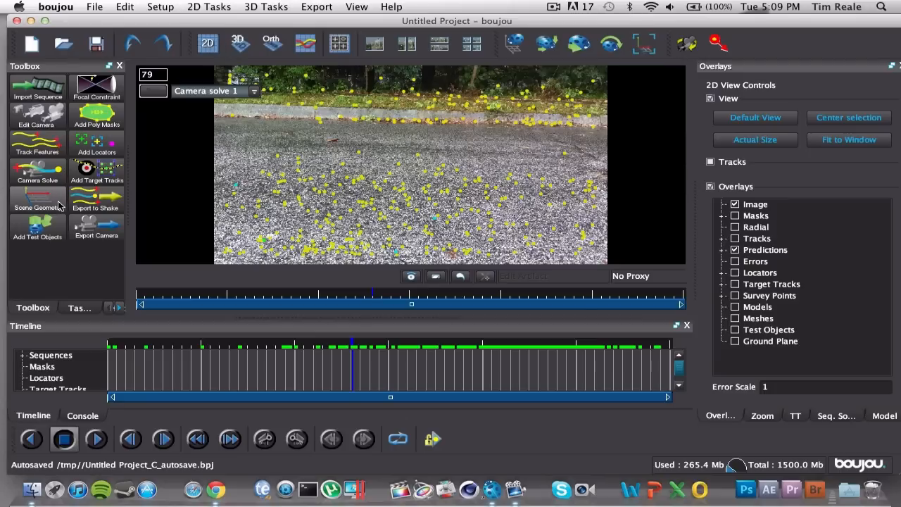
Add a solid Ladybird test object with 100% opacity and no alignment to the scene
{"action": "left_click", "coordinate": [38, 225]}
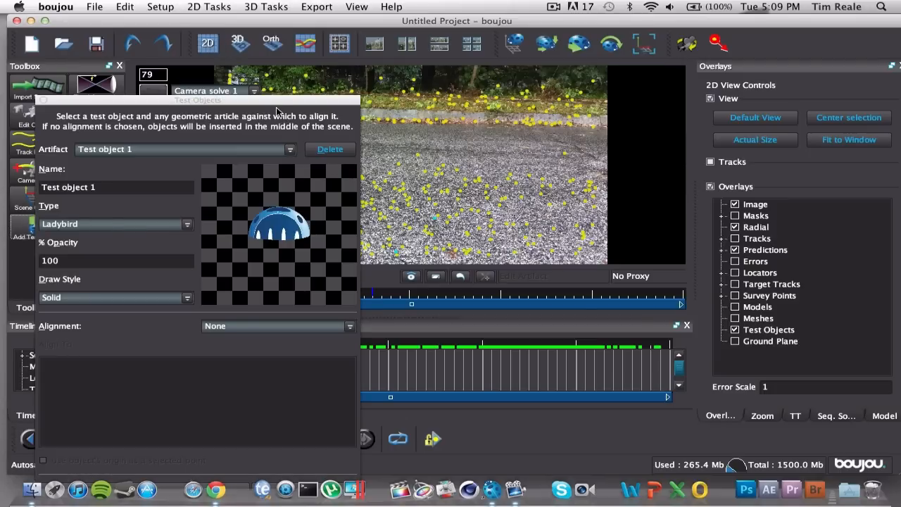
{"action": "mouse_move", "coordinate": [158, 102]}
{"action": "left_mouse_down"}
{"action": "mouse_move", "coordinate": [138, 148]}
{"action": "mouse_move", "coordinate": [193, 214]}
{"action": "mouse_move", "coordinate": [333, 248]}
{"action": "mouse_move", "coordinate": [455, 299]}
{"action": "mouse_move", "coordinate": [464, 227]}
{"action": "left_mouse_up"}
{"action": "left_click", "coordinate": [348, 224]}
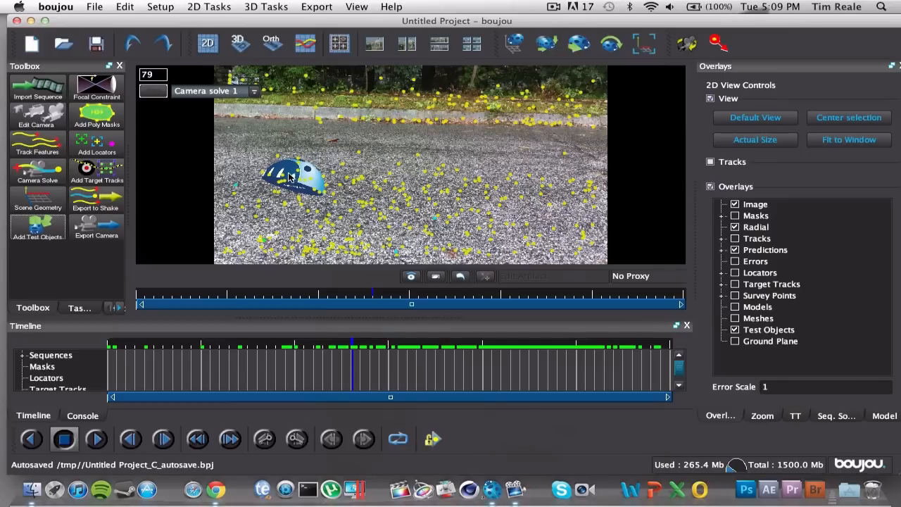
Rotate the ladybird level with the road, move it towards the middle of the shot, and scrub to frame 146 to check it
{"action": "left_click", "coordinate": [611, 44]}
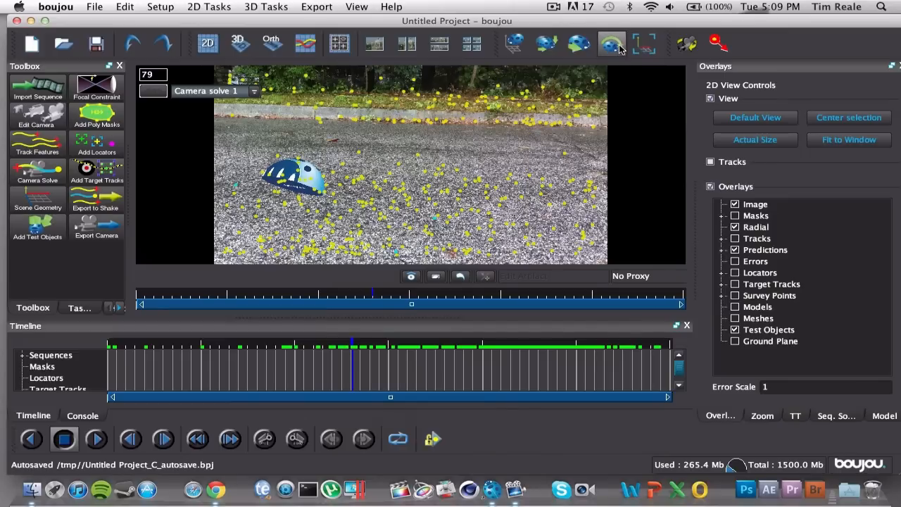
{"action": "left_click_drag", "start_coordinate": [270, 171], "coordinate": [269, 190]}
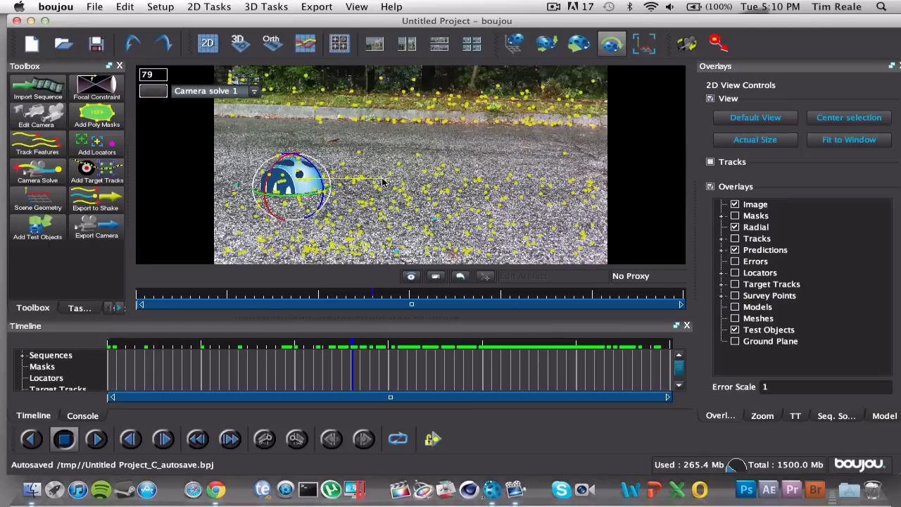
{"action": "left_click", "coordinate": [579, 46]}
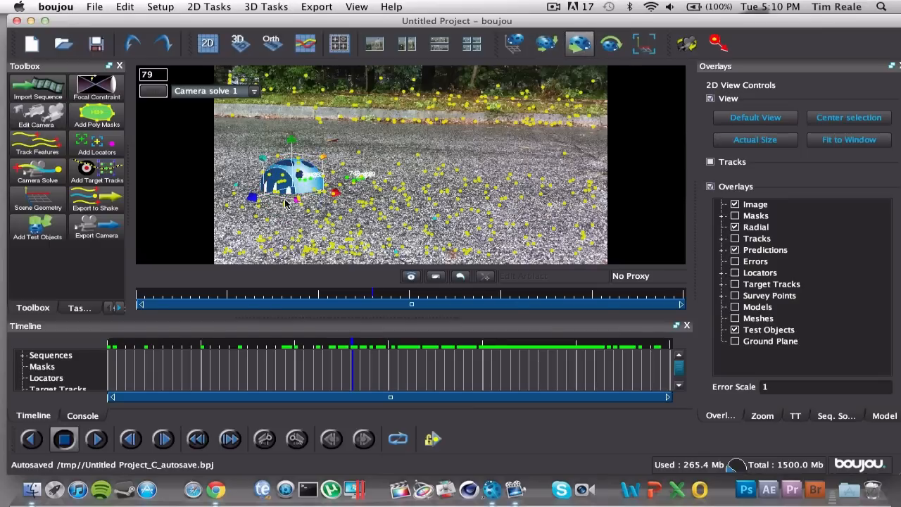
{"action": "left_click_drag", "start_coordinate": [335, 195], "coordinate": [582, 259]}
{"action": "left_click_drag", "start_coordinate": [544, 293], "coordinate": [579, 307]}
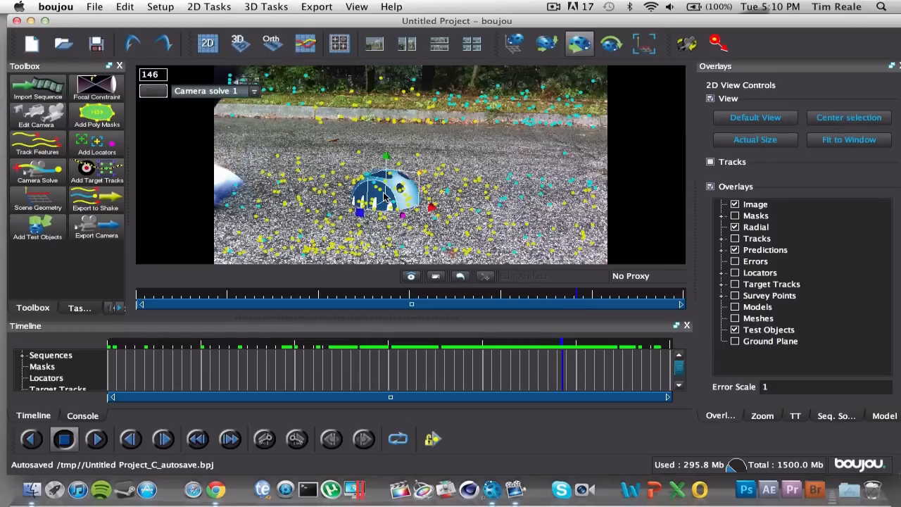
Start exporting Camera solve 1 of Sequence 1 and choose the Desktop folder as the destination
{"action": "left_click", "coordinate": [95, 6]}
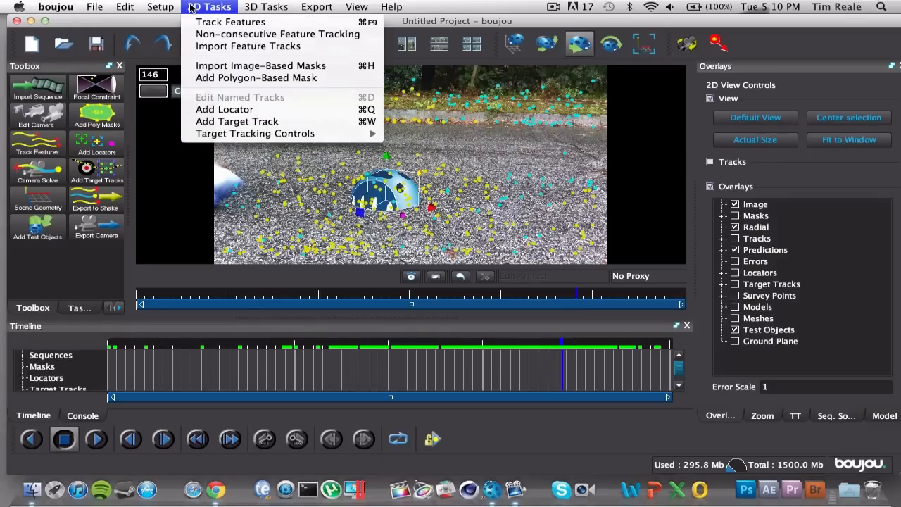
{"action": "mouse_move", "coordinate": [302, 3]}
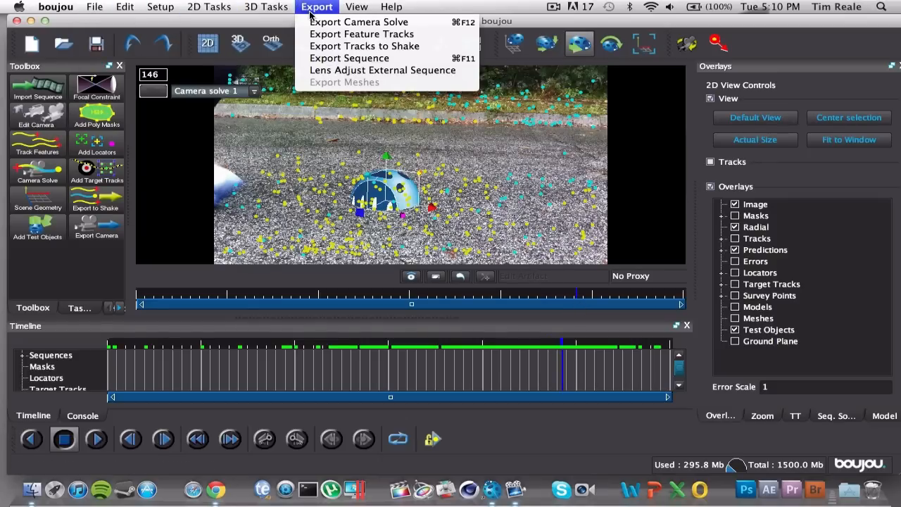
{"action": "left_click", "coordinate": [314, 22]}
{"action": "left_click", "coordinate": [607, 111]}
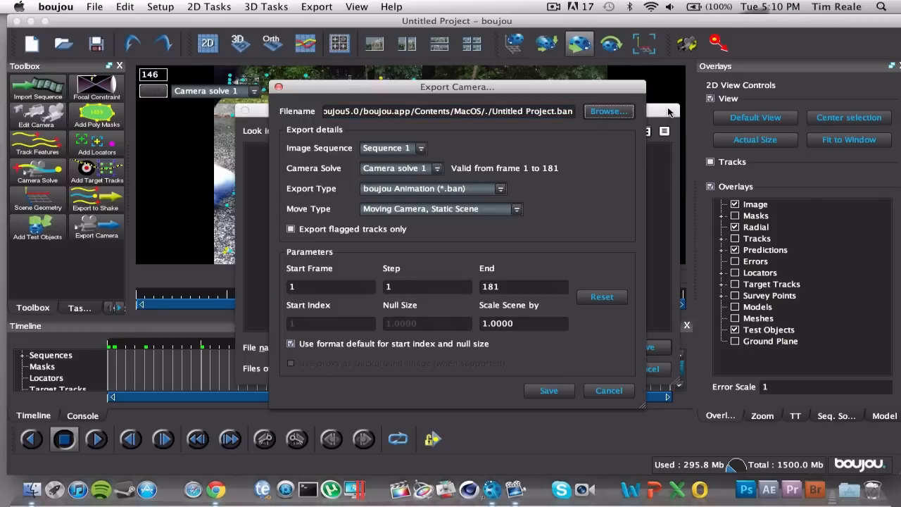
{"action": "left_click", "coordinate": [669, 113]}
{"action": "left_click", "coordinate": [262, 165]}
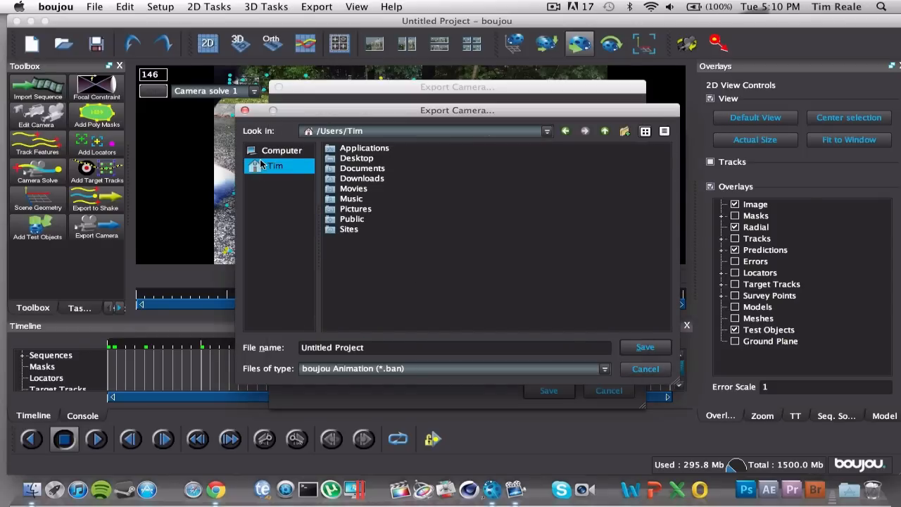
{"action": "double_click", "coordinate": [372, 161]}
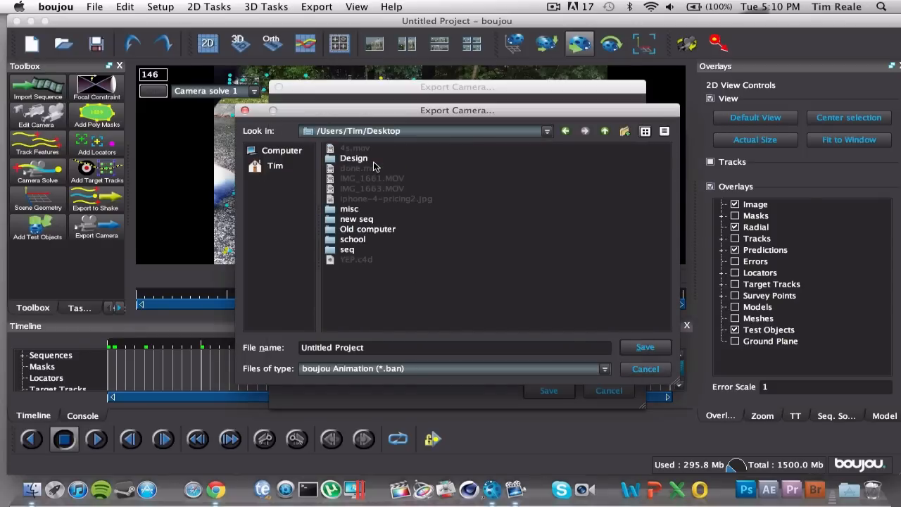
Name the export file "tut solve", set its type to Cinema 4D (*.c4d), and accept the file location
{"action": "triple_click", "coordinate": [453, 347]}
{"action": "type", "text": "tut solve"}
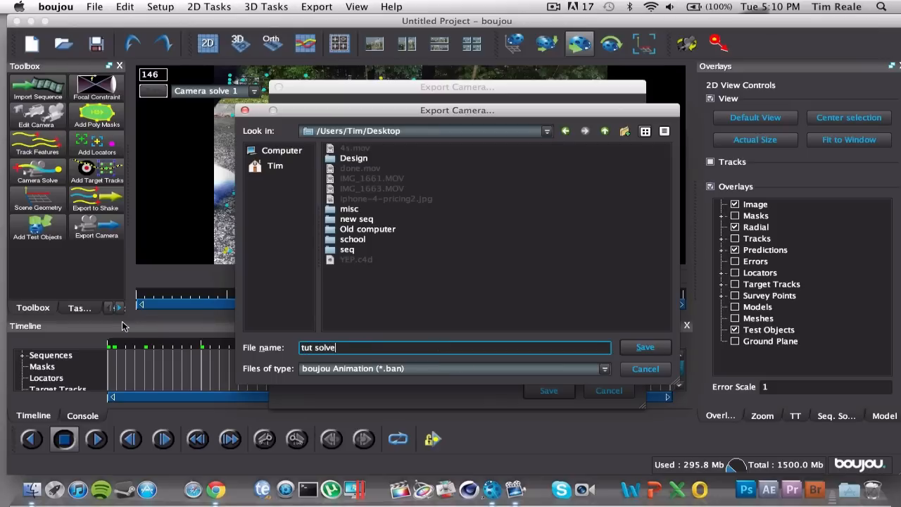
{"action": "left_click", "coordinate": [604, 368]}
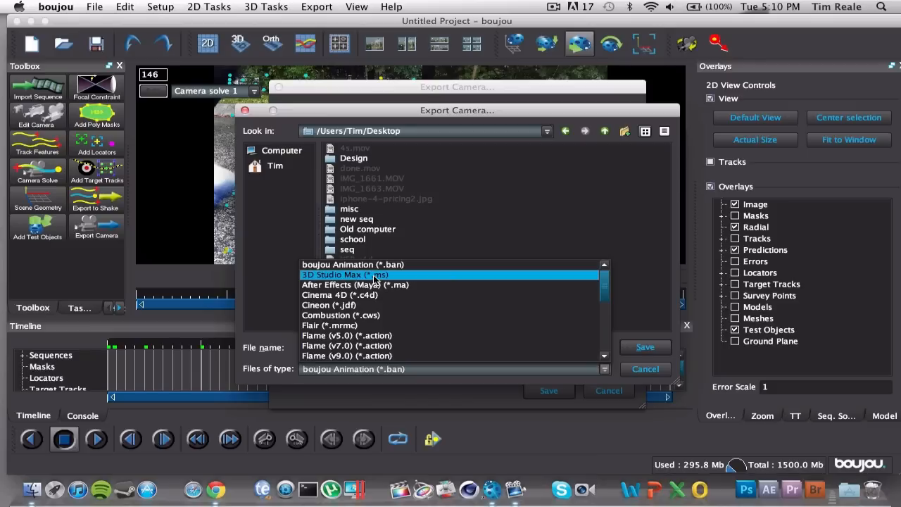
{"action": "left_click", "coordinate": [386, 295]}
{"action": "left_click", "coordinate": [657, 349]}
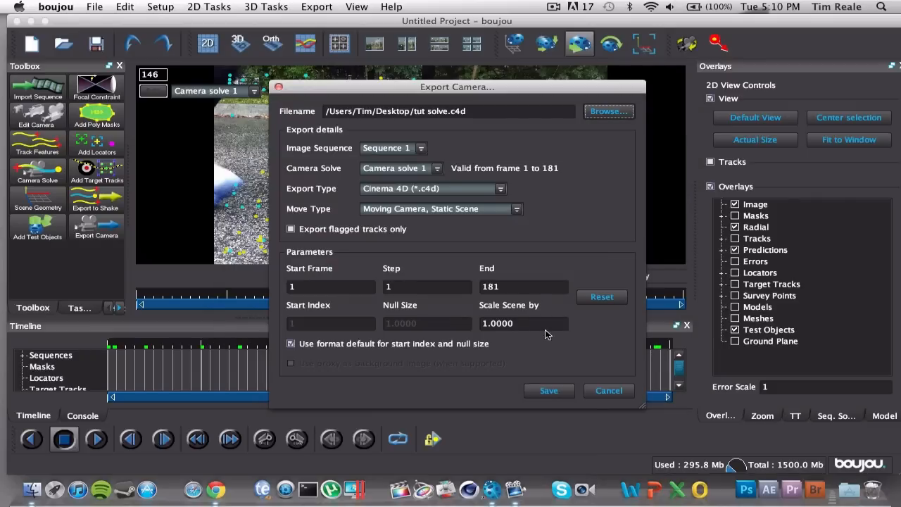
Scale the exported scene by 100 and save the camera export
{"action": "left_click", "coordinate": [546, 328]}
{"action": "type", "text": "10"}
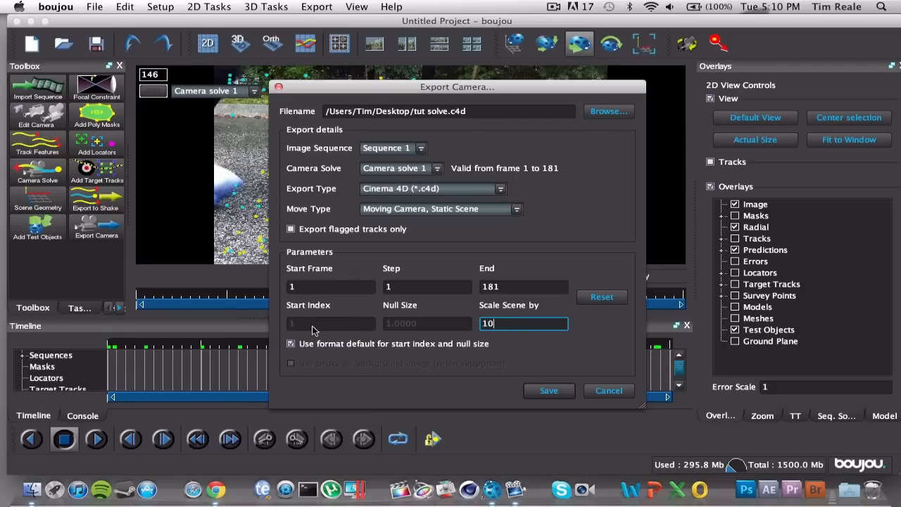
{"action": "left_click", "coordinate": [537, 393]}
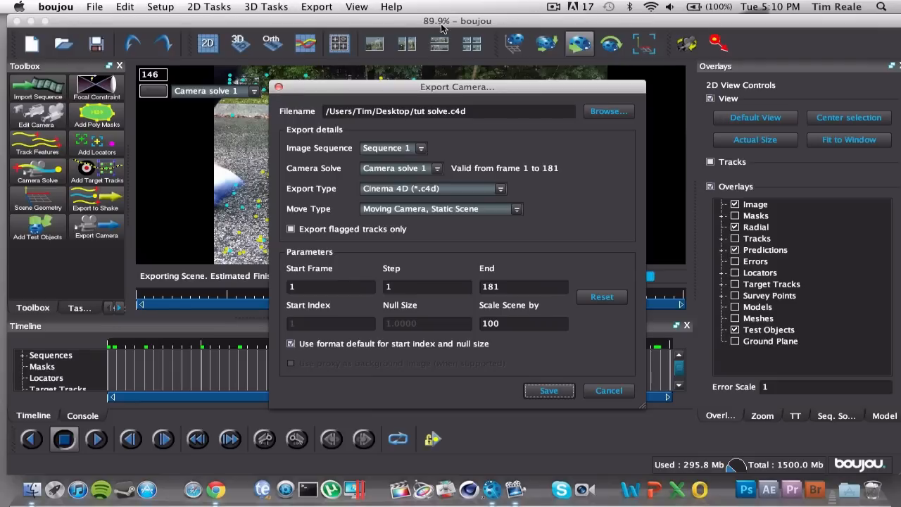
Check the desktop for the exported tut solve.c4d file, and quit boujou without saving the project changes
{"action": "left_click", "coordinate": [39, 9]}
{"action": "left_click", "coordinate": [39, 9]}
{"action": "left_click", "coordinate": [32, 21]}
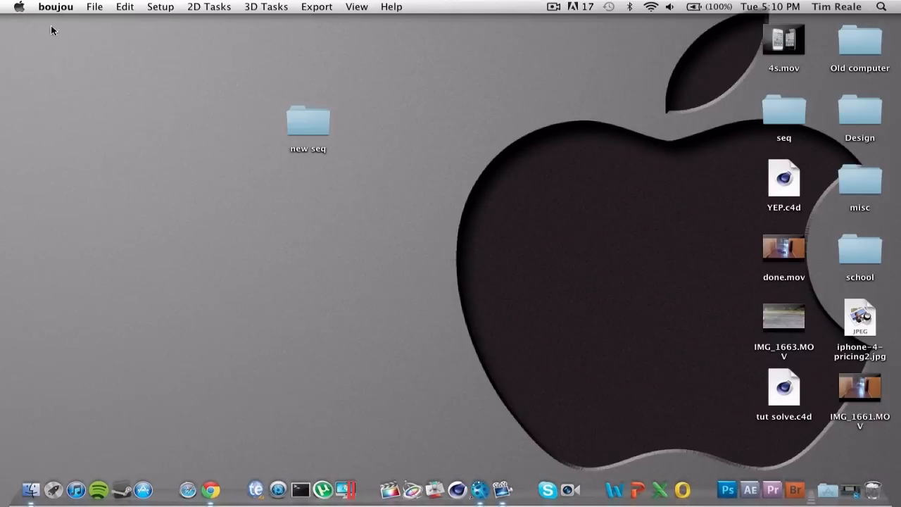
{"action": "left_click", "coordinate": [849, 489]}
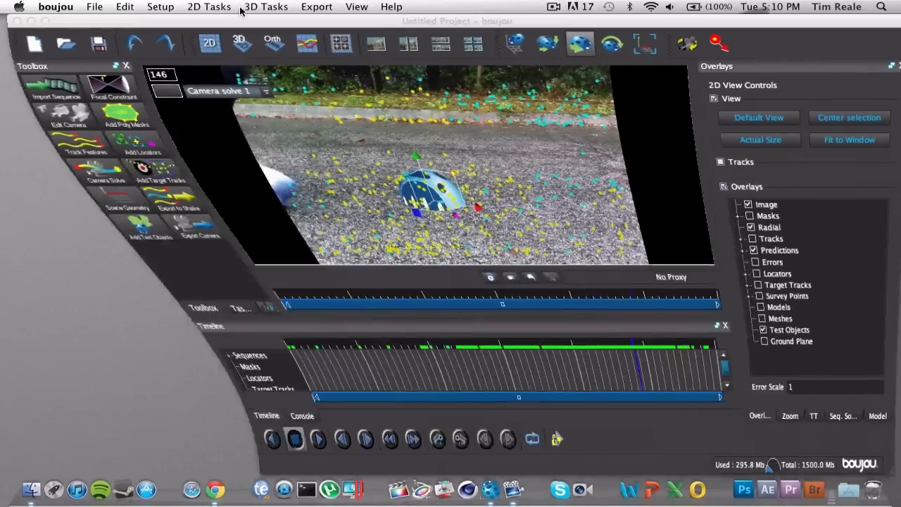
{"action": "left_click", "coordinate": [55, 6]}
{"action": "left_click", "coordinate": [114, 121]}
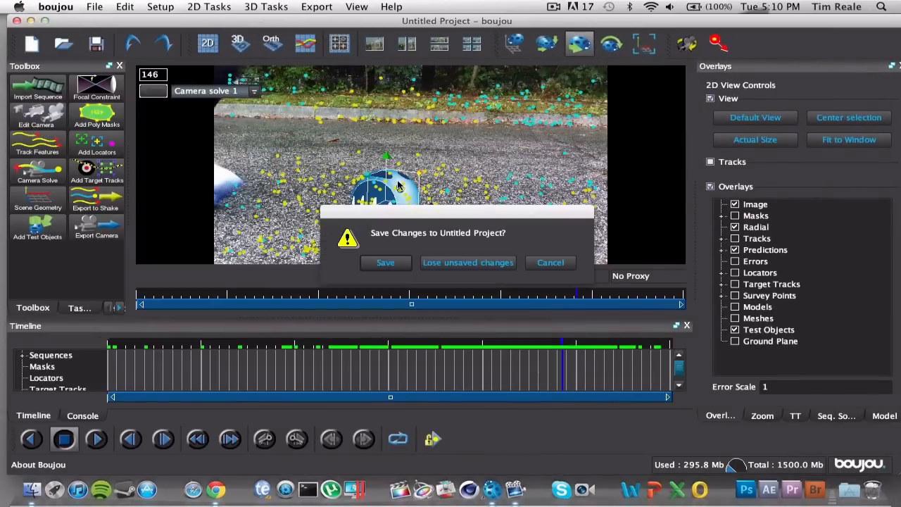
{"action": "left_click", "coordinate": [432, 264]}
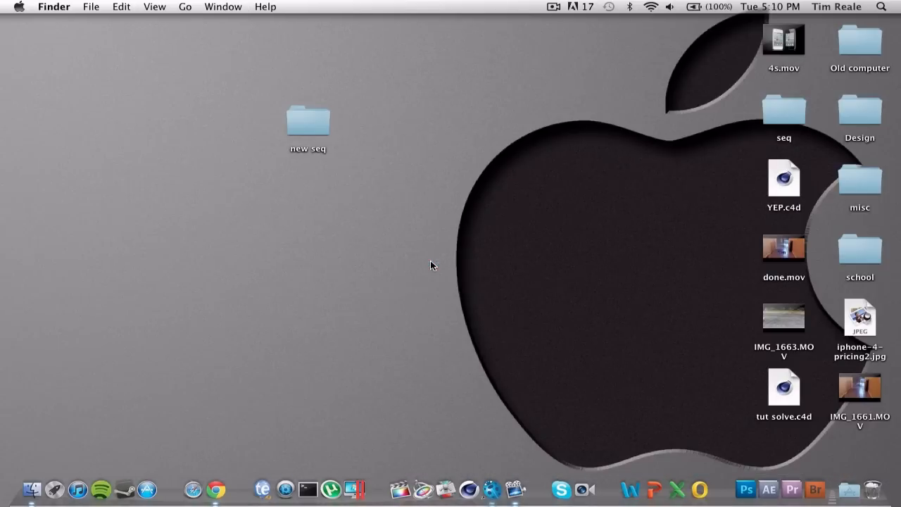
Open tut solve.c4d from the desktop in Cinema 4D with the offered LightWave import settings, and add a Background object
{"action": "double_click", "coordinate": [777, 389]}
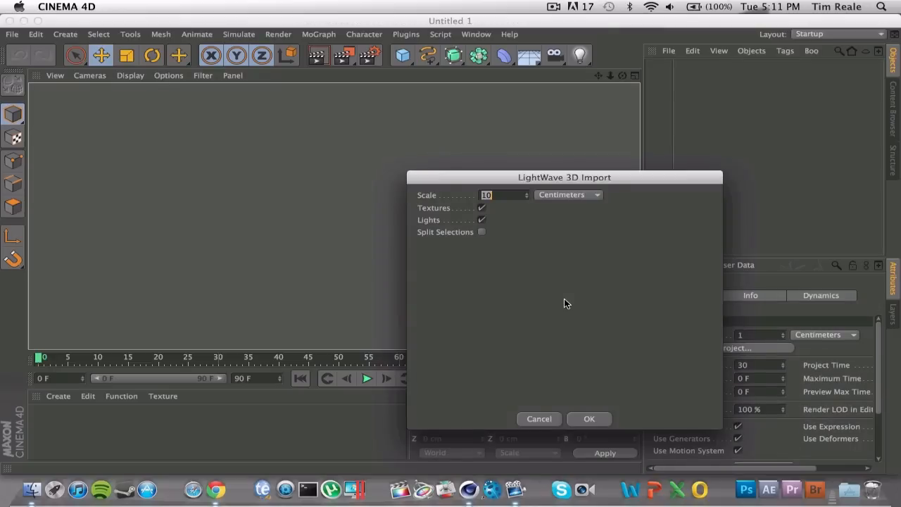
{"action": "left_click", "coordinate": [583, 419]}
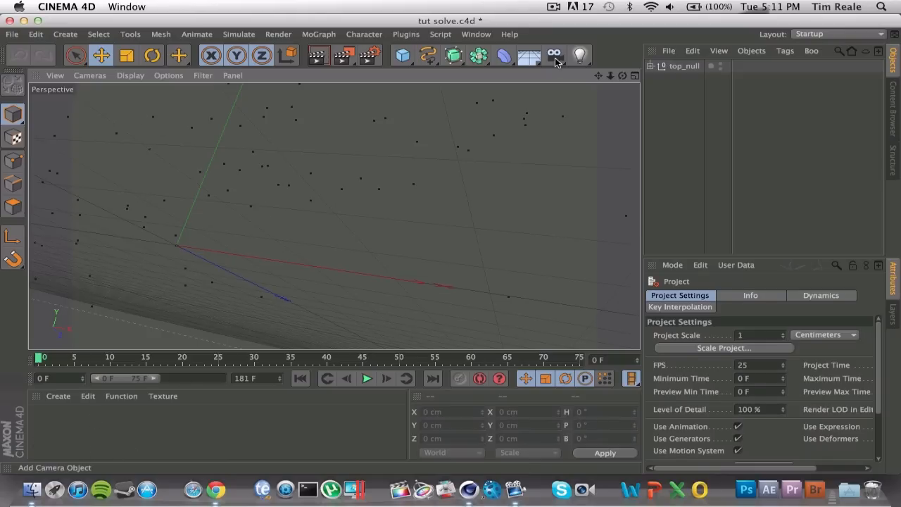
{"action": "left_click", "coordinate": [529, 58]}
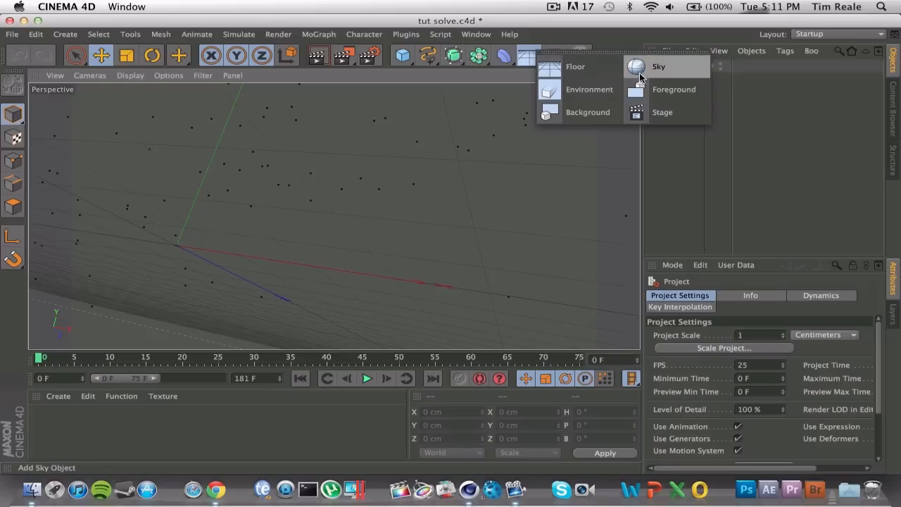
{"action": "left_click", "coordinate": [579, 113]}
Create a new material and disable its Specular channel
{"action": "double_click", "coordinate": [146, 422]}
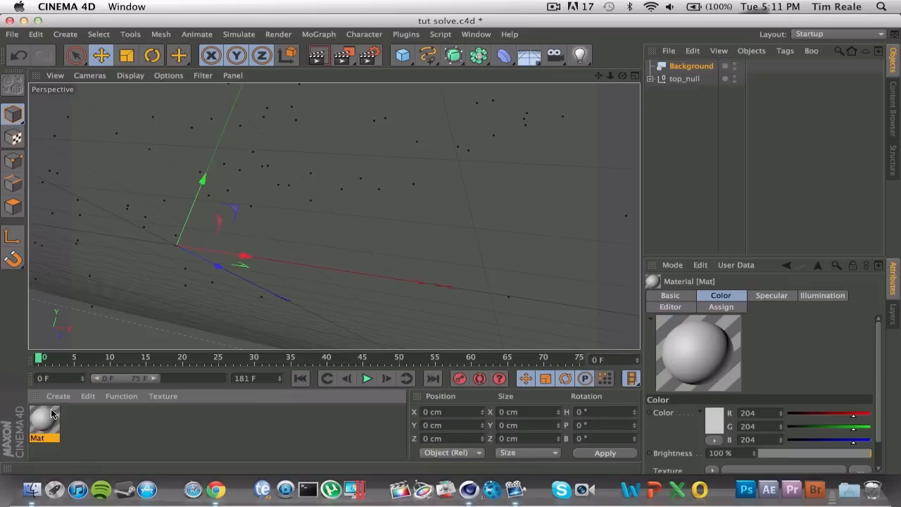
{"action": "double_click", "coordinate": [42, 420]}
{"action": "left_click", "coordinate": [281, 355]}
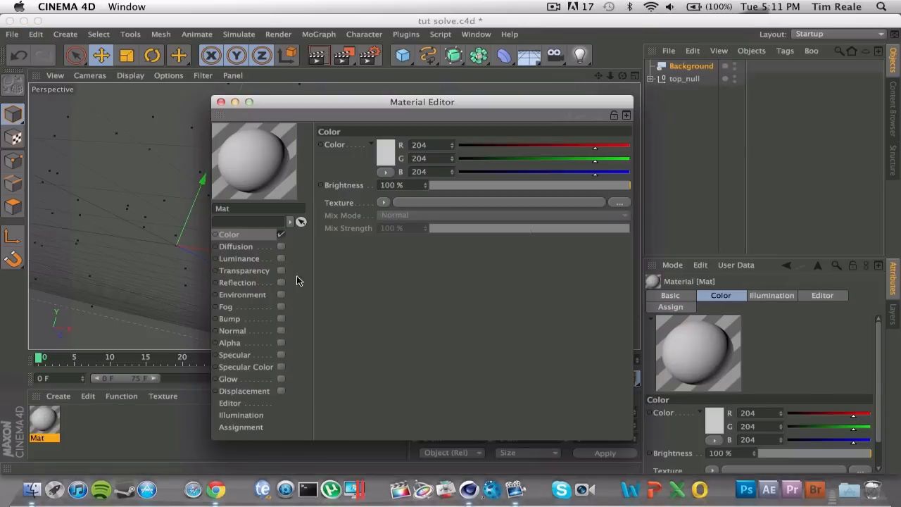
Load IMG_1663.MOV from the Desktop as the material's color texture and apply the material to the Background object
{"action": "left_click", "coordinate": [383, 203]}
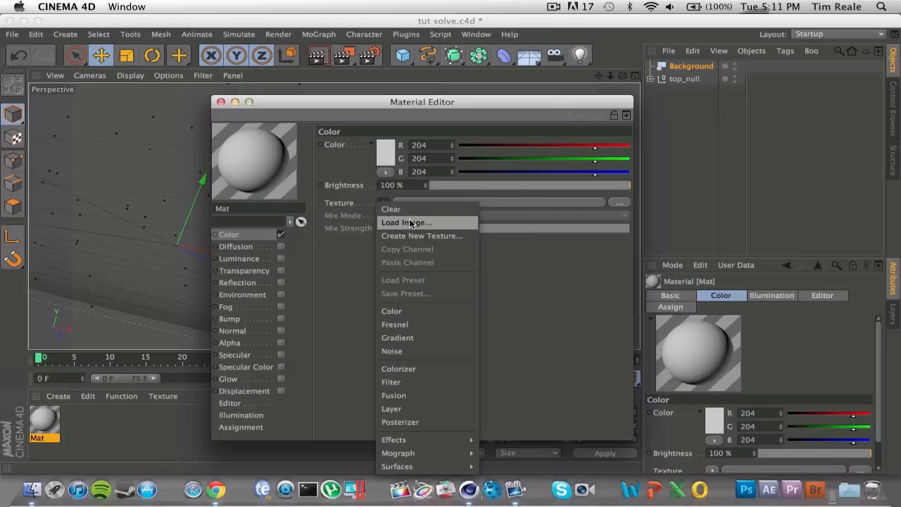
{"action": "left_click", "coordinate": [409, 221]}
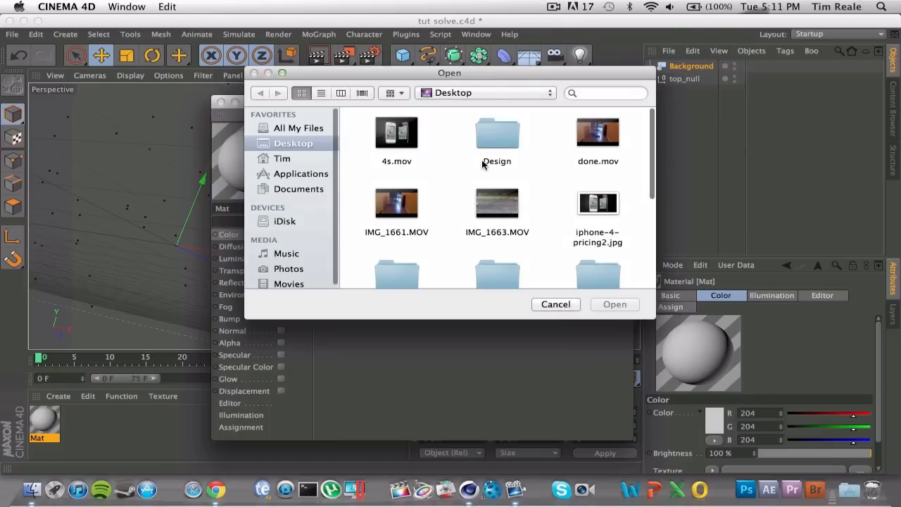
{"action": "scroll", "coordinate": [486, 178], "scroll_direction": "down", "scroll_amount": 1}
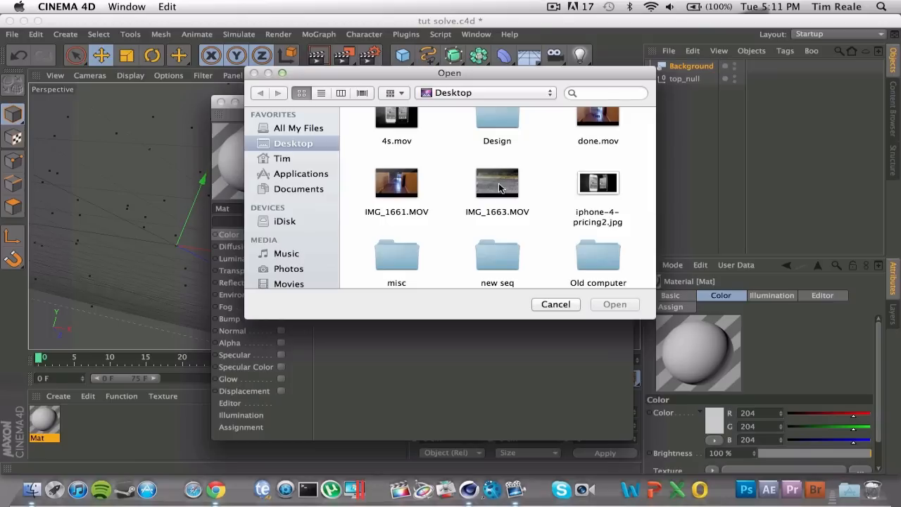
{"action": "left_click", "coordinate": [498, 184]}
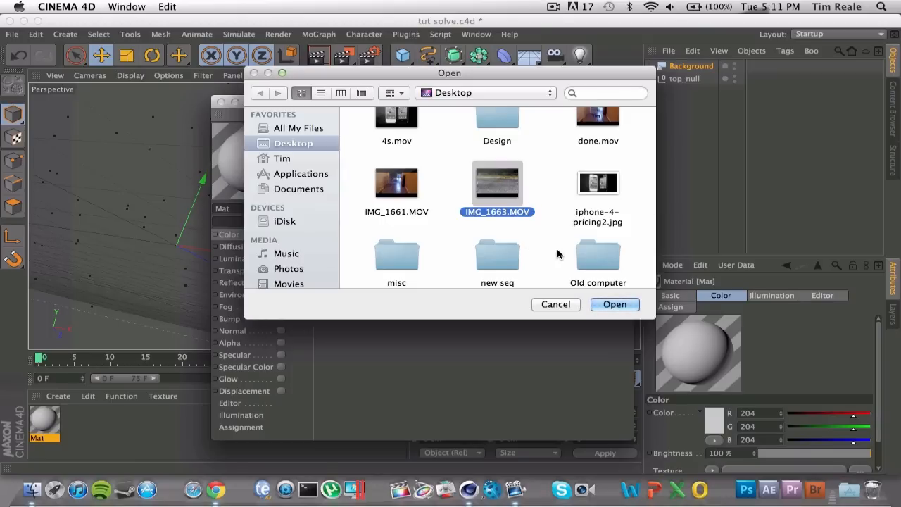
{"action": "left_click", "coordinate": [609, 305]}
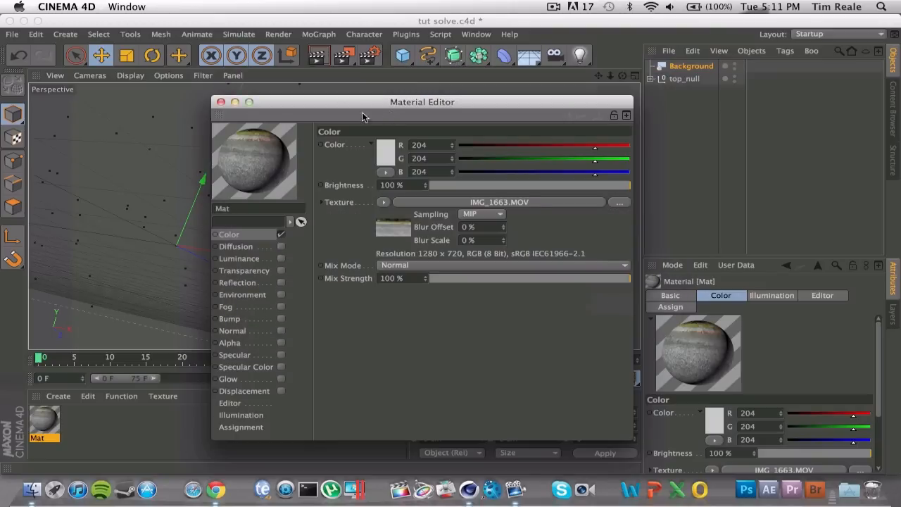
{"action": "left_click", "coordinate": [220, 102]}
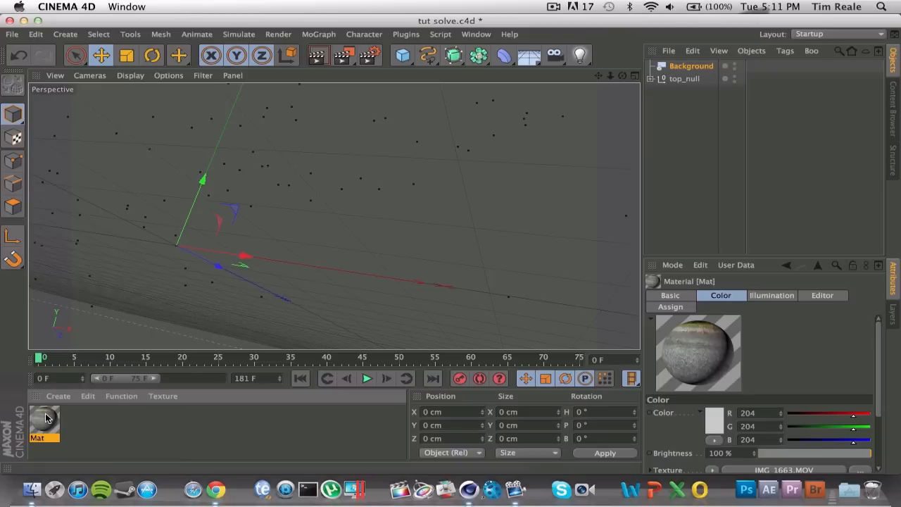
{"action": "left_click_drag", "start_coordinate": [649, 138], "coordinate": [696, 71]}
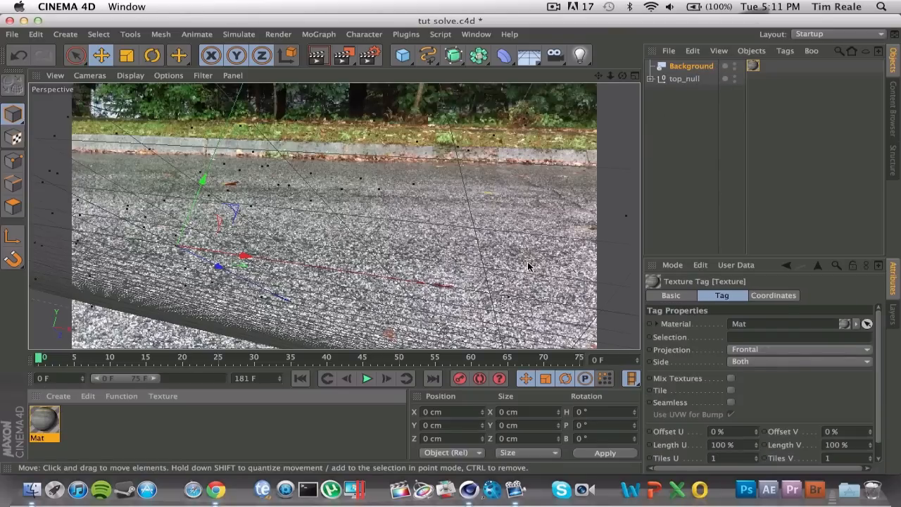
{"action": "left_click", "coordinate": [718, 164]}
Add a MoText object and rotate it upright on the road to about H -1.5°, P 27.4°, B -1.5°
{"action": "left_click", "coordinate": [319, 34]}
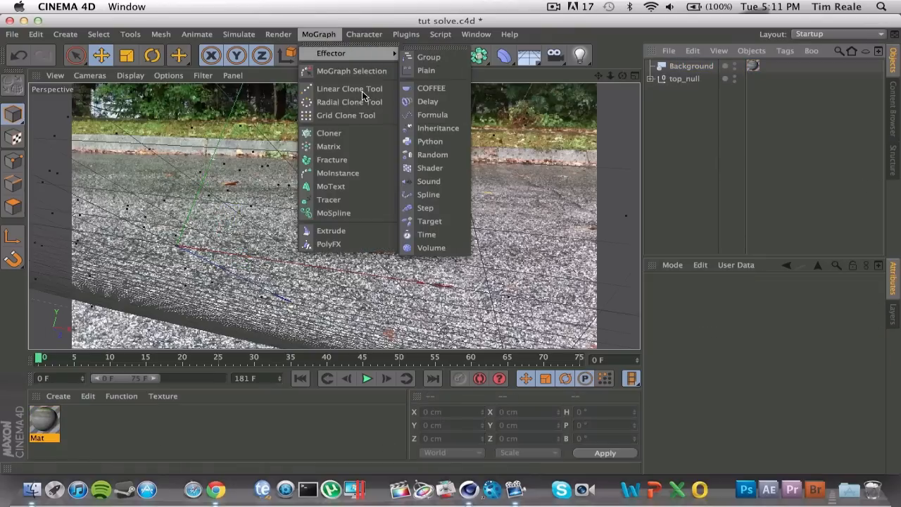
{"action": "left_click", "coordinate": [348, 187]}
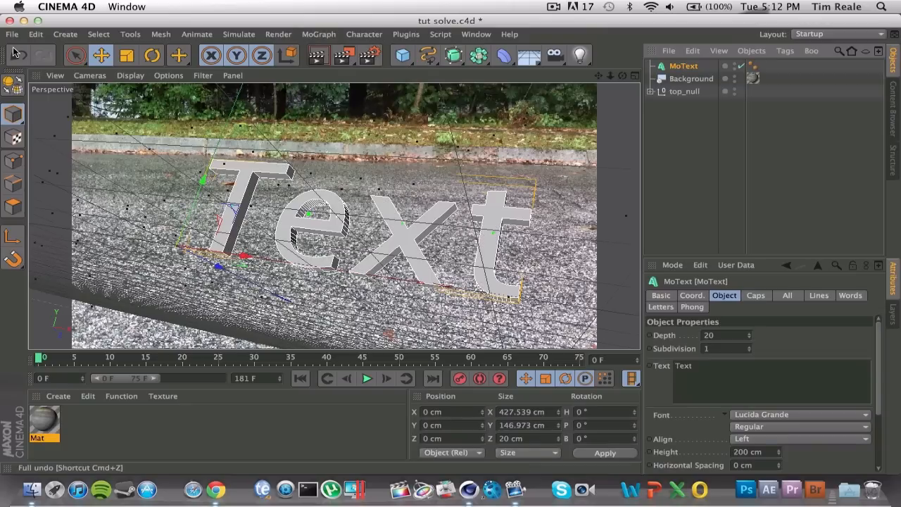
{"action": "left_click", "coordinate": [153, 57]}
{"action": "left_click", "coordinate": [153, 58]}
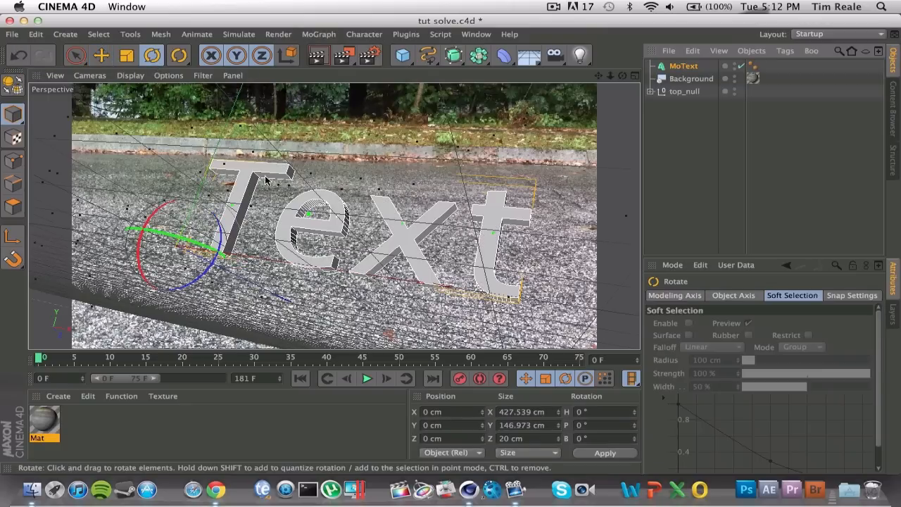
{"action": "left_click_drag", "start_coordinate": [200, 206], "coordinate": [179, 234]}
{"action": "left_click", "coordinate": [161, 205]}
{"action": "left_click", "coordinate": [237, 207]}
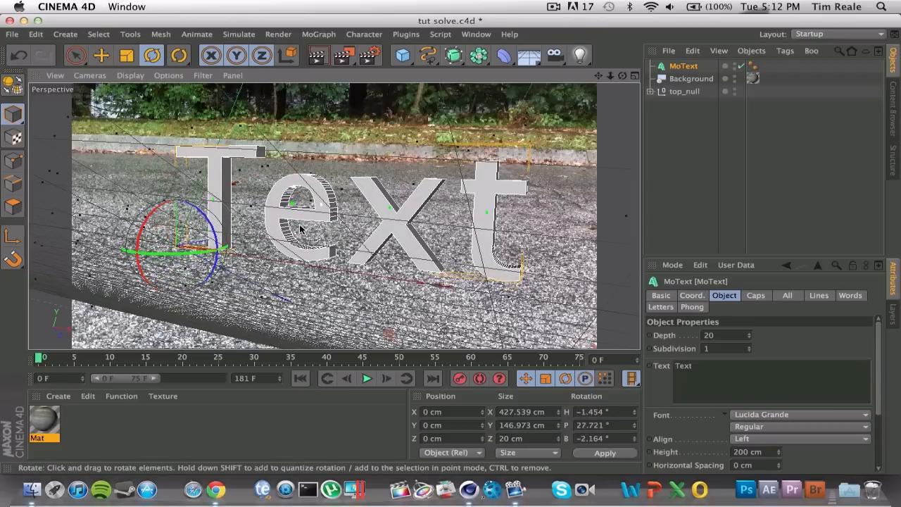
{"action": "left_click_drag", "start_coordinate": [300, 226], "coordinate": [292, 226]}
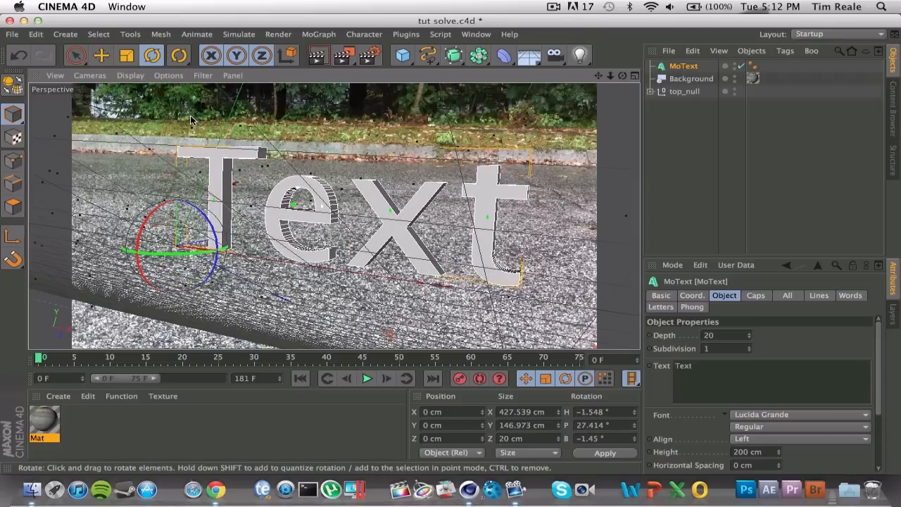
Move the text to about X -45 cm, extend the timeline preview range to 181 F, and go to frame 113
{"action": "key", "text": "space"}
{"action": "left_click_drag", "start_coordinate": [215, 237], "coordinate": [186, 236]}
{"action": "left_click_drag", "start_coordinate": [247, 358], "coordinate": [407, 357]}
{"action": "left_click_drag", "start_coordinate": [159, 381], "coordinate": [377, 361]}
{"action": "left_click", "coordinate": [200, 232]}
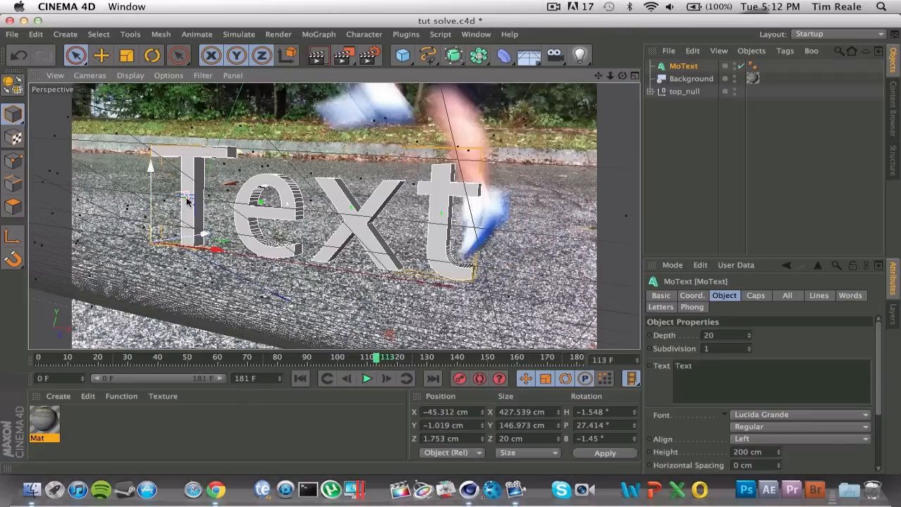
Go to frame 91 and reposition the text on the road at about X -43 cm, Y 22 cm, Z 75 cm
{"action": "left_click_drag", "start_coordinate": [184, 197], "coordinate": [164, 241]}
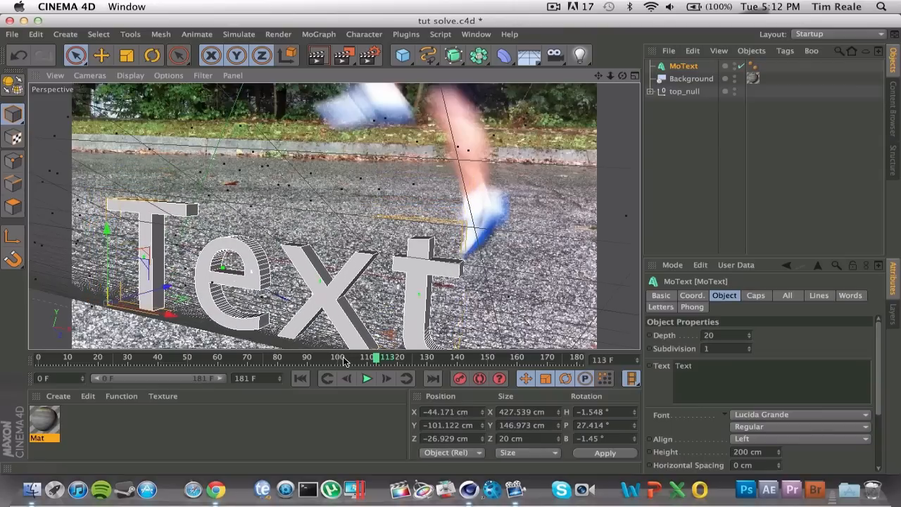
{"action": "left_click_drag", "start_coordinate": [363, 360], "coordinate": [310, 362]}
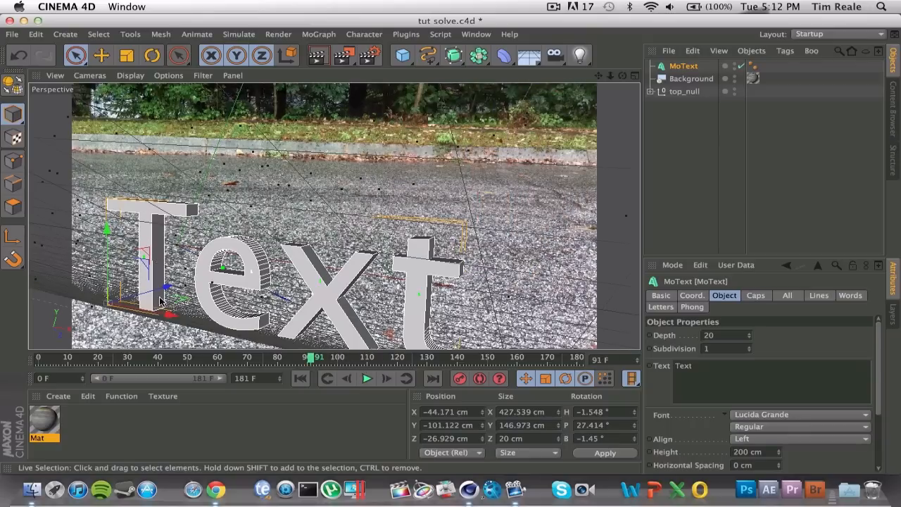
{"action": "left_click_drag", "start_coordinate": [160, 258], "coordinate": [227, 189]}
{"action": "left_click_drag", "start_coordinate": [226, 187], "coordinate": [222, 203]}
Look through the MoText object's Object, Caps, All, Lines, Words and Phong settings for a way to resize it
{"action": "left_click", "coordinate": [672, 72]}
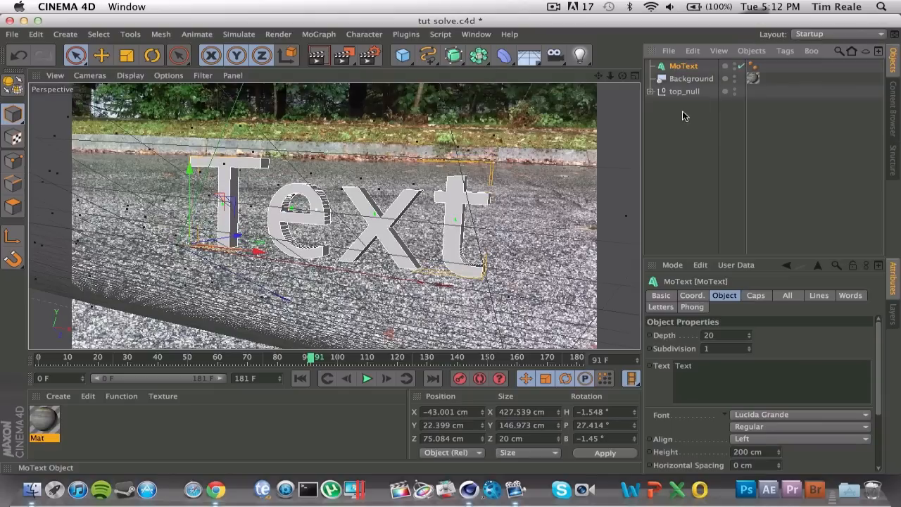
{"action": "left_click", "coordinate": [693, 296]}
{"action": "left_click", "coordinate": [668, 296]}
{"action": "left_click", "coordinate": [753, 299]}
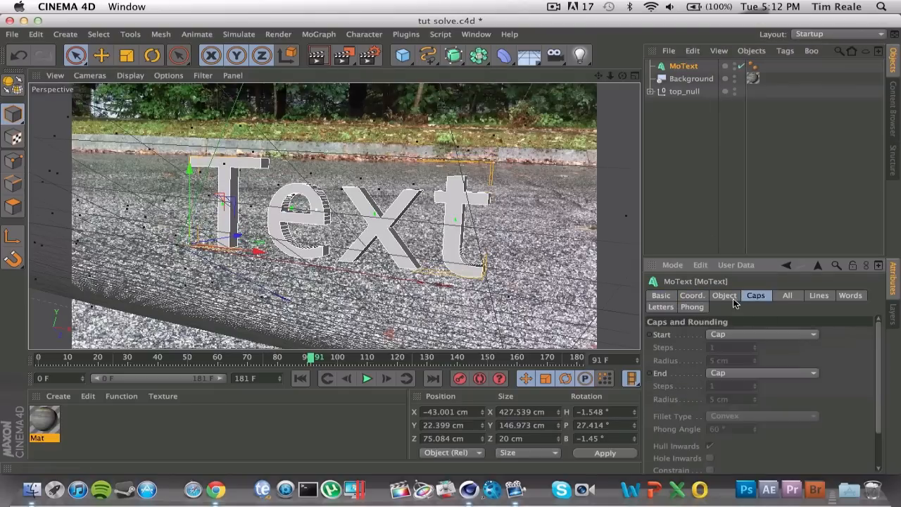
{"action": "left_click", "coordinate": [728, 297]}
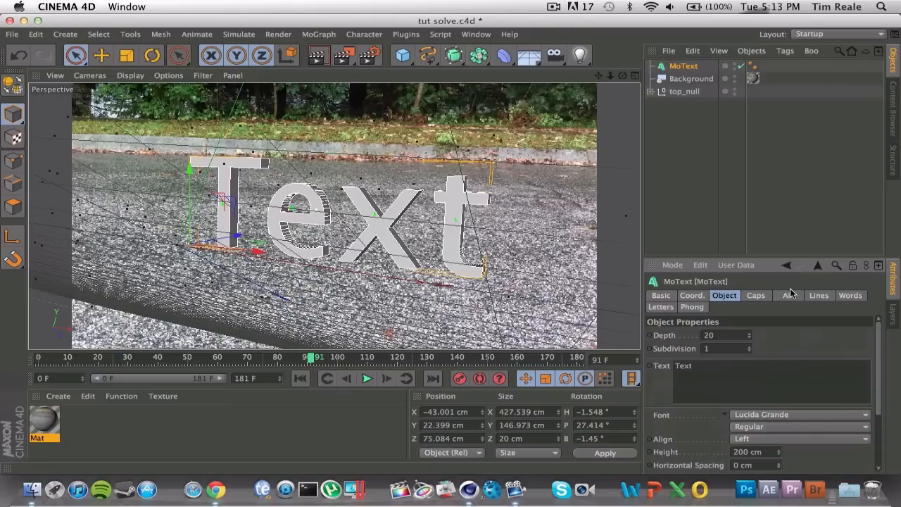
{"action": "left_click", "coordinate": [786, 295]}
{"action": "left_click", "coordinate": [755, 295]}
{"action": "left_click", "coordinate": [818, 295]}
{"action": "left_click", "coordinate": [850, 296]}
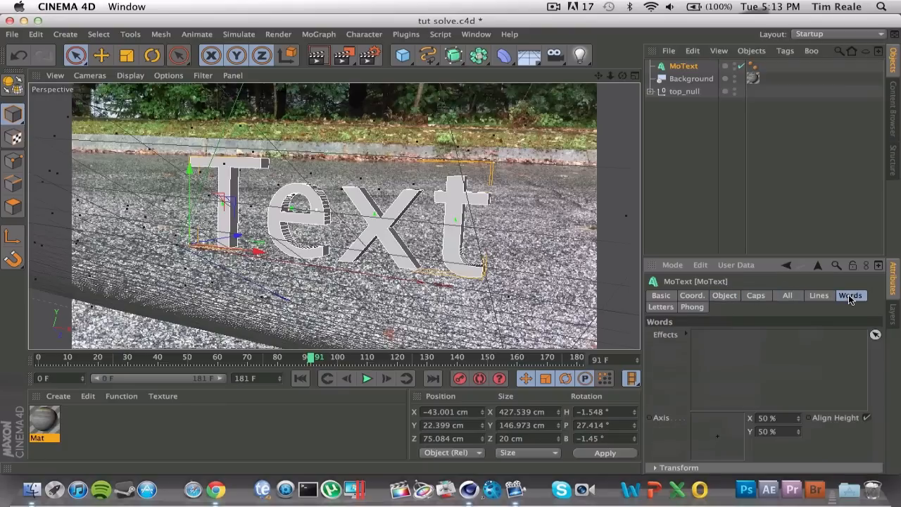
{"action": "left_click", "coordinate": [692, 307]}
Try an X axis value of 40% for the MoText letters and undo it
{"action": "left_click", "coordinate": [660, 307]}
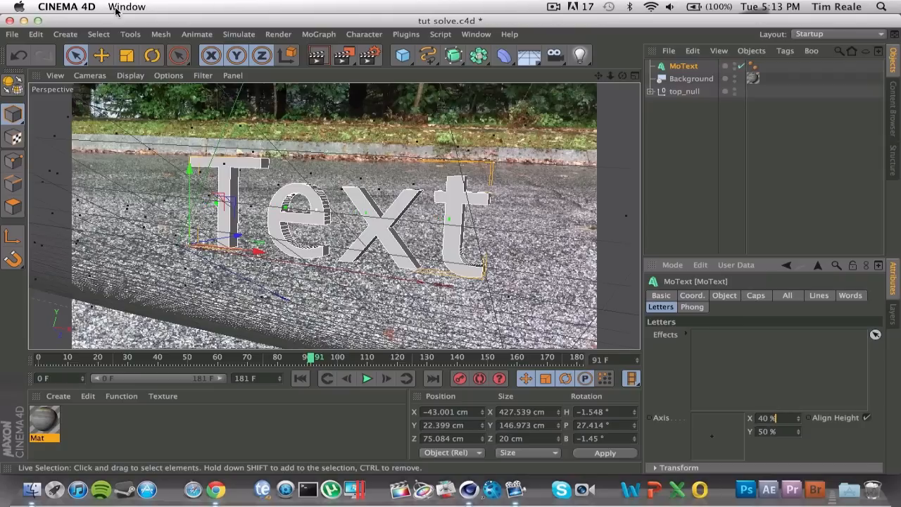
{"action": "left_click", "coordinate": [35, 33]}
{"action": "left_click", "coordinate": [53, 45]}
Reduce the MoText object's text height to 112 cm
{"action": "left_click", "coordinate": [700, 297]}
{"action": "left_click", "coordinate": [722, 296]}
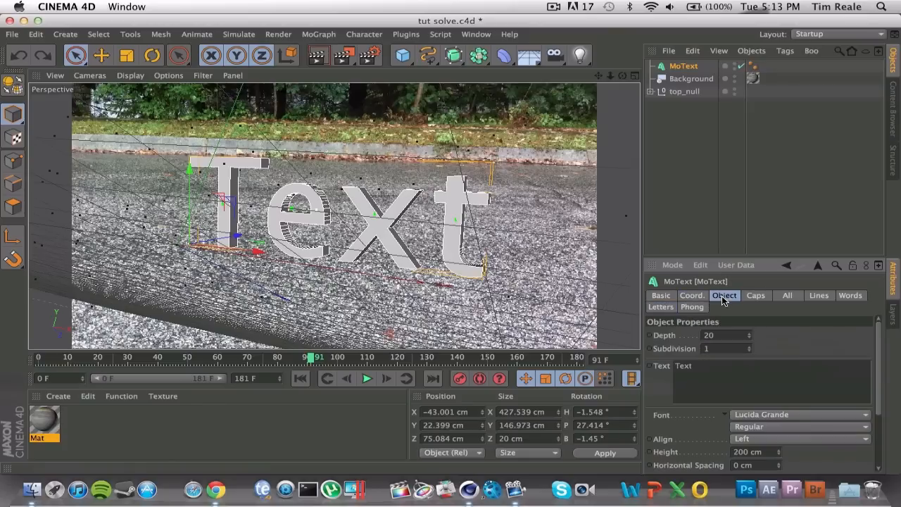
{"action": "left_click", "coordinate": [754, 297]}
{"action": "left_click", "coordinate": [699, 296]}
{"action": "left_click", "coordinate": [712, 296]}
{"action": "left_click_drag", "start_coordinate": [778, 453], "coordinate": [718, 453]}
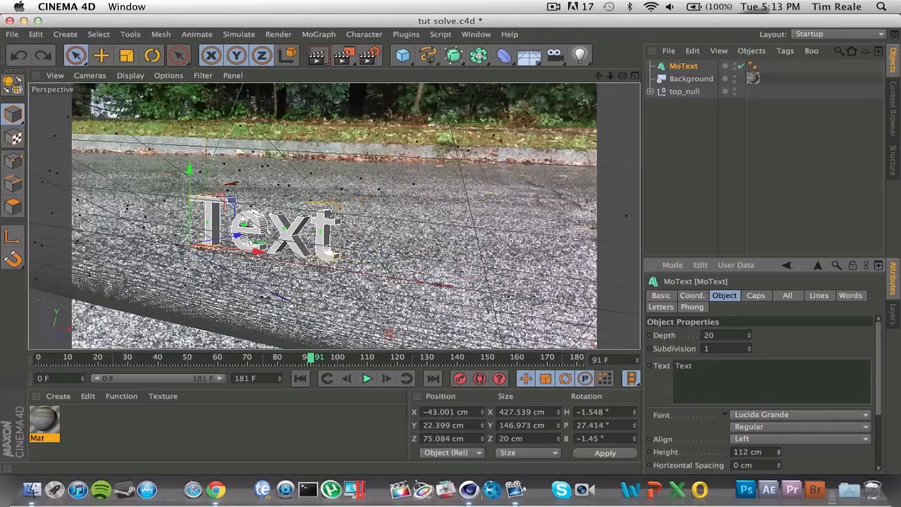
{"action": "left_click", "coordinate": [471, 104]}
Move the text along the road to about X 49 cm and scrub to frame 116 to check it
{"action": "left_click", "coordinate": [295, 219]}
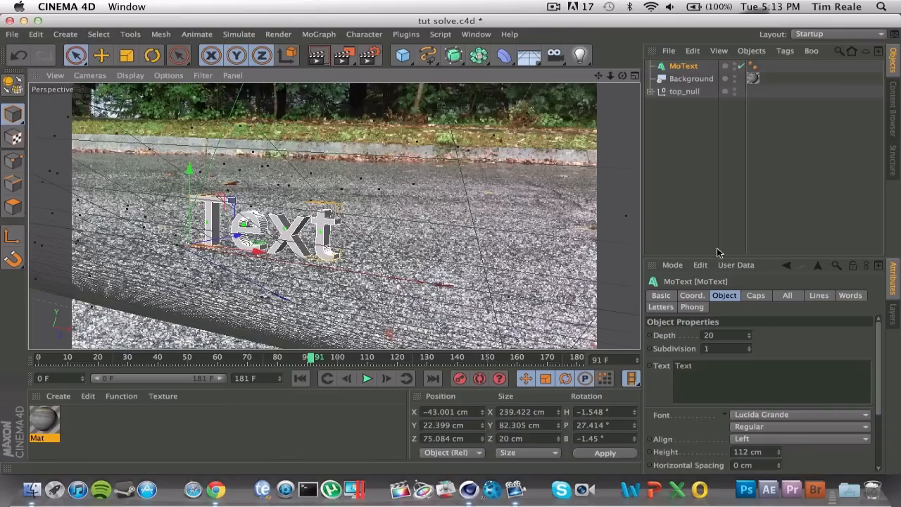
{"action": "left_click_drag", "start_coordinate": [240, 249], "coordinate": [291, 256]}
{"action": "left_click_drag", "start_coordinate": [301, 361], "coordinate": [387, 364]}
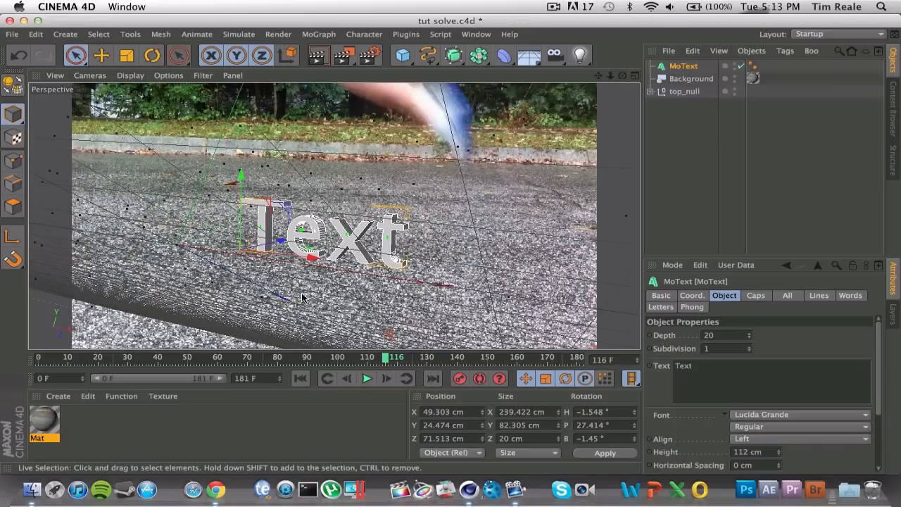
Move the text to about X 85, Y -17, Z -12 cm and rotate it to a heading of about 24°
{"action": "left_click_drag", "start_coordinate": [282, 255], "coordinate": [293, 272]}
{"action": "left_click_drag", "start_coordinate": [387, 366], "coordinate": [445, 365]}
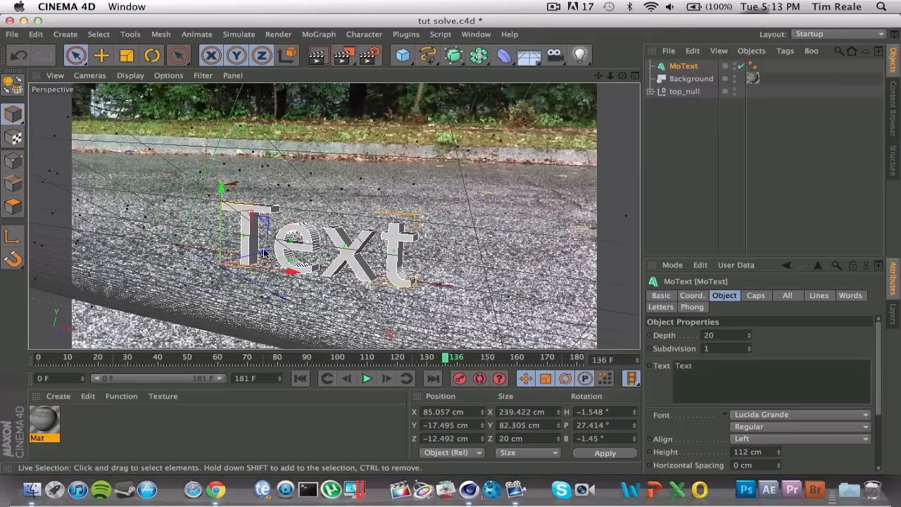
{"action": "left_click", "coordinate": [152, 55]}
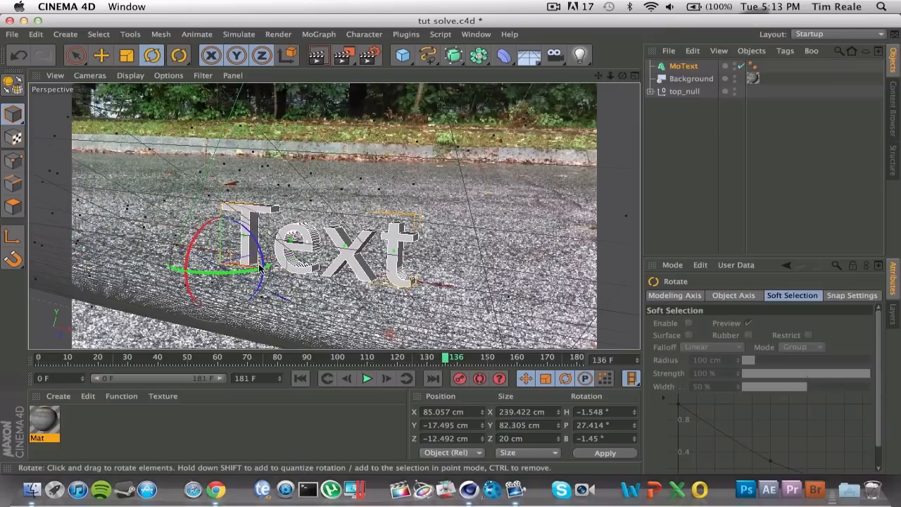
{"action": "left_click_drag", "start_coordinate": [247, 274], "coordinate": [286, 274]}
{"action": "left_click", "coordinate": [322, 281]}
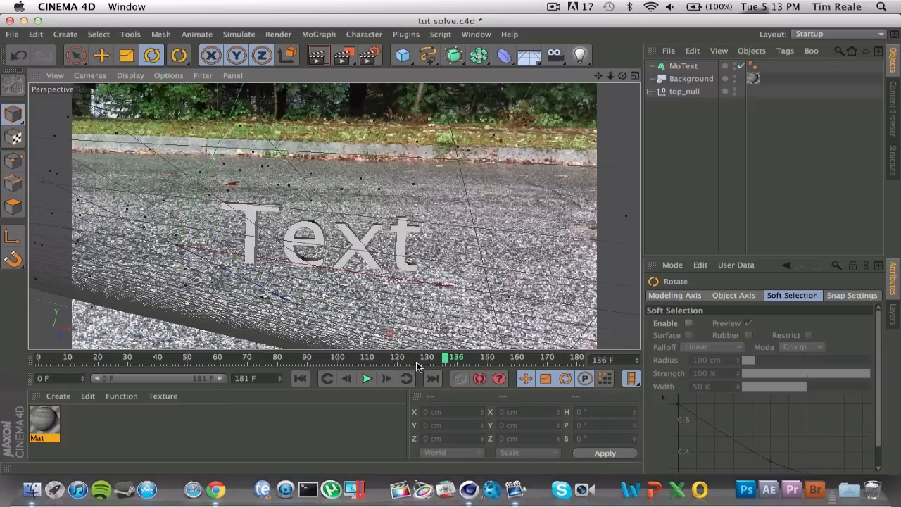
{"action": "left_click_drag", "start_coordinate": [443, 362], "coordinate": [459, 378]}
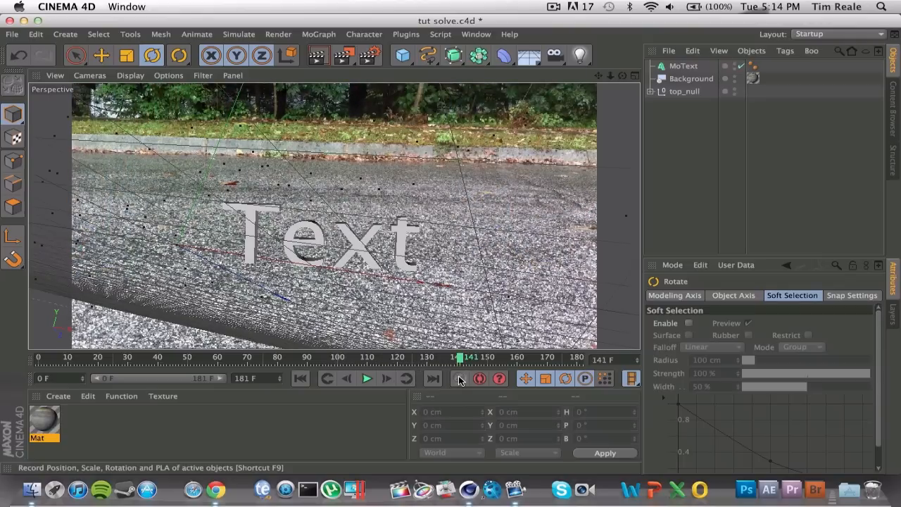
Create a new material with specular disabled and its color set to dark blue, RGB 16, 31, 131
{"action": "double_click", "coordinate": [188, 436]}
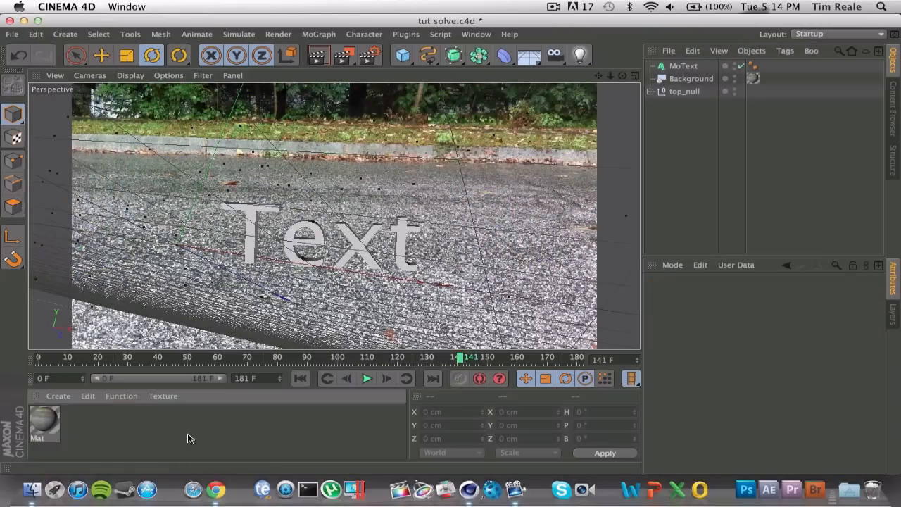
{"action": "double_click", "coordinate": [45, 420]}
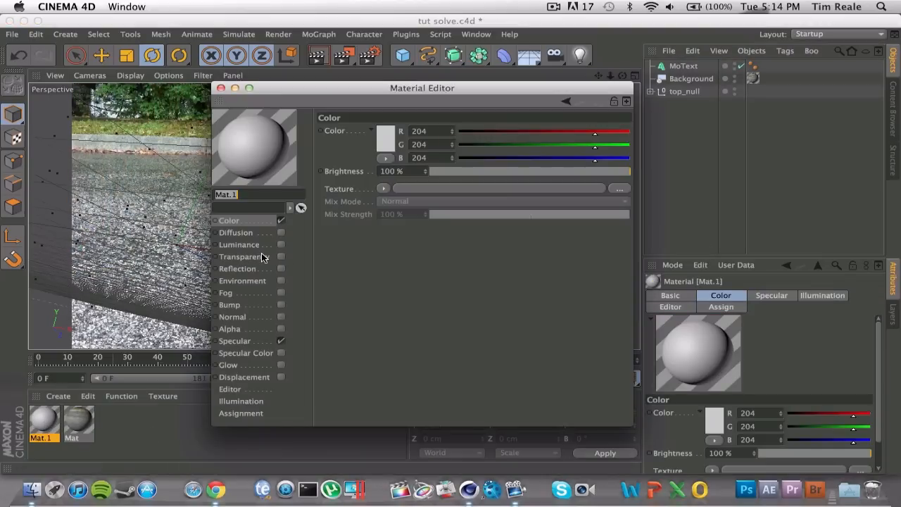
{"action": "left_click", "coordinate": [282, 340]}
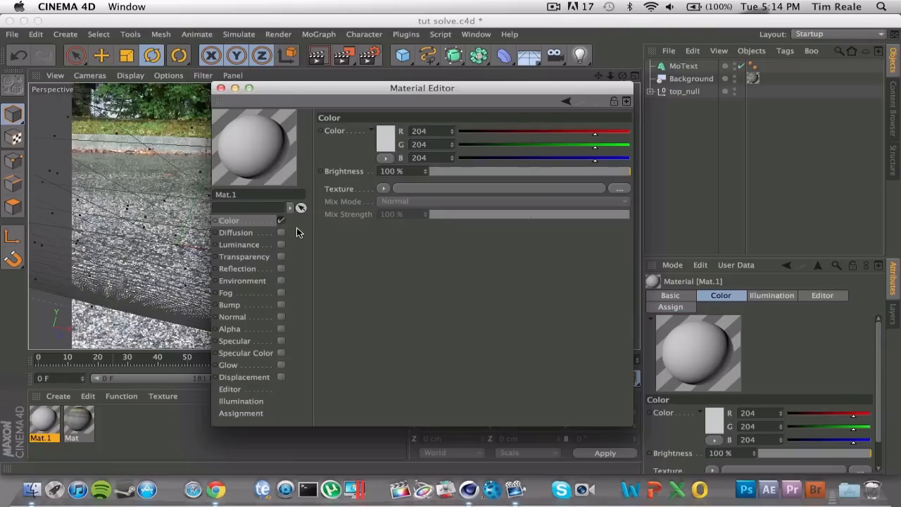
{"action": "left_click", "coordinate": [386, 139]}
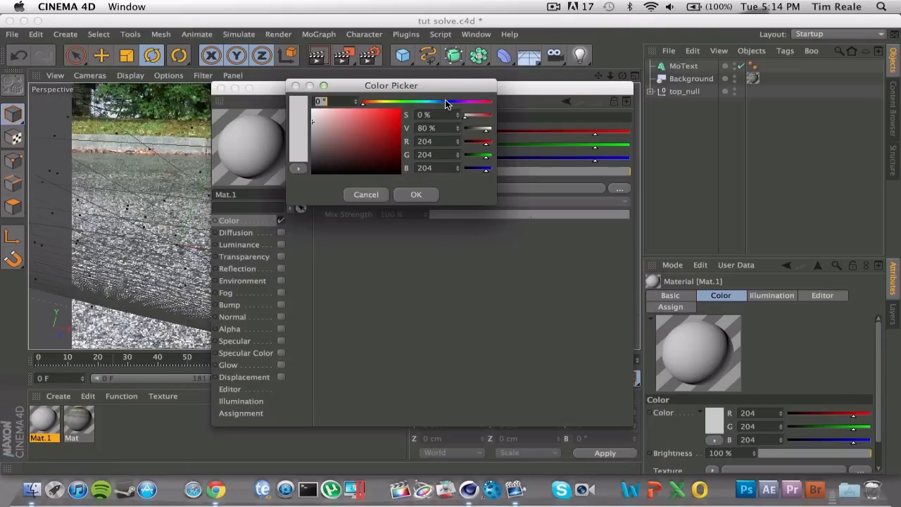
{"action": "left_click", "coordinate": [445, 101]}
{"action": "left_click", "coordinate": [390, 142]}
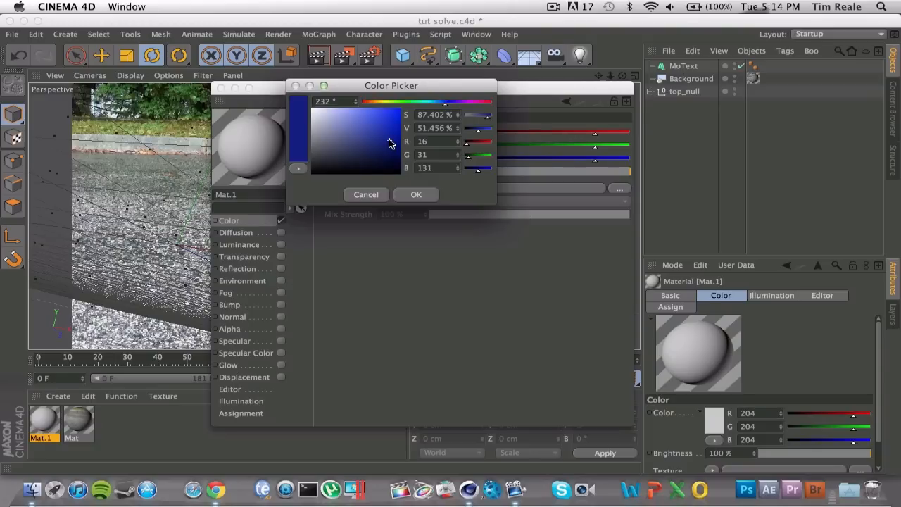
{"action": "left_click", "coordinate": [418, 195]}
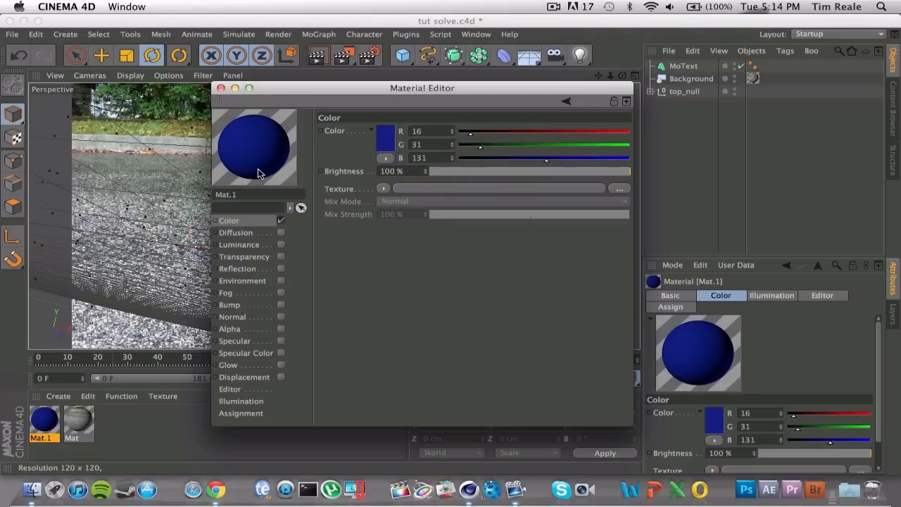
Enable reflection on the new material and tint the reflection color blue with a 240° hue
{"action": "left_click", "coordinate": [281, 280]}
{"action": "left_click", "coordinate": [281, 280]}
{"action": "left_click", "coordinate": [281, 268]}
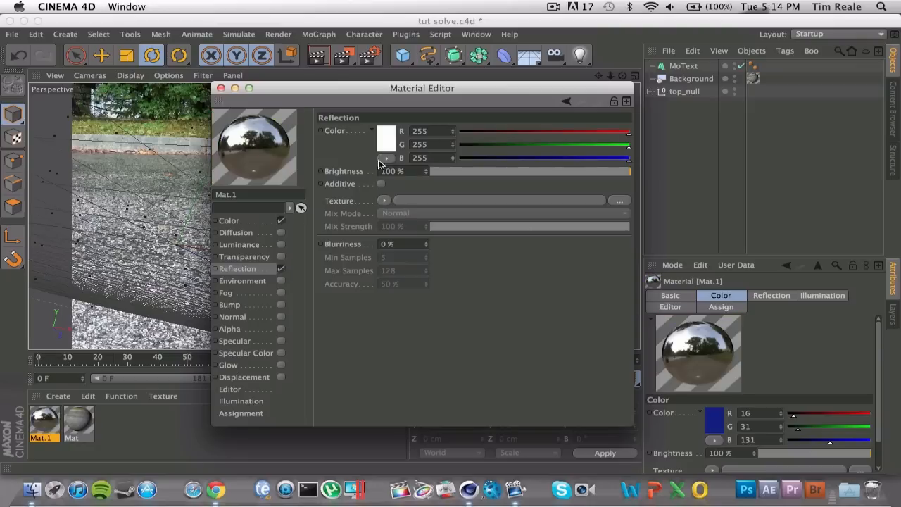
{"action": "left_click", "coordinate": [387, 132]}
{"action": "left_click", "coordinate": [445, 85]}
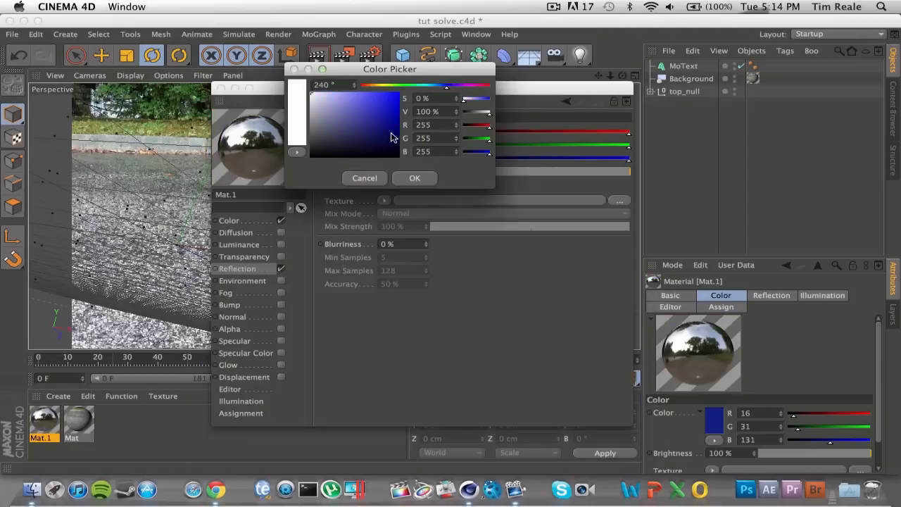
{"action": "left_click", "coordinate": [394, 118]}
{"action": "left_click", "coordinate": [413, 178]}
{"action": "left_click", "coordinate": [220, 87]}
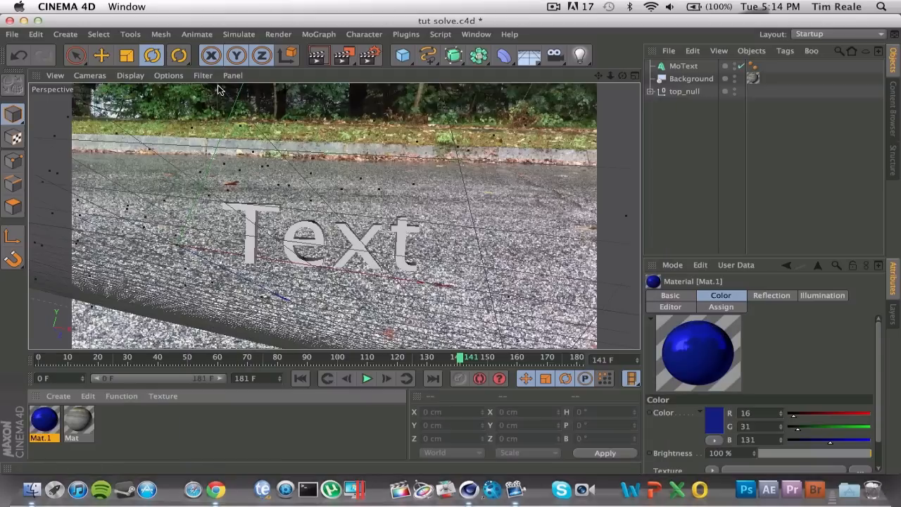
Apply the blue reflective material to the 3D text and scrub to frame 133
{"action": "left_click_drag", "start_coordinate": [252, 315], "coordinate": [290, 239]}
{"action": "left_click", "coordinate": [700, 215]}
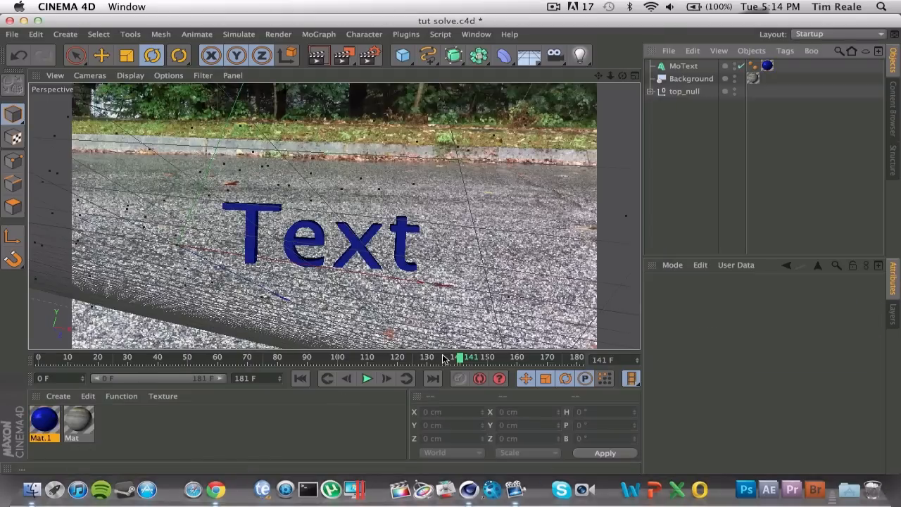
{"action": "left_click_drag", "start_coordinate": [458, 360], "coordinate": [436, 362]}
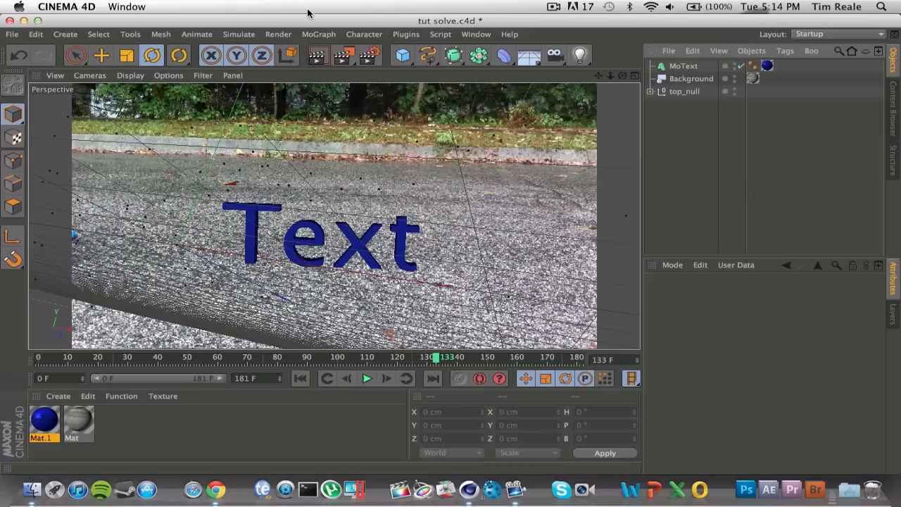
Change the MoText object's wording to iRun
{"action": "left_click", "coordinate": [361, 250]}
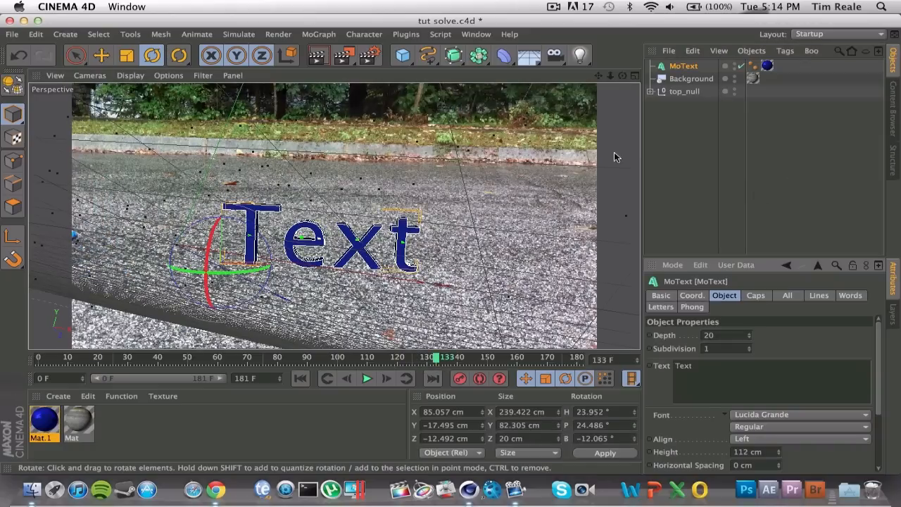
{"action": "double_click", "coordinate": [677, 369]}
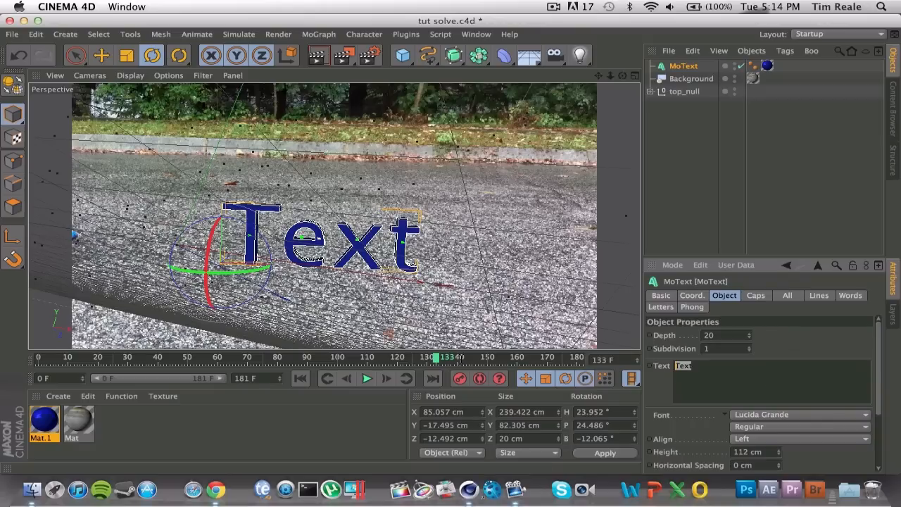
{"action": "key", "text": "BackSpace"}
{"action": "type", "text": "iRun"}
{"action": "left_click", "coordinate": [740, 171]}
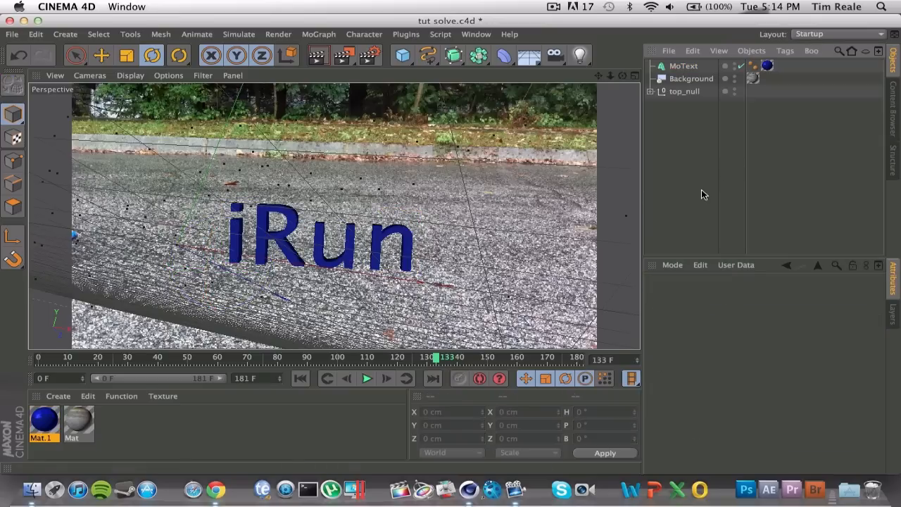
Try the wording with a lowercase r as irun, and restore iRun
{"action": "left_click", "coordinate": [299, 260]}
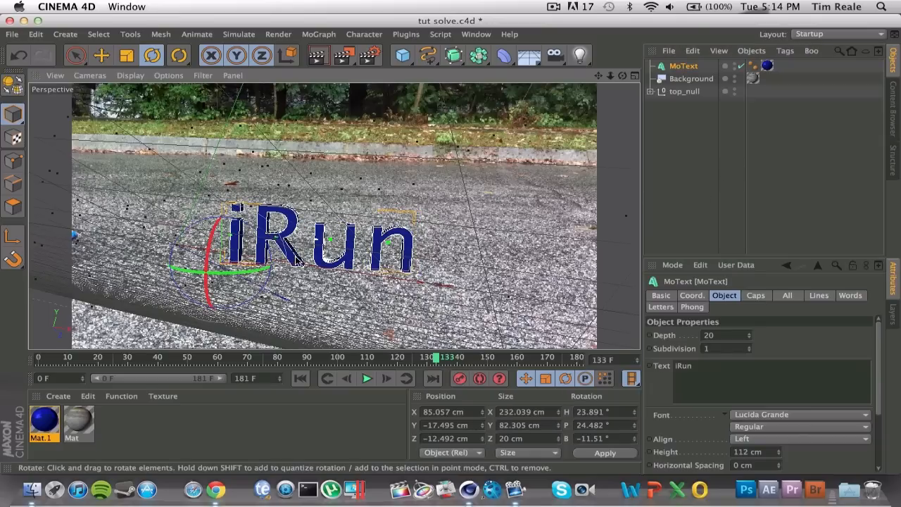
{"action": "left_click", "coordinate": [815, 193]}
{"action": "left_click", "coordinate": [291, 219]}
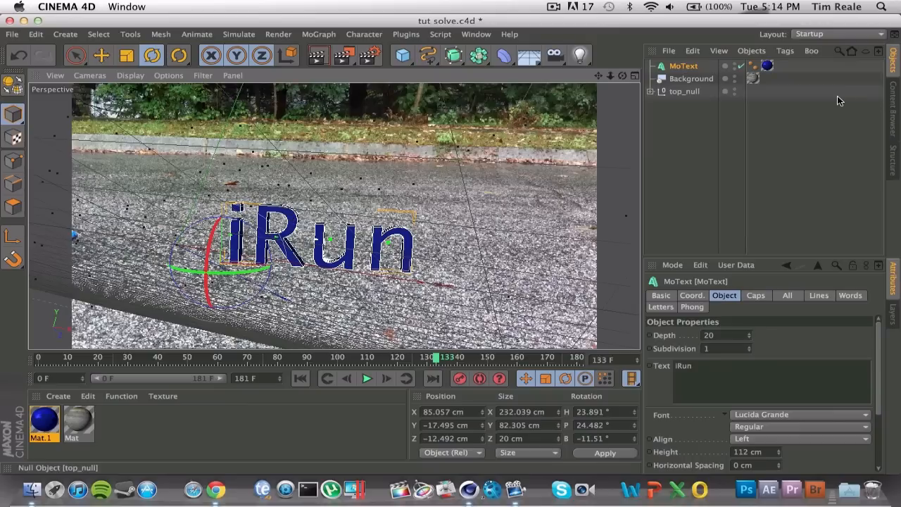
{"action": "left_click", "coordinate": [677, 366]}
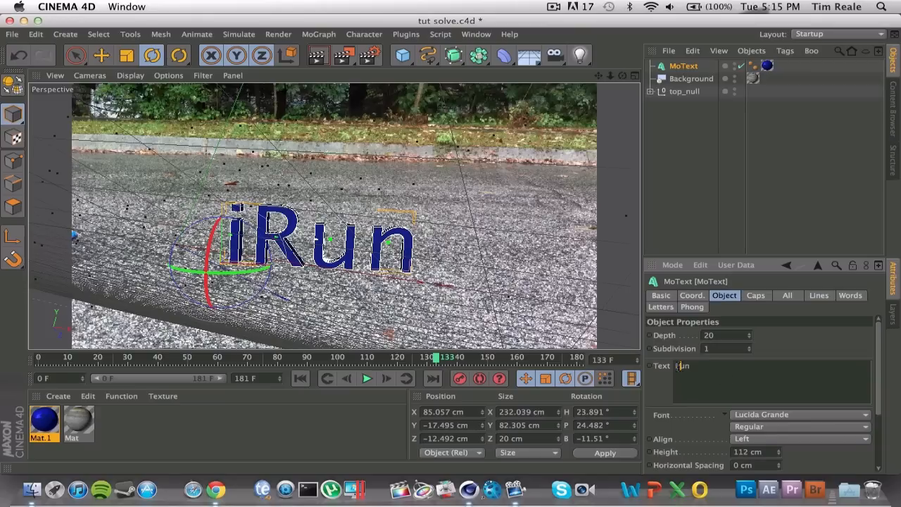
{"action": "type", "text": "r"}
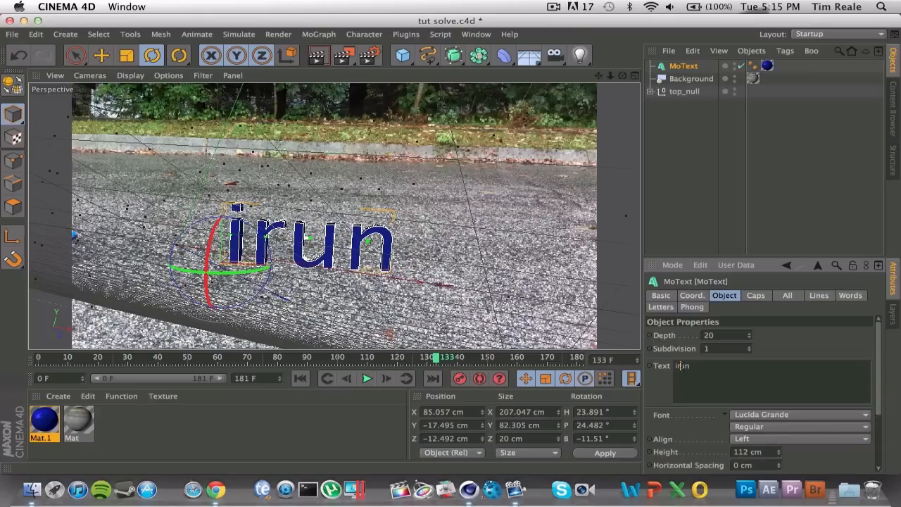
{"action": "left_click", "coordinate": [787, 196]}
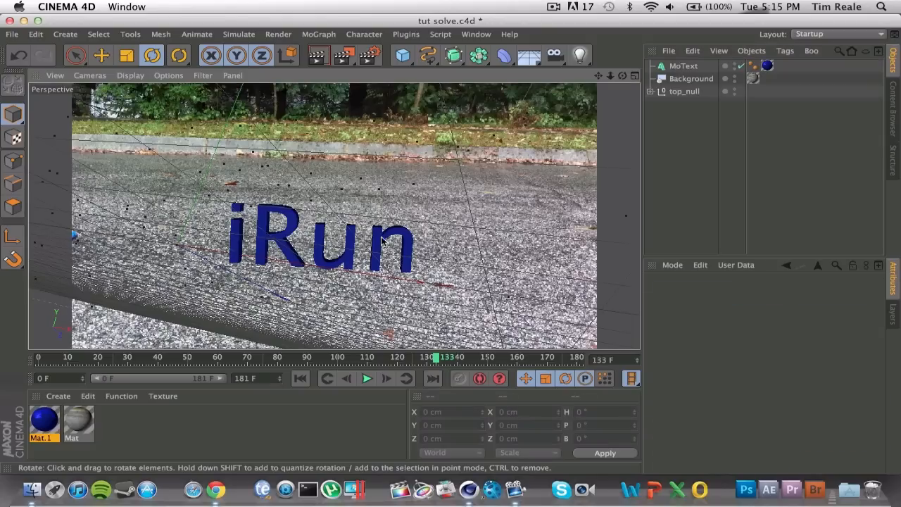
Set the font of the iRun text to Soldier
{"action": "left_click", "coordinate": [235, 245]}
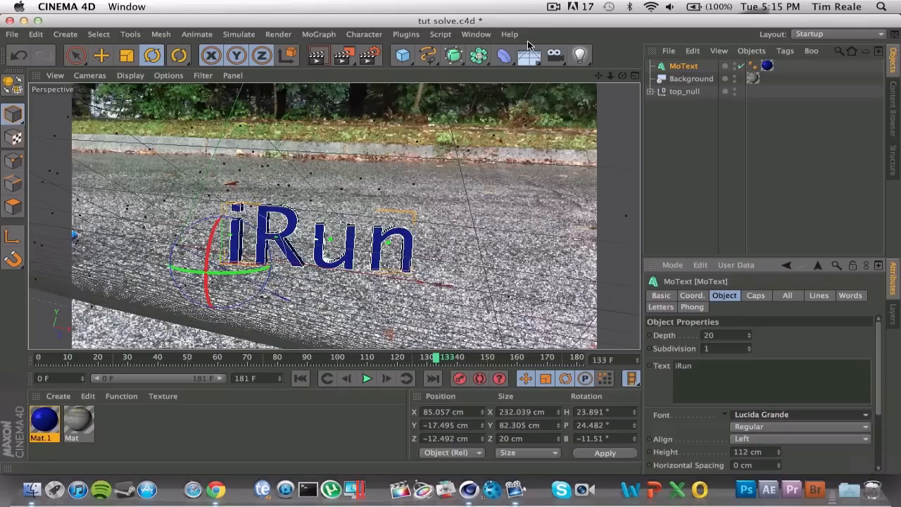
{"action": "left_click", "coordinate": [800, 414]}
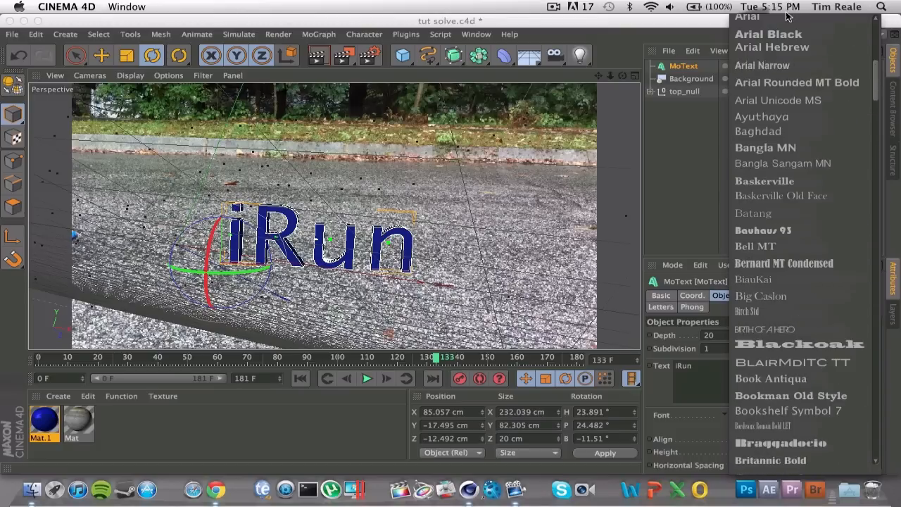
{"action": "scroll", "coordinate": [837, 381], "scroll_direction": "down", "scroll_amount": 15}
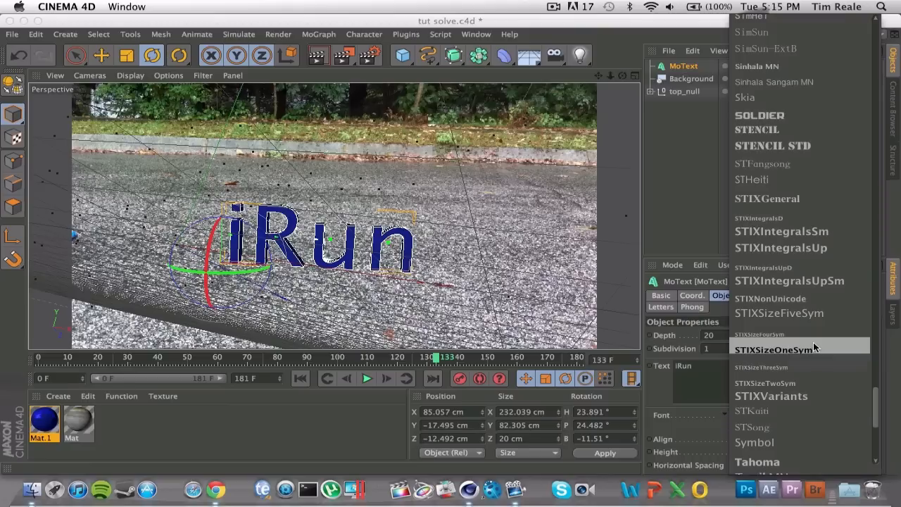
{"action": "left_click", "coordinate": [774, 112]}
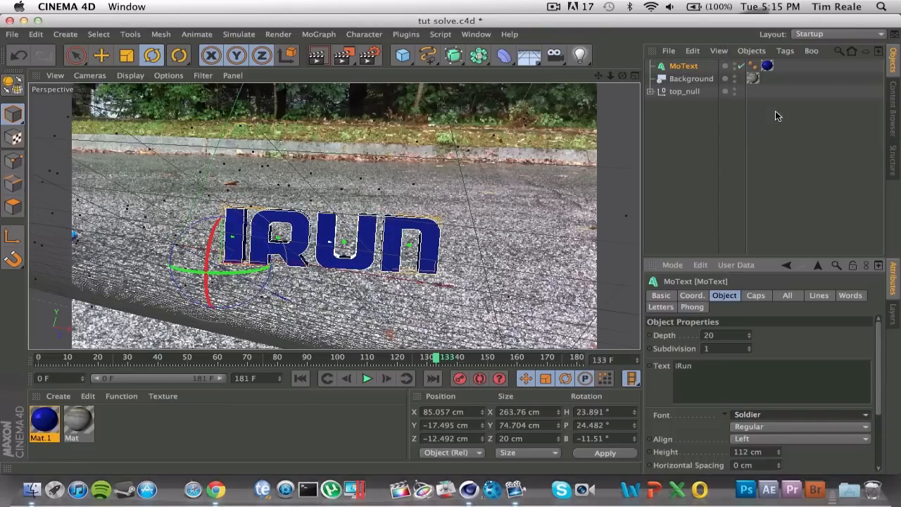
{"action": "left_click", "coordinate": [684, 186]}
{"action": "left_click", "coordinate": [424, 255]}
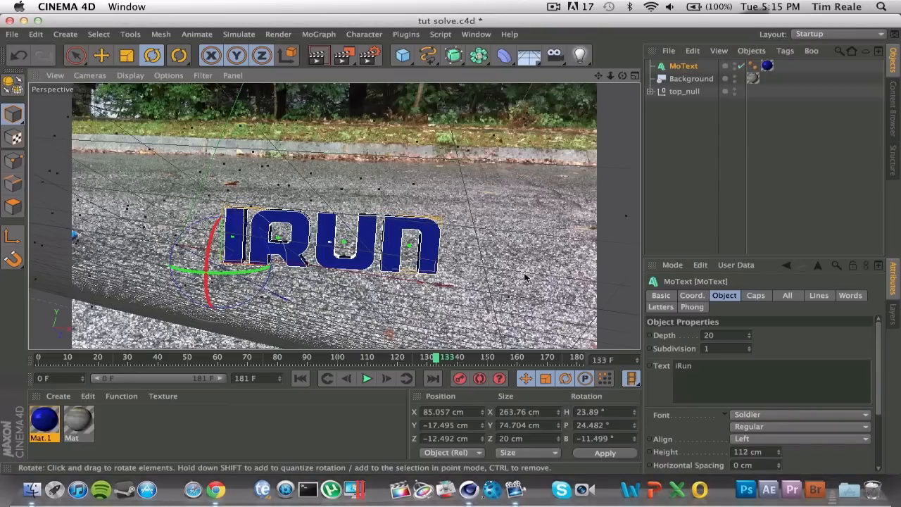
{"action": "left_click", "coordinate": [687, 220]}
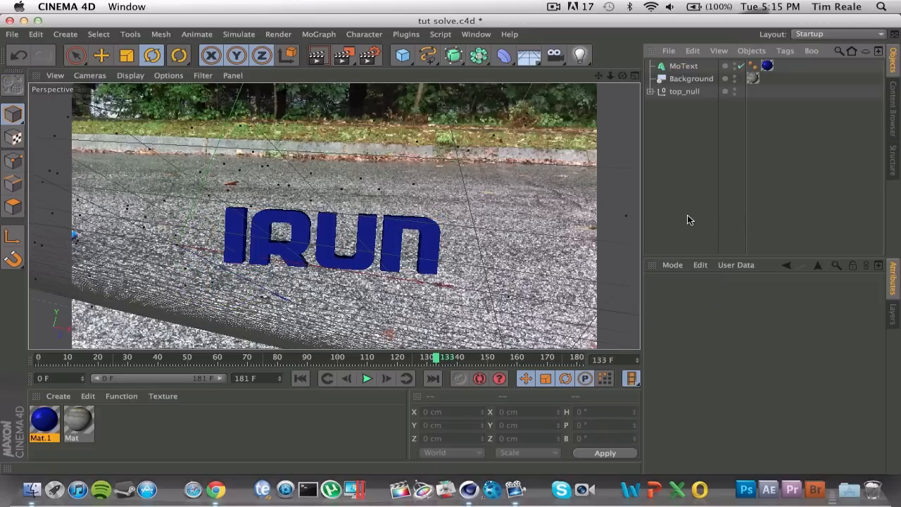
Duplicate the MoText object and remove the blue material from the copy
{"action": "left_click", "coordinate": [680, 66]}
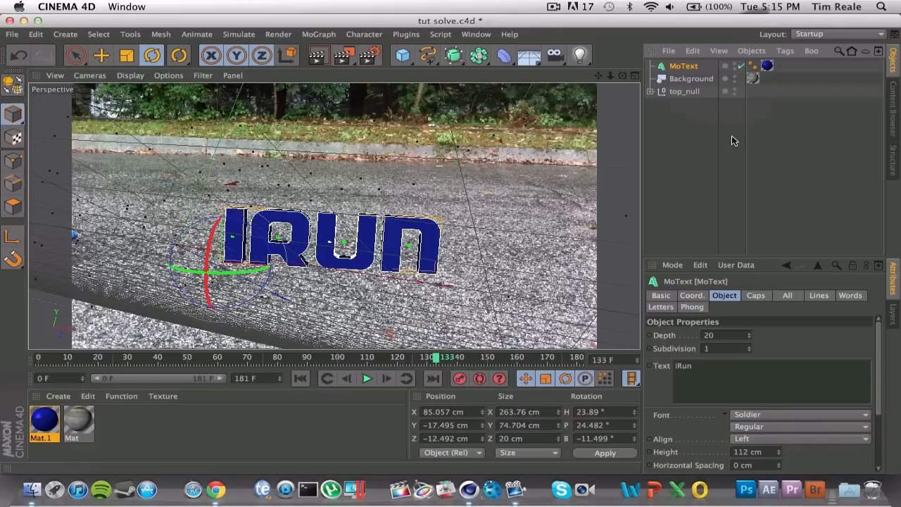
{"action": "key", "text": "super+c"}
{"action": "key", "text": "super+v"}
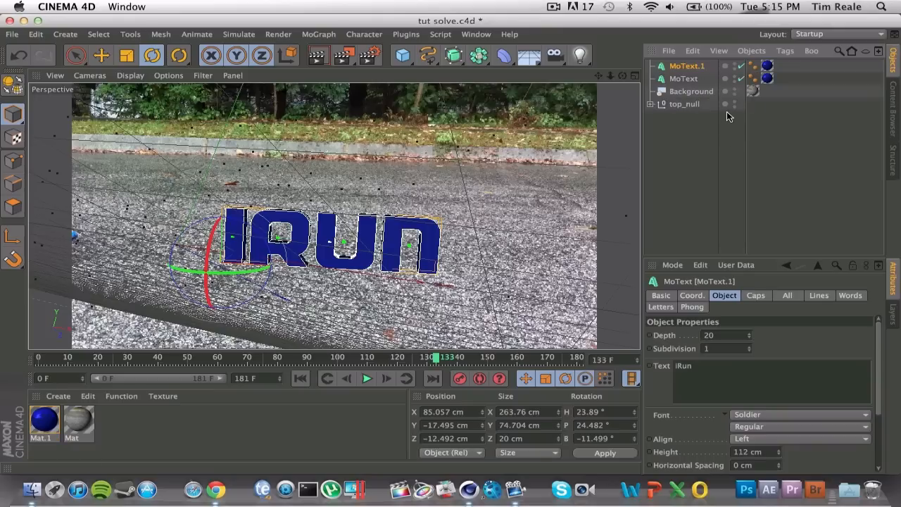
{"action": "left_click", "coordinate": [767, 66]}
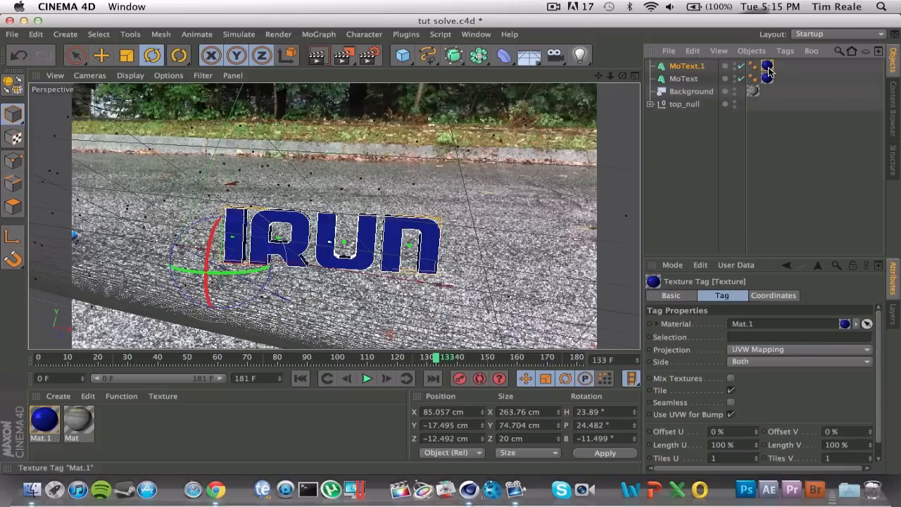
{"action": "key", "text": "Delete"}
{"action": "left_click", "coordinate": [695, 67]}
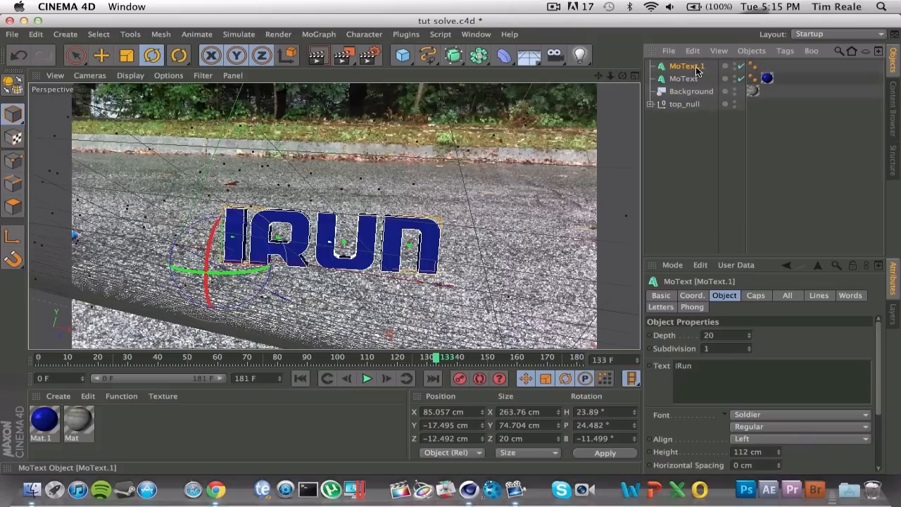
Try moving the duplicate iRun text slightly along its depth axis, and undo the move
{"action": "left_click_drag", "start_coordinate": [622, 75], "coordinate": [622, 150]}
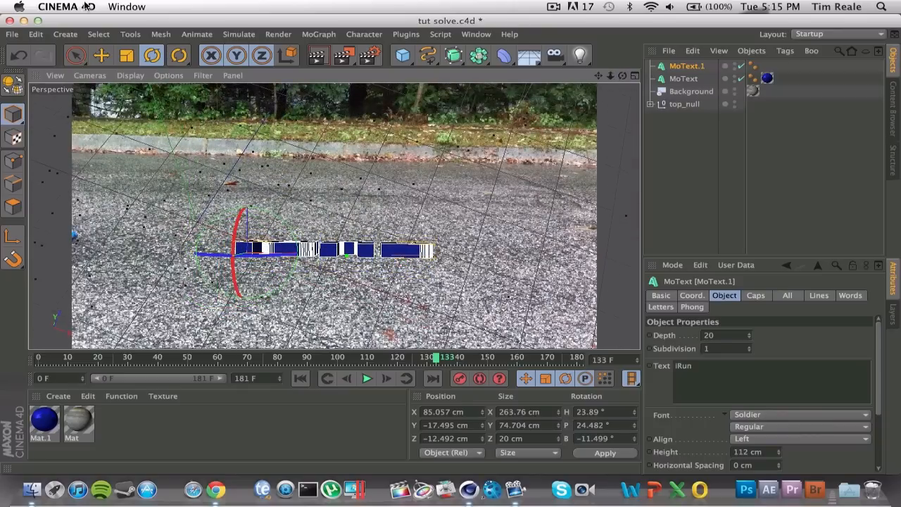
{"action": "left_click", "coordinate": [76, 55]}
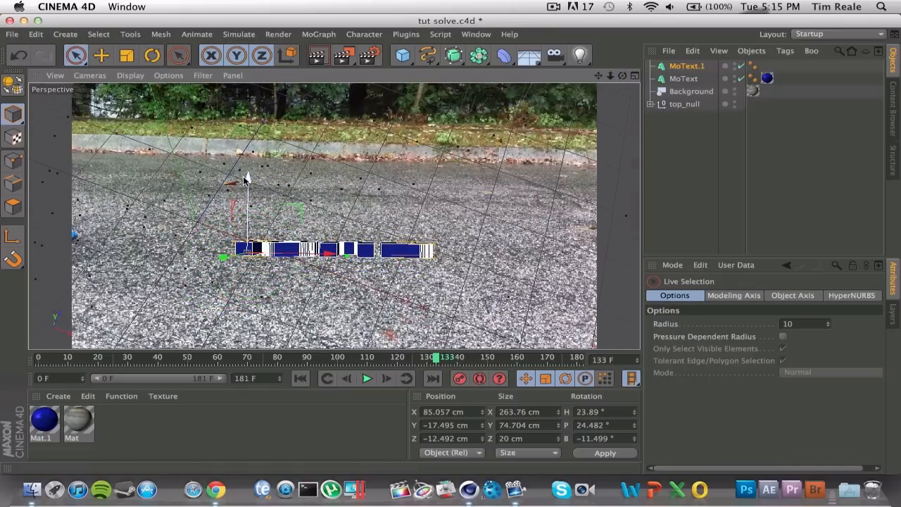
{"action": "left_click_drag", "start_coordinate": [244, 180], "coordinate": [242, 181]}
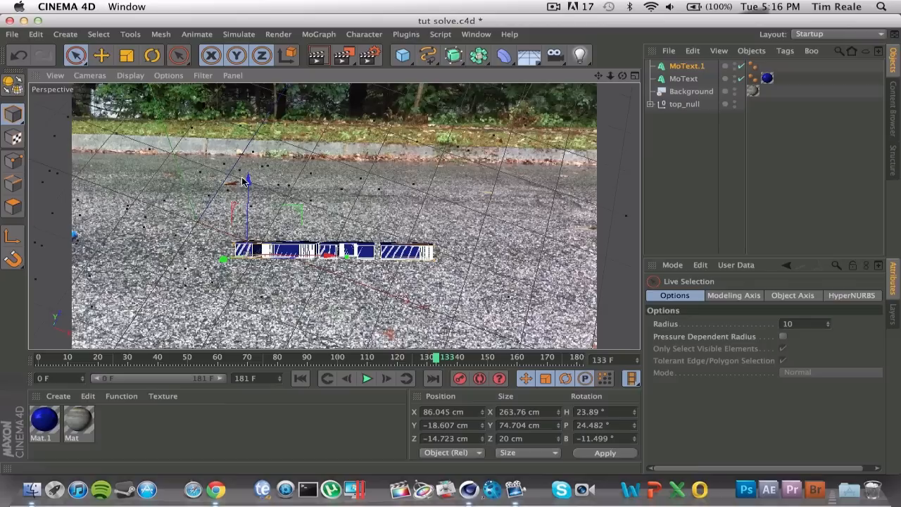
{"action": "left_click", "coordinate": [36, 34]}
{"action": "left_click", "coordinate": [43, 53]}
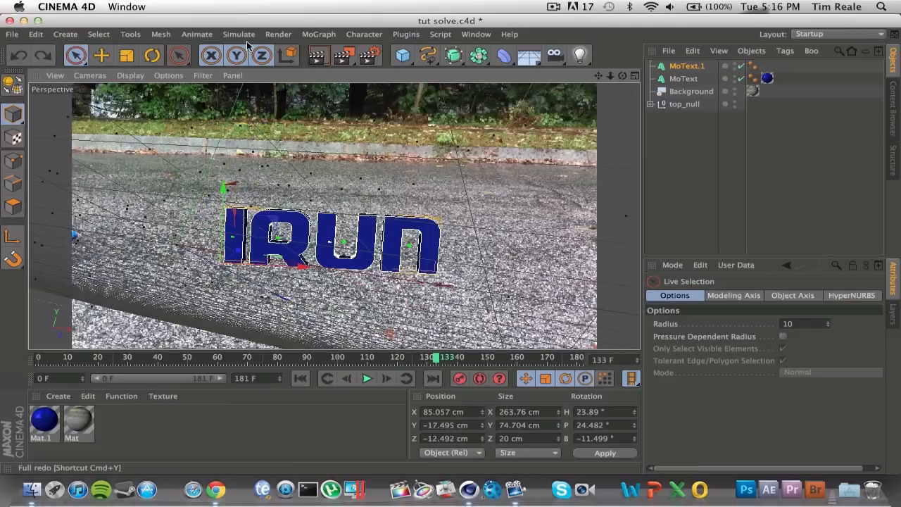
Set the extrusion depth of the original blue iRun text to 40
{"action": "left_click", "coordinate": [766, 188]}
{"action": "left_click", "coordinate": [686, 66]}
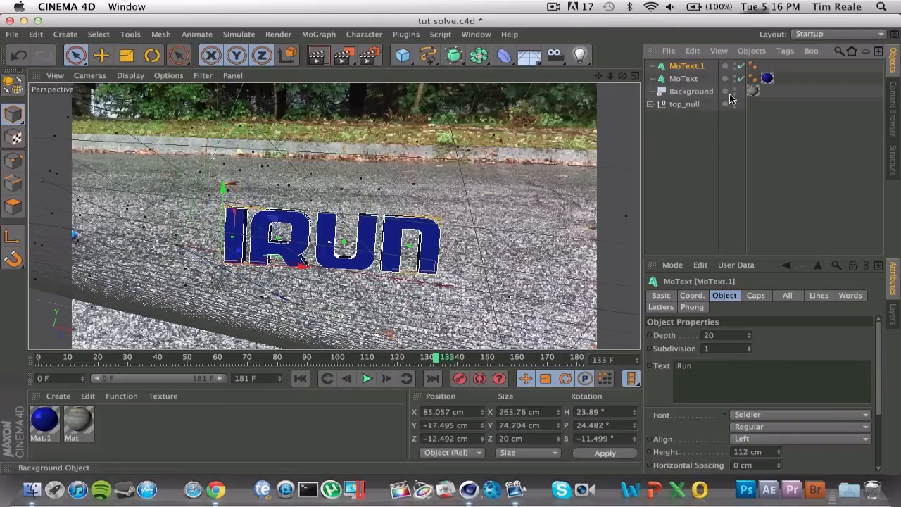
{"action": "left_click", "coordinate": [704, 78]}
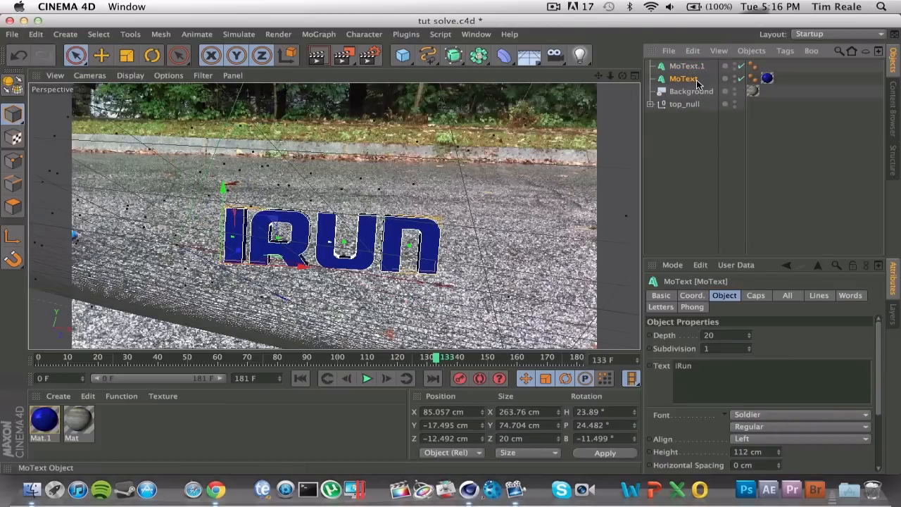
{"action": "left_click", "coordinate": [709, 335]}
{"action": "left_click", "coordinate": [774, 237]}
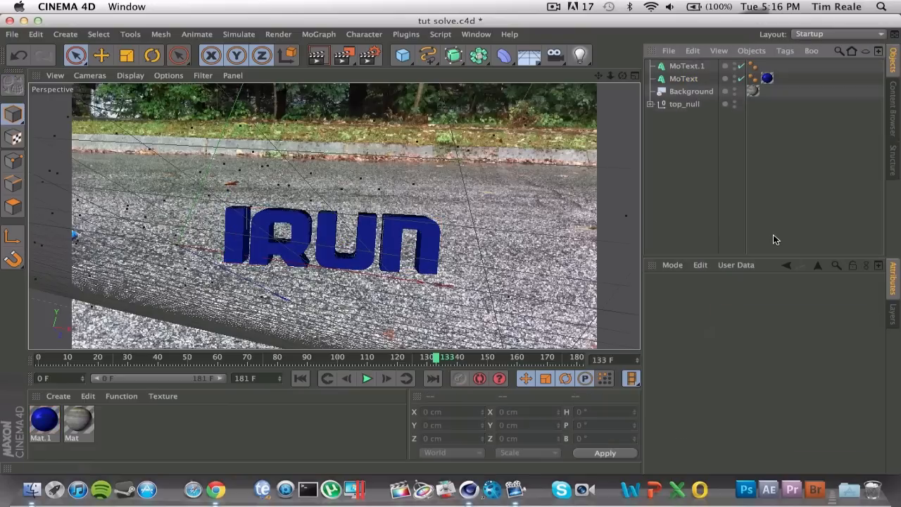
Move the duplicate iRun text along its depth axis to about X 82.4, Y -14.5, Z -6.4 cm
{"action": "left_click_drag", "start_coordinate": [623, 75], "coordinate": [623, 75]}
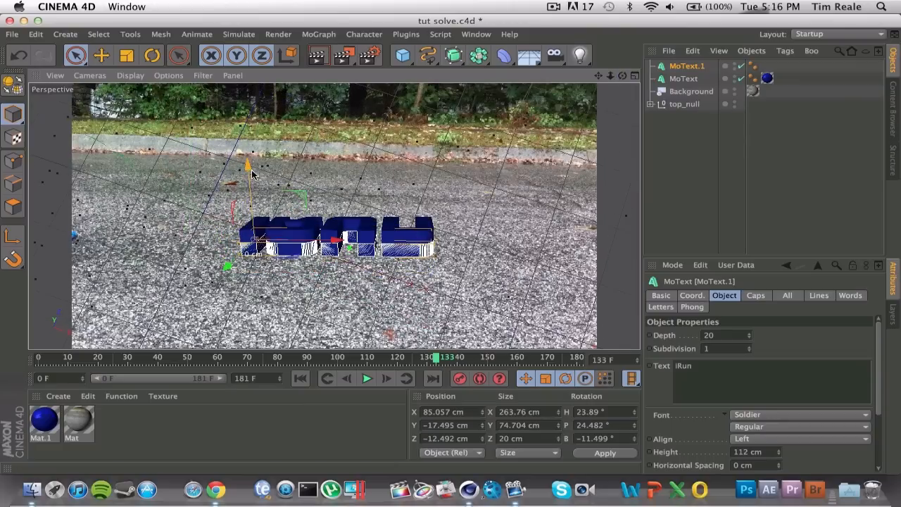
{"action": "left_click_drag", "start_coordinate": [252, 170], "coordinate": [248, 163]}
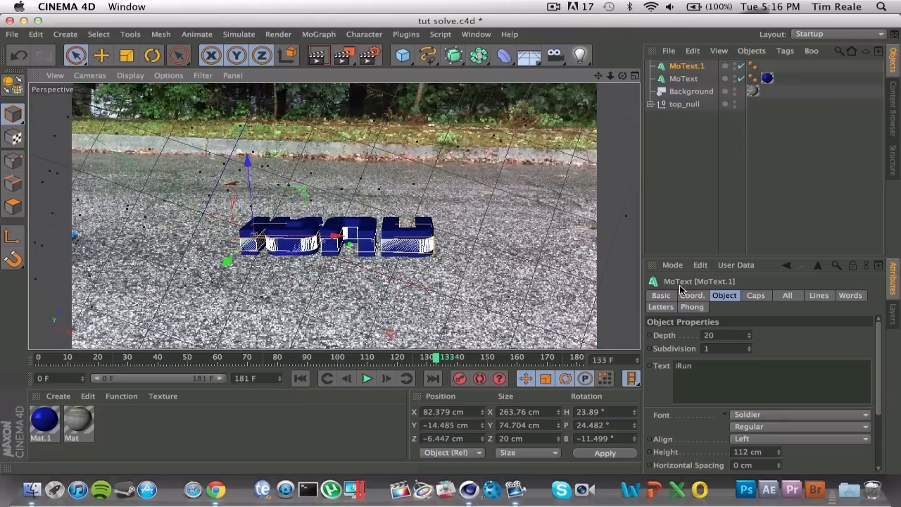
{"action": "left_click", "coordinate": [682, 222]}
{"action": "left_click_drag", "start_coordinate": [623, 75], "coordinate": [623, 75]}
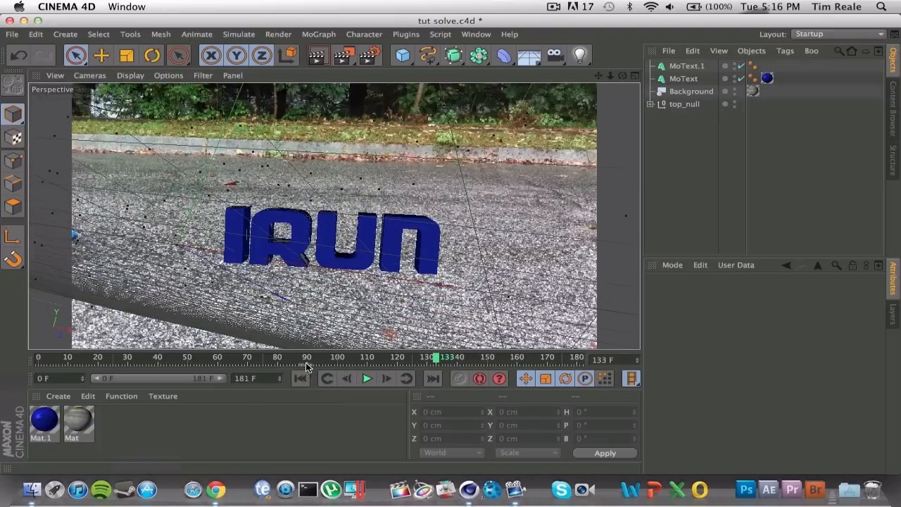
Give the duplicate iRun text Fillet Cap at both its start and its end
{"action": "mouse_move", "coordinate": [336, 359]}
{"action": "left_mouse_down"}
{"action": "mouse_move", "coordinate": [255, 360]}
{"action": "mouse_move", "coordinate": [400, 359]}
{"action": "mouse_move", "coordinate": [327, 362]}
{"action": "left_mouse_up"}
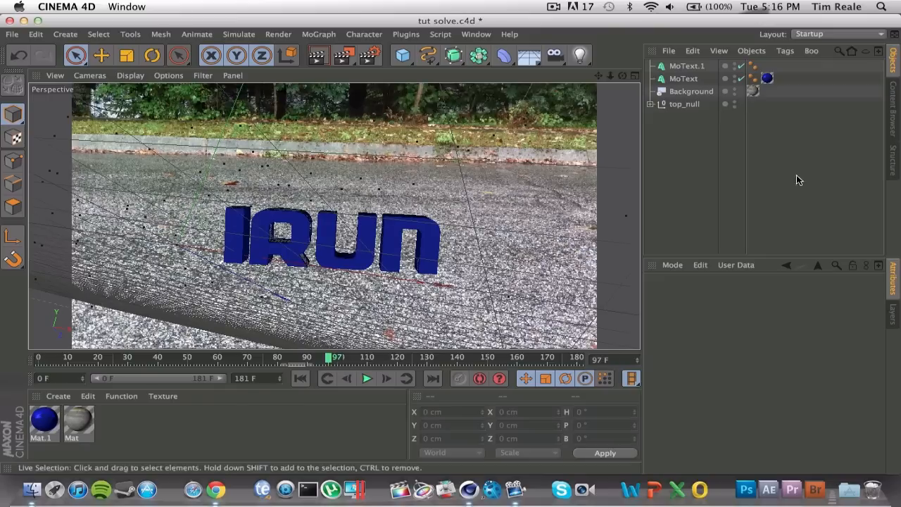
{"action": "left_click", "coordinate": [377, 242]}
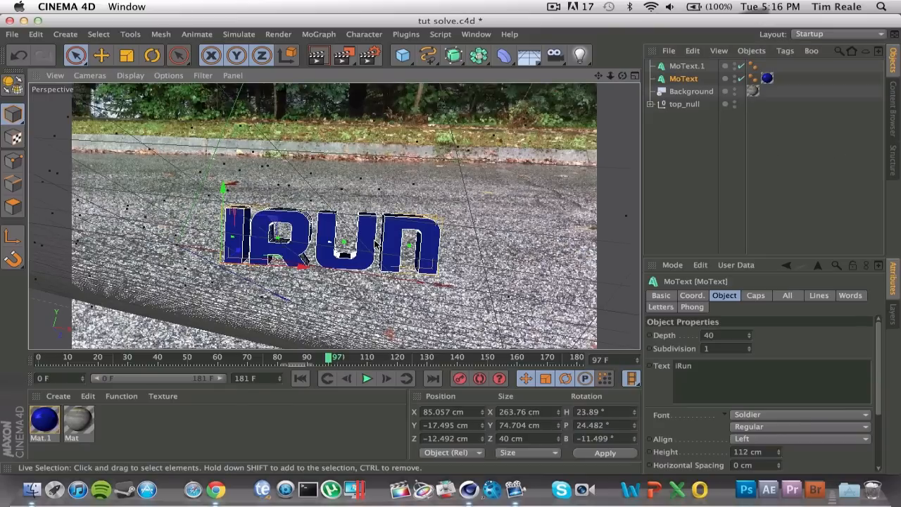
{"action": "left_click", "coordinate": [689, 53]}
{"action": "left_click", "coordinate": [674, 67]}
{"action": "double_click", "coordinate": [674, 67]}
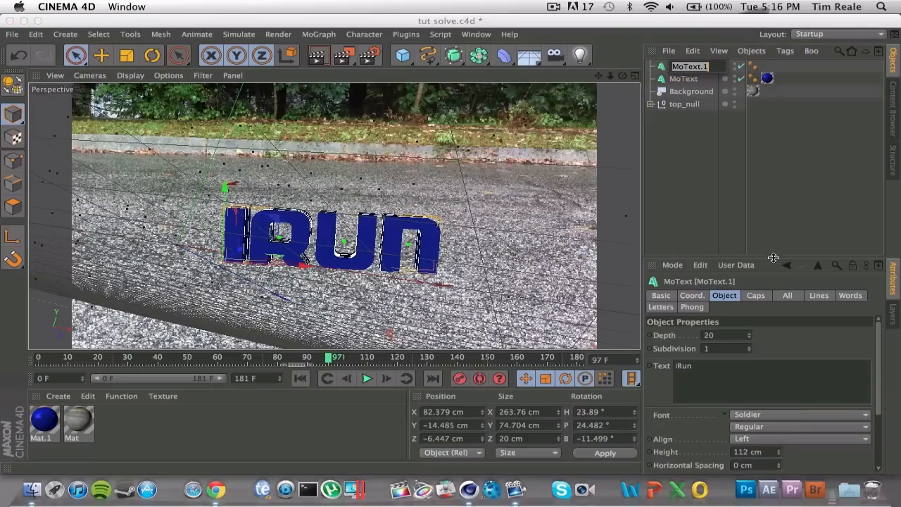
{"action": "left_click", "coordinate": [757, 295]}
{"action": "left_click", "coordinate": [741, 334]}
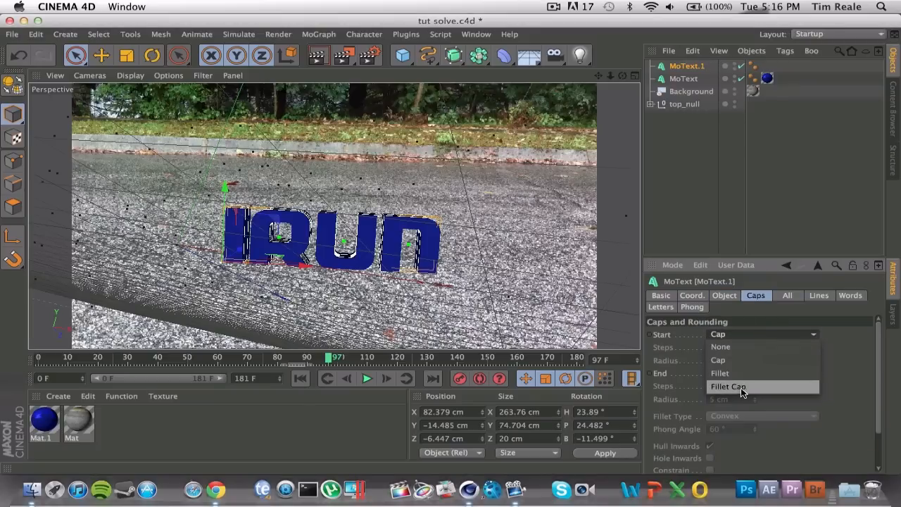
{"action": "left_click", "coordinate": [741, 387]}
{"action": "left_click", "coordinate": [742, 373]}
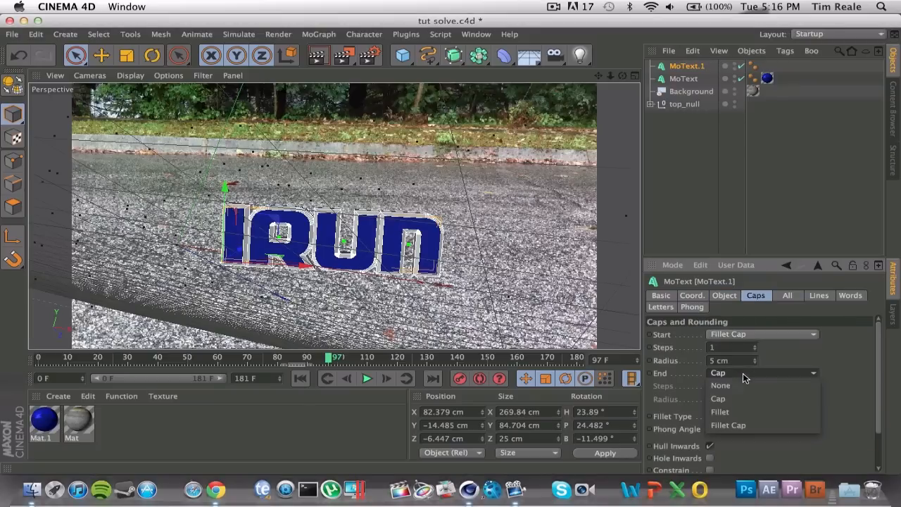
{"action": "left_click", "coordinate": [736, 425]}
Create a new material and turn off its Specular channel
{"action": "left_click", "coordinate": [374, 438]}
{"action": "double_click", "coordinate": [373, 438]}
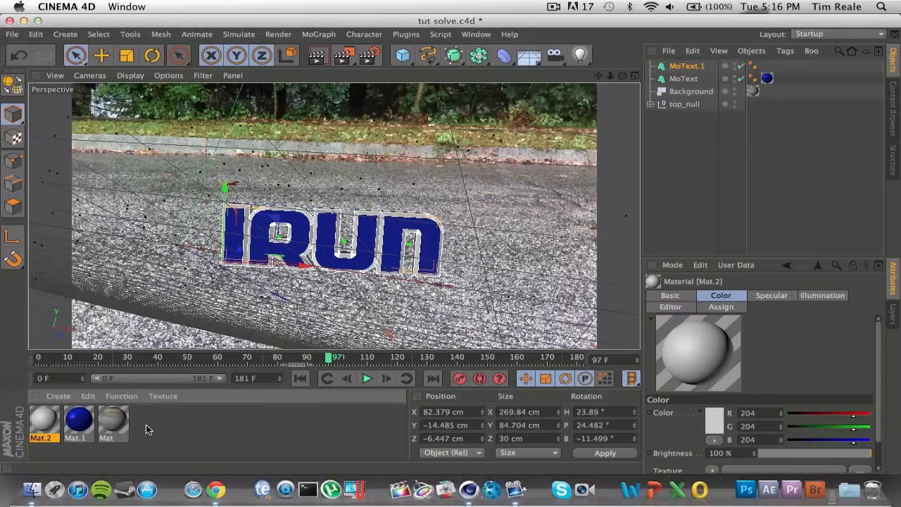
{"action": "double_click", "coordinate": [41, 425]}
{"action": "left_click", "coordinate": [281, 340]}
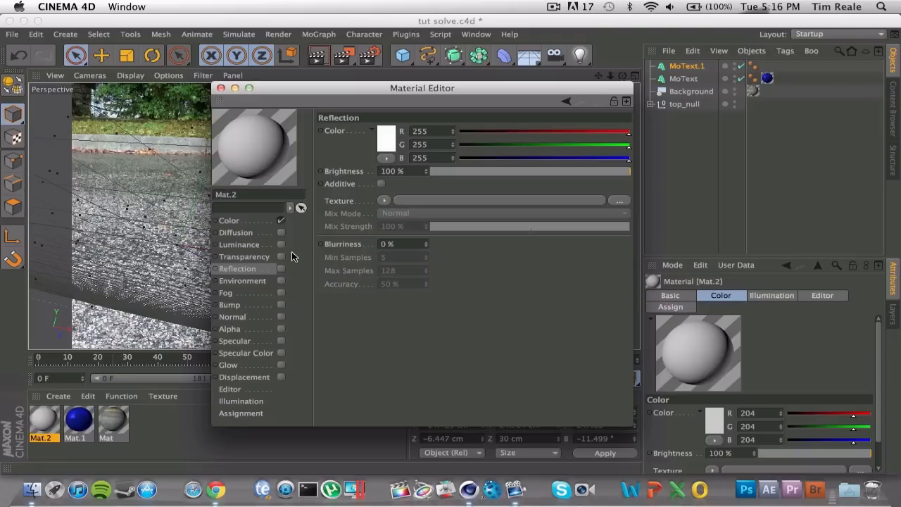
Set the new material's Reflection colour to near-black, R 7, G 0, B 0
{"action": "left_click", "coordinate": [386, 148]}
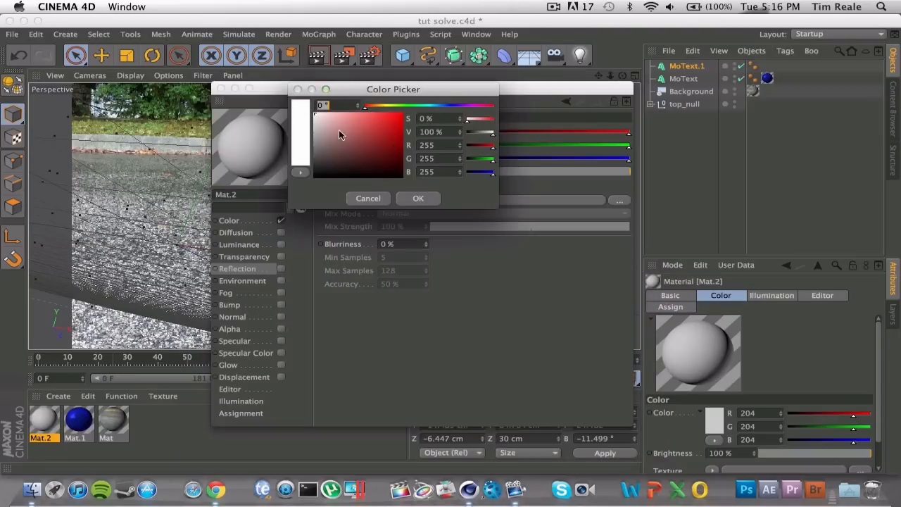
{"action": "left_click", "coordinate": [419, 198]}
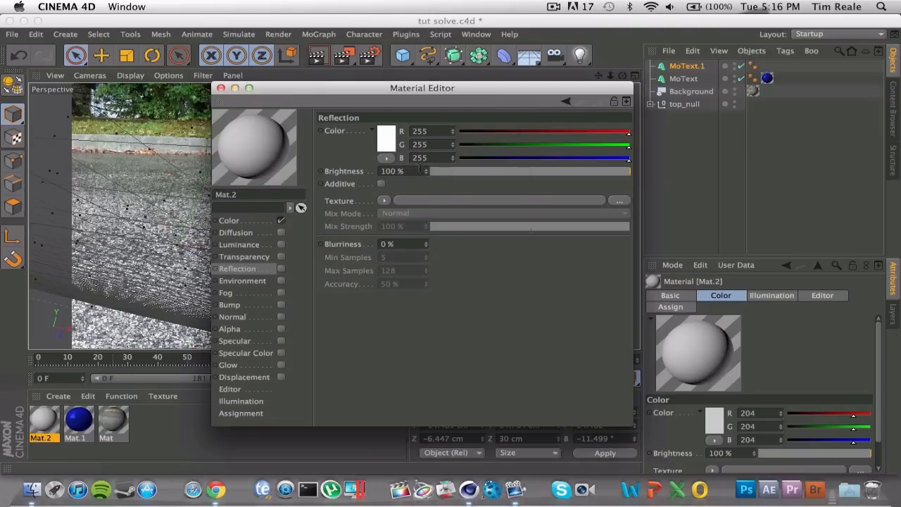
{"action": "left_click", "coordinate": [385, 145]}
{"action": "left_click", "coordinate": [396, 171]}
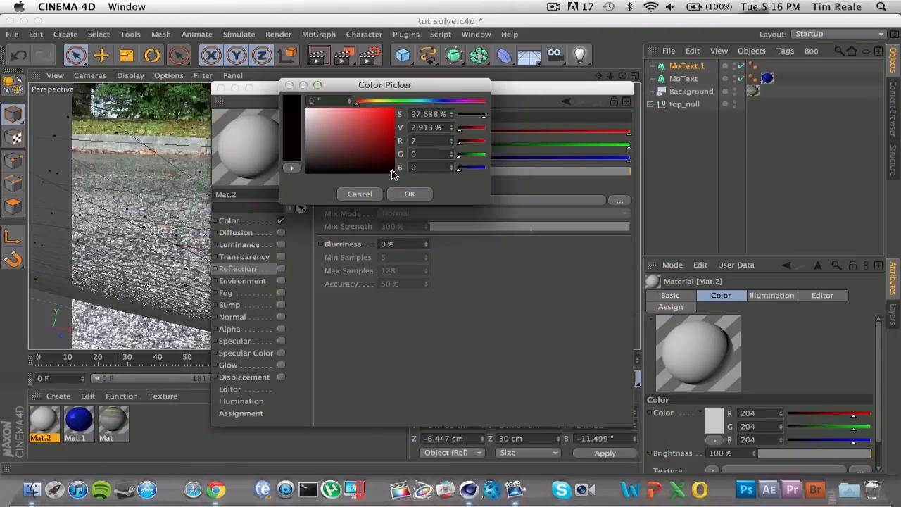
{"action": "left_click", "coordinate": [409, 196]}
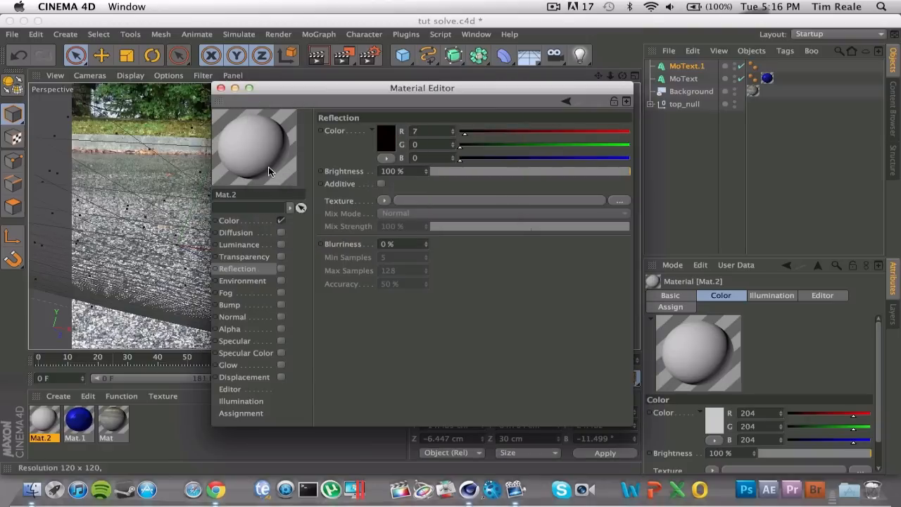
Set the new material's Color channel to near-black, R 7, G 0, B 0
{"action": "left_click", "coordinate": [245, 305]}
{"action": "left_click", "coordinate": [250, 288]}
{"action": "left_click", "coordinate": [253, 317]}
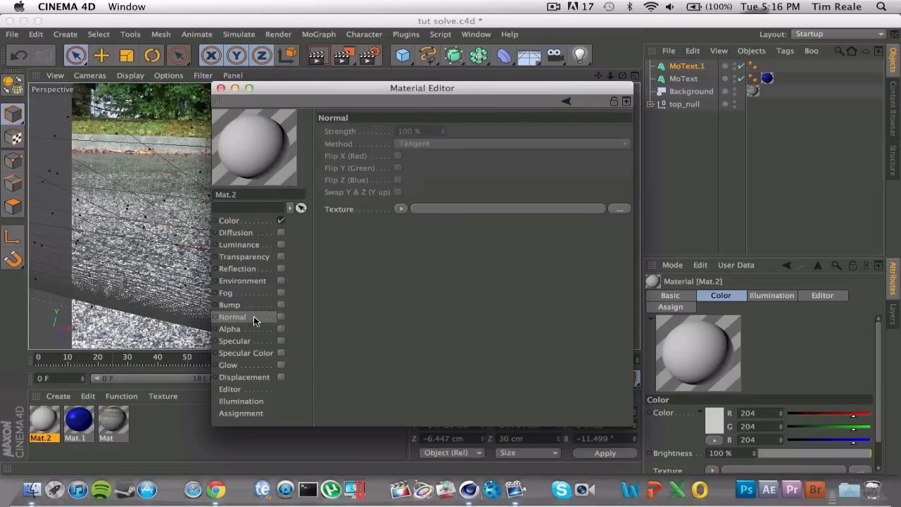
{"action": "left_click", "coordinate": [242, 221]}
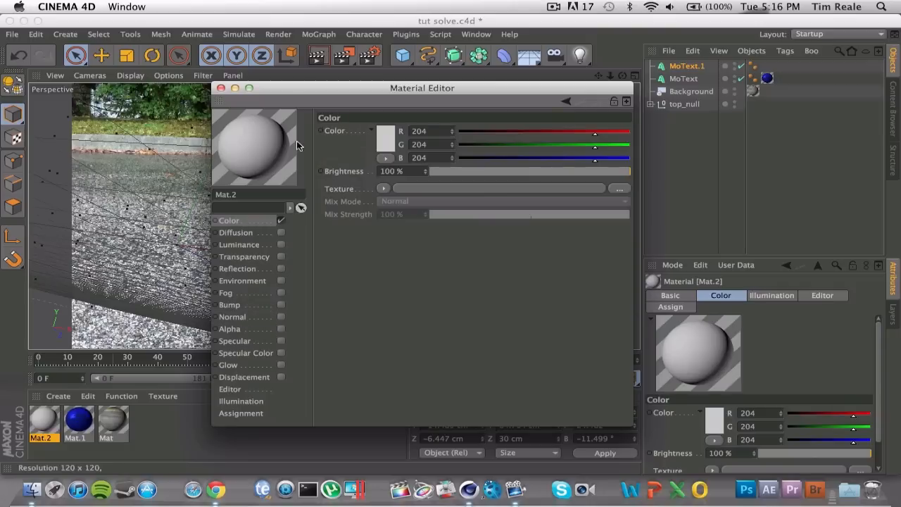
{"action": "left_click", "coordinate": [381, 145]}
{"action": "left_click", "coordinate": [386, 173]}
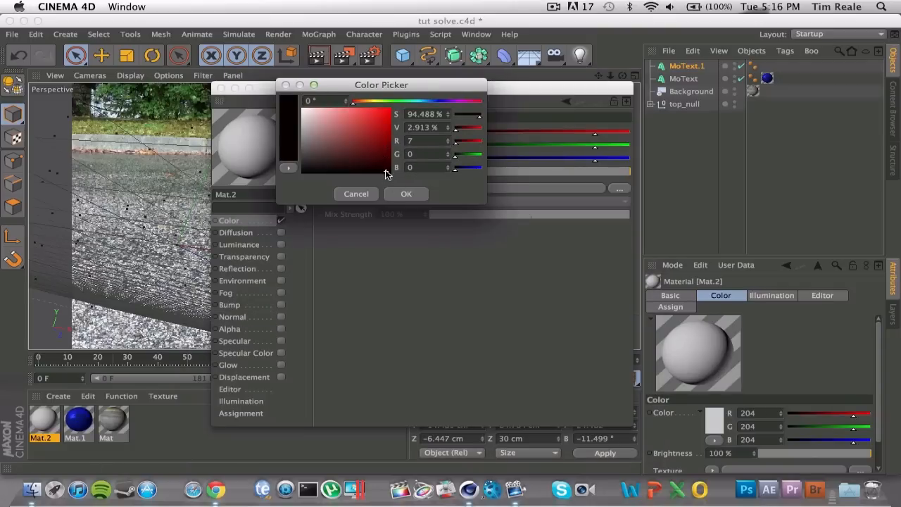
{"action": "left_click", "coordinate": [406, 194]}
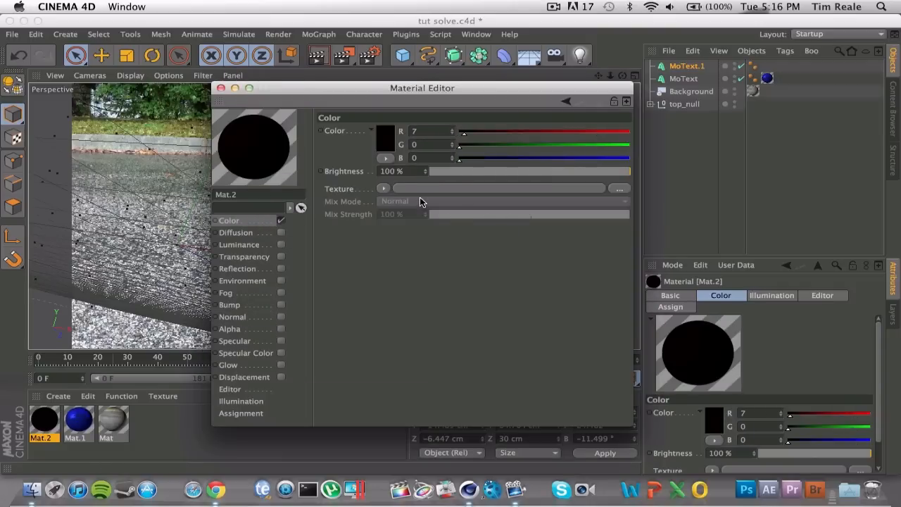
Apply the black material to the duplicate iRun text and render the current view as a test
{"action": "left_click", "coordinate": [220, 88]}
{"action": "left_click_drag", "start_coordinate": [49, 417], "coordinate": [305, 259]}
{"action": "left_click", "coordinate": [691, 190]}
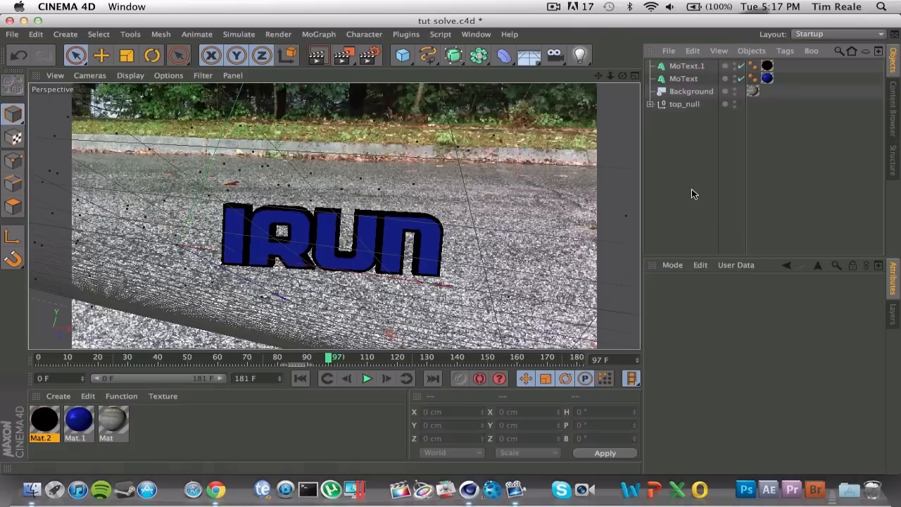
{"action": "left_click", "coordinate": [319, 56]}
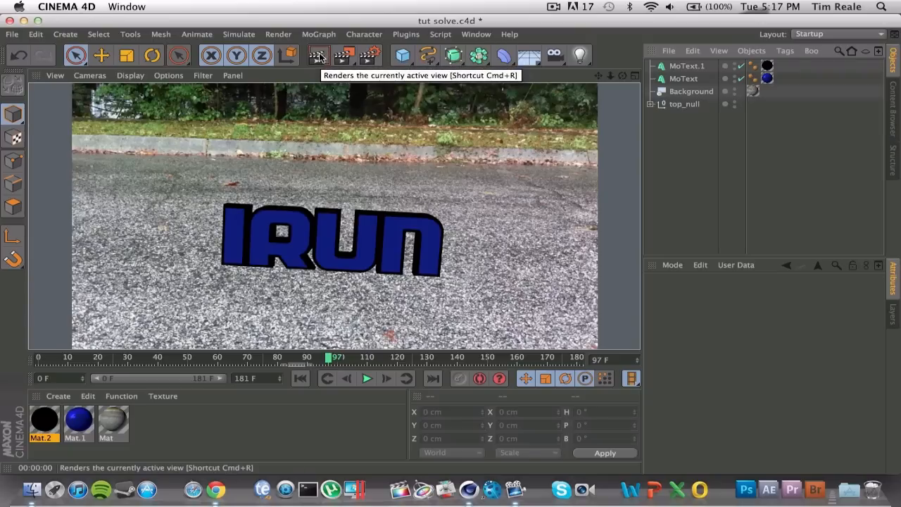
{"action": "left_click", "coordinate": [316, 221]}
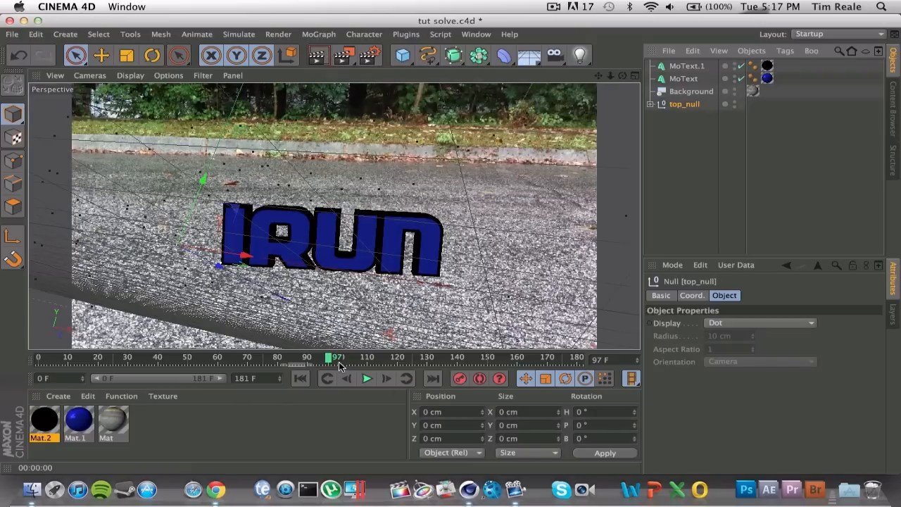
Try moving the blue iRun text alone at frame 130, and undo the move
{"action": "left_click_drag", "start_coordinate": [328, 359], "coordinate": [426, 357]}
{"action": "left_click", "coordinate": [391, 236]}
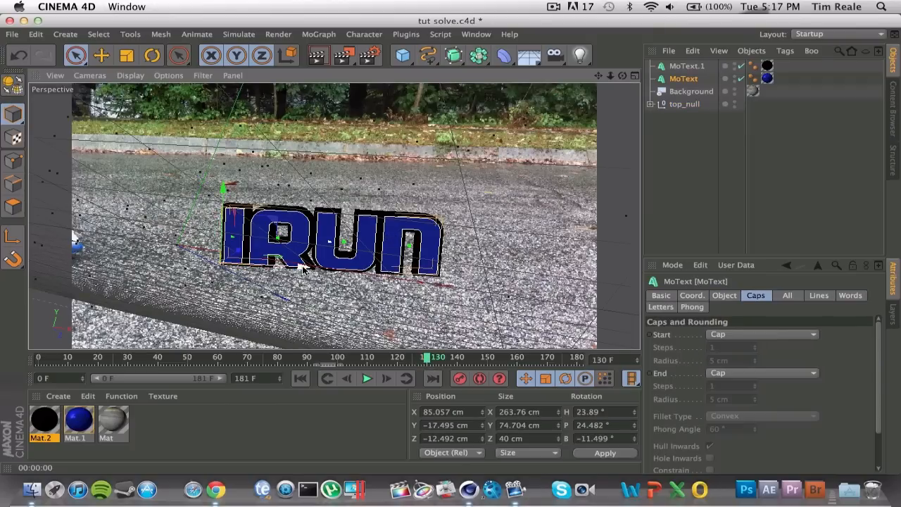
{"action": "left_click_drag", "start_coordinate": [294, 261], "coordinate": [299, 272]}
{"action": "left_click", "coordinate": [35, 34]}
{"action": "left_click", "coordinate": [47, 57]}
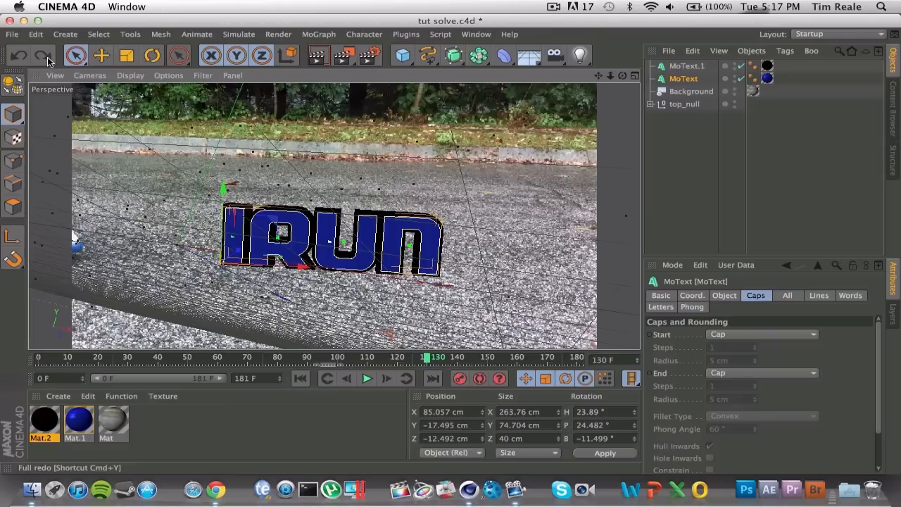
Move both iRun text objects together to about X 64.4, Y -19.8, Z -16.2 cm and rotate their bank to about 347°
{"action": "left_click", "coordinate": [690, 67], "text": "shift"}
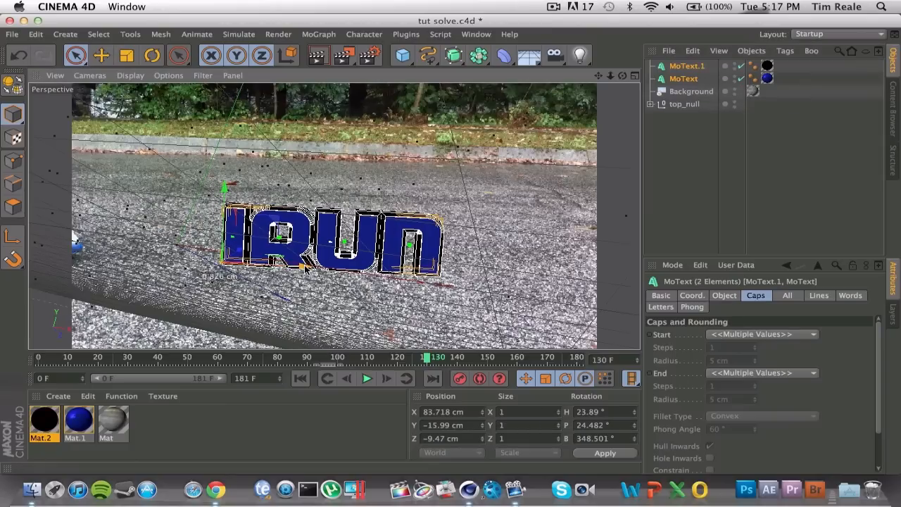
{"action": "left_click_drag", "start_coordinate": [304, 266], "coordinate": [287, 267]}
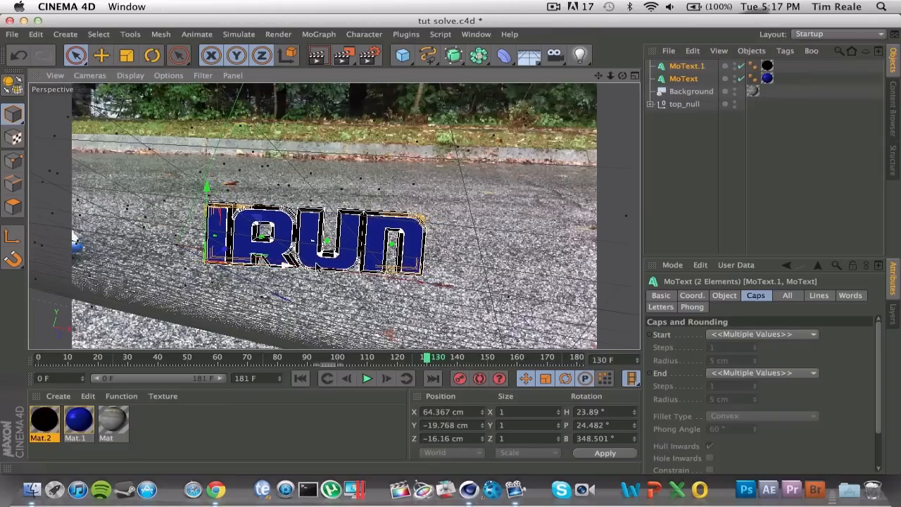
{"action": "key", "text": "r"}
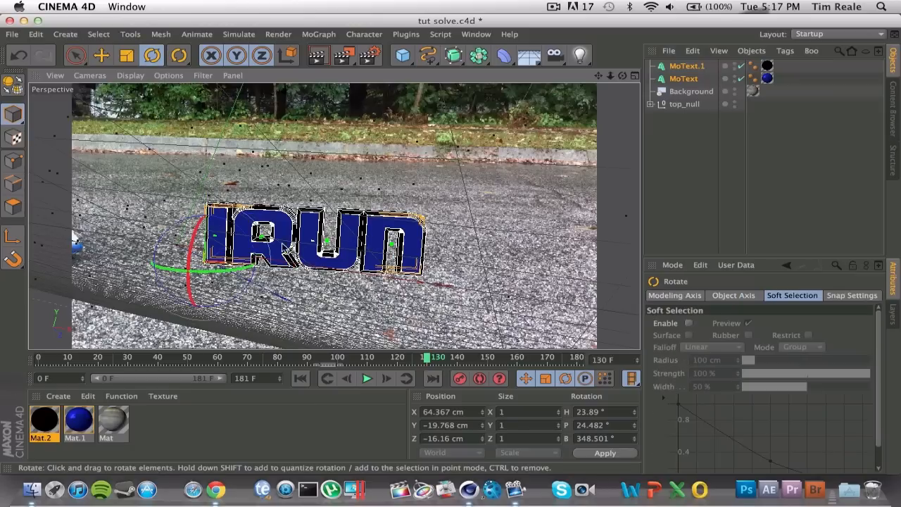
{"action": "left_click_drag", "start_coordinate": [232, 228], "coordinate": [233, 226]}
{"action": "left_click", "coordinate": [181, 444]}
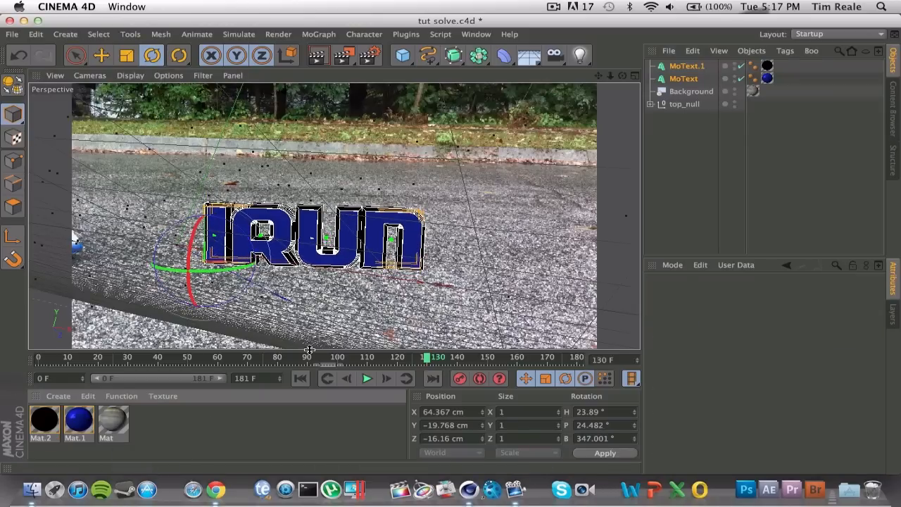
Scrub back and forth through the timeline, ending at frame 142, to examine how the outlined text follows the footage
{"action": "left_click_drag", "start_coordinate": [425, 363], "coordinate": [326, 361]}
{"action": "left_click_drag", "start_coordinate": [387, 365], "coordinate": [462, 362]}
{"action": "left_click", "coordinate": [635, 329]}
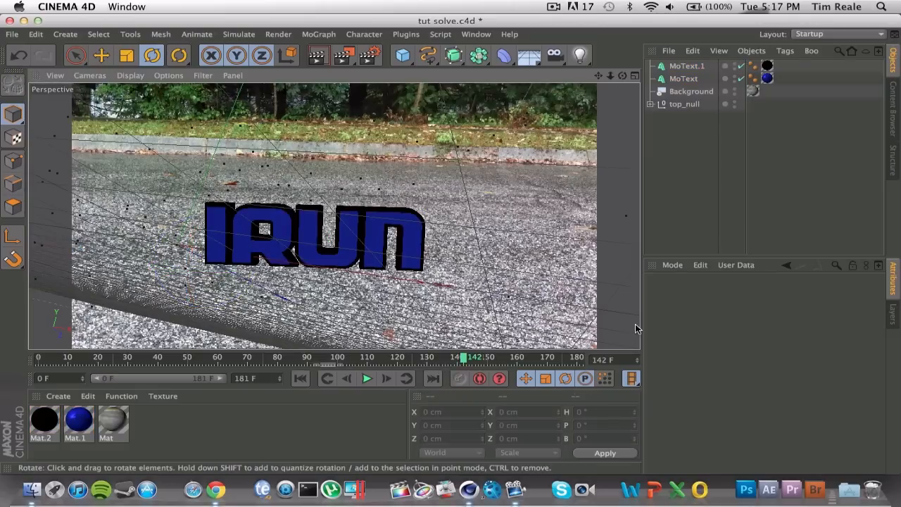
Add a light to the scene and rotate its bank to about 14°
{"action": "left_click", "coordinate": [266, 227]}
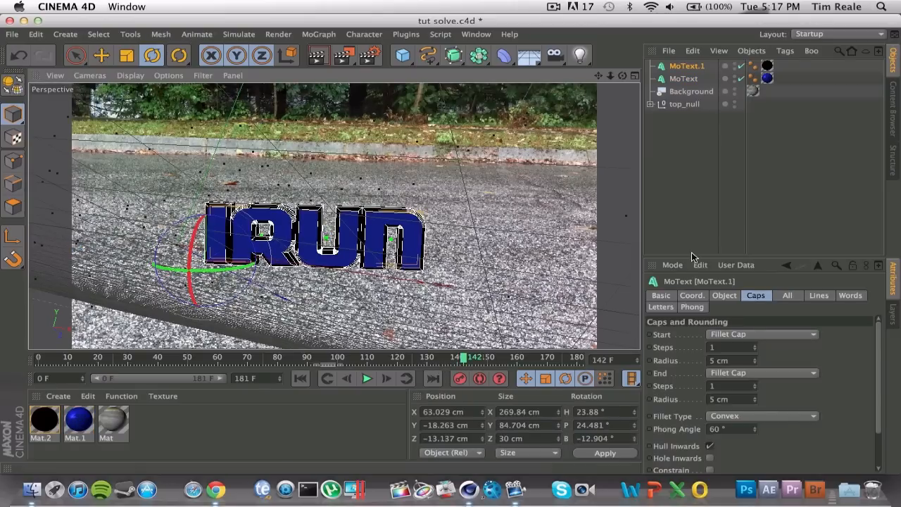
{"action": "left_click", "coordinate": [732, 239]}
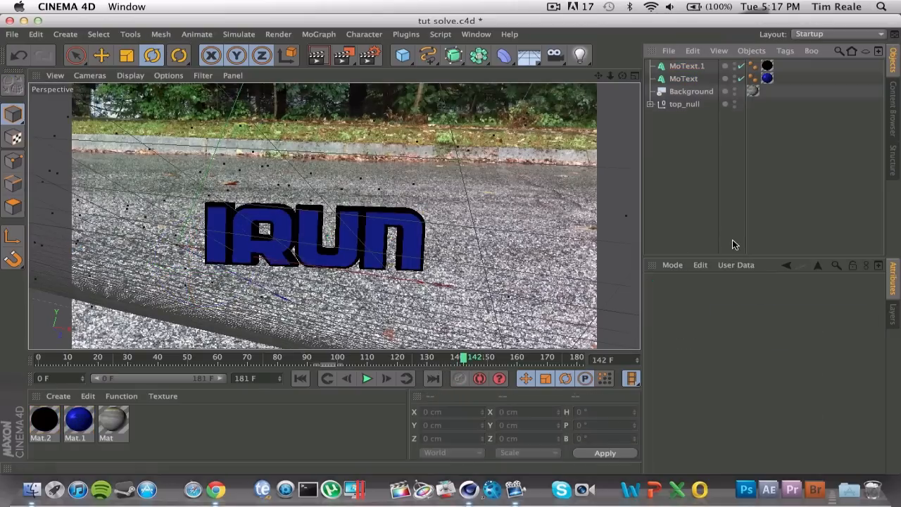
{"action": "left_click", "coordinate": [579, 55]}
{"action": "left_click_drag", "start_coordinate": [221, 229], "coordinate": [183, 250]}
{"action": "left_click", "coordinate": [76, 56]}
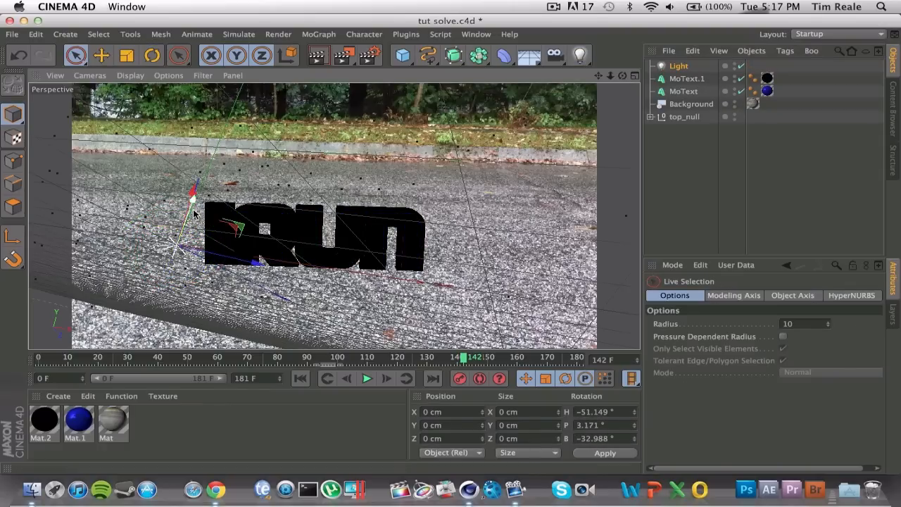
{"action": "left_click", "coordinate": [152, 57]}
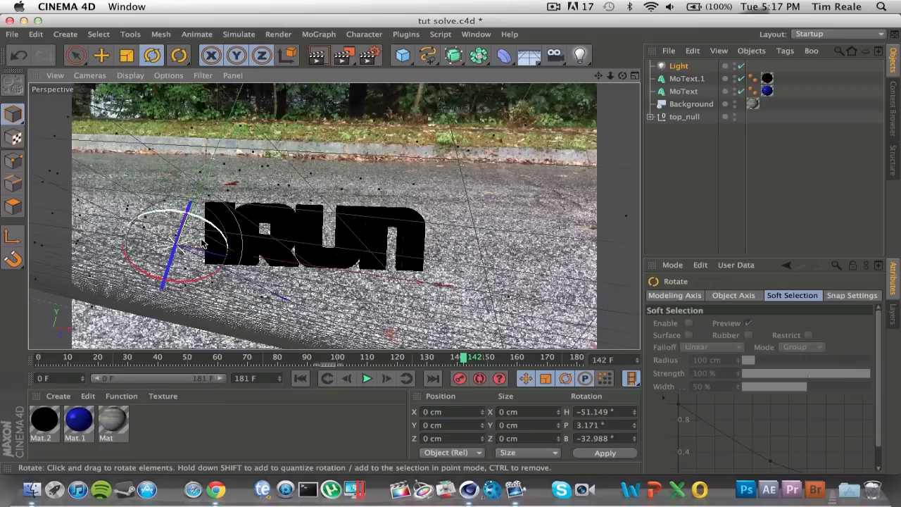
{"action": "left_click_drag", "start_coordinate": [182, 224], "coordinate": [170, 305]}
Move the light to about X 412.7, Y 98.1, Z -146.8 cm and render the view as a test
{"action": "left_click", "coordinate": [78, 56]}
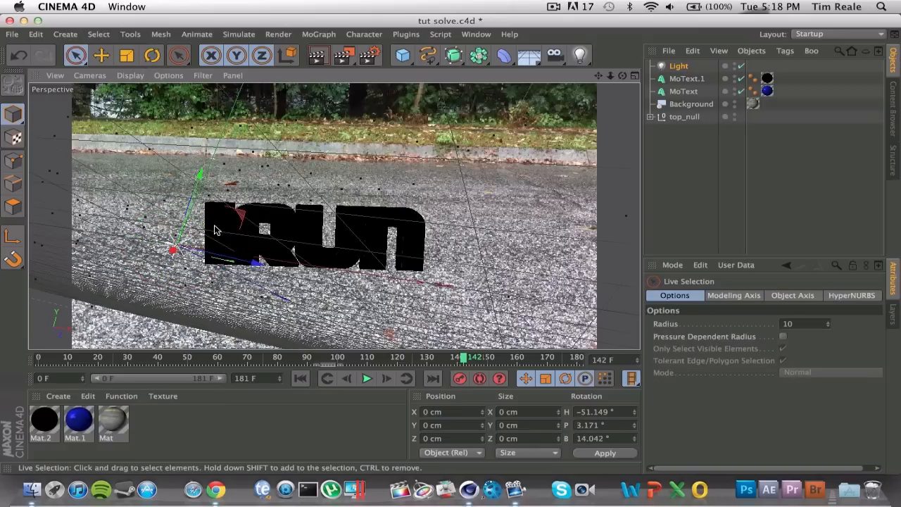
{"action": "left_click_drag", "start_coordinate": [239, 264], "coordinate": [306, 244]}
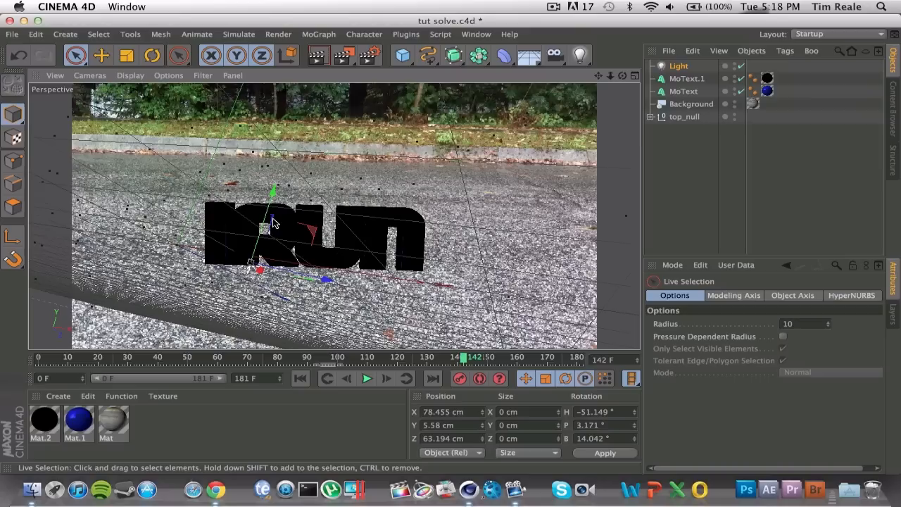
{"action": "left_click_drag", "start_coordinate": [260, 277], "coordinate": [304, 331]}
{"action": "left_click_drag", "start_coordinate": [316, 224], "coordinate": [322, 167]}
{"action": "left_click", "coordinate": [377, 169]}
{"action": "left_click", "coordinate": [339, 167]}
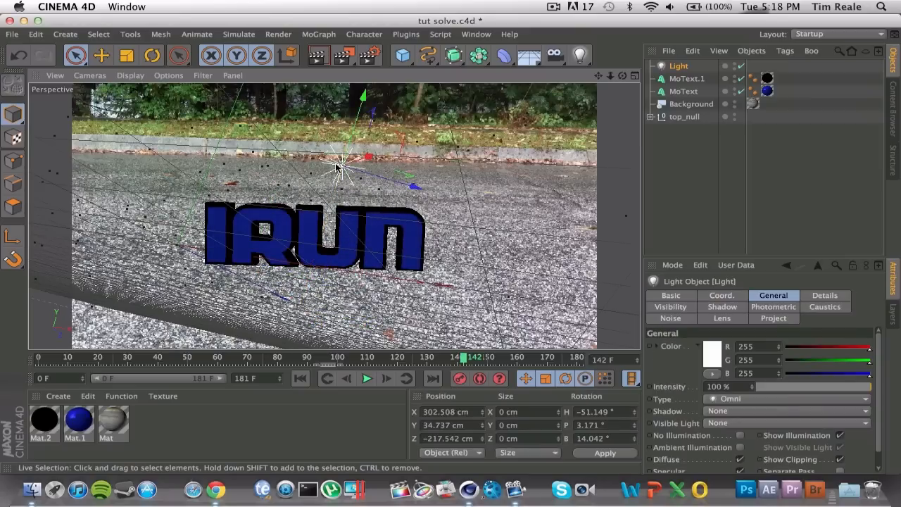
{"action": "left_click_drag", "start_coordinate": [382, 176], "coordinate": [524, 249]}
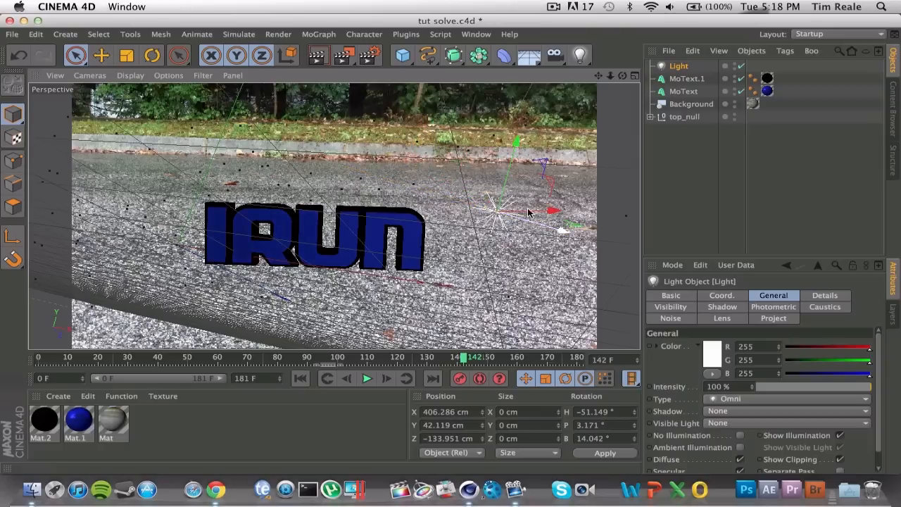
{"action": "left_click_drag", "start_coordinate": [496, 211], "coordinate": [518, 149]}
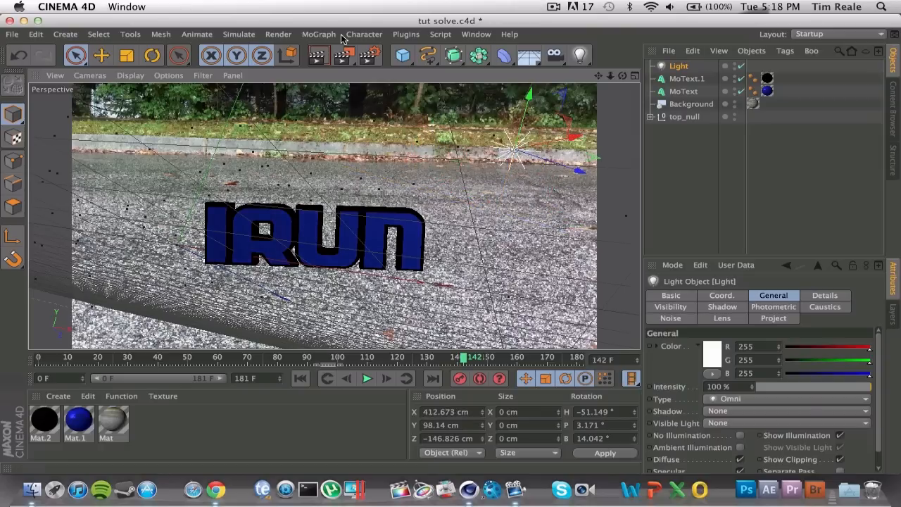
{"action": "left_click", "coordinate": [319, 53]}
{"action": "left_click", "coordinate": [353, 182]}
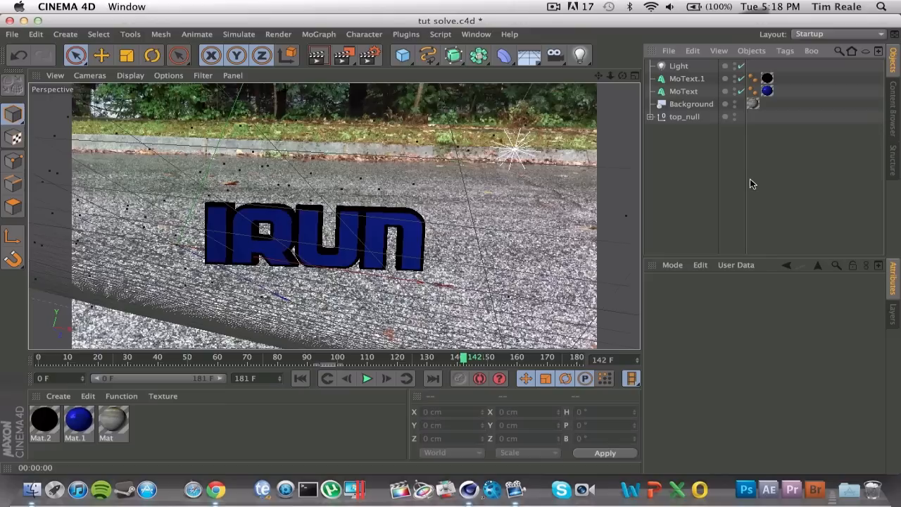
Recolour the front iRun text's material Mat.1 to dark green with R 16, G 63, B 0
{"action": "left_click", "coordinate": [353, 243]}
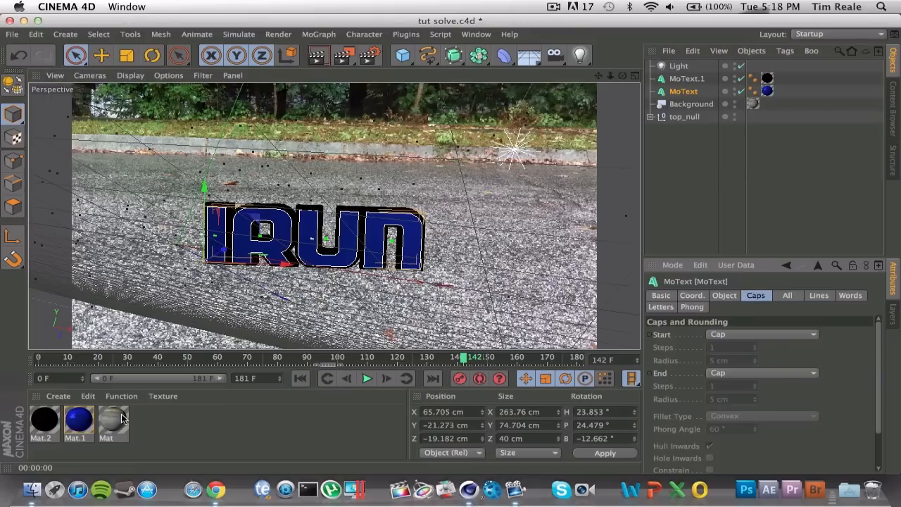
{"action": "left_click", "coordinate": [766, 90]}
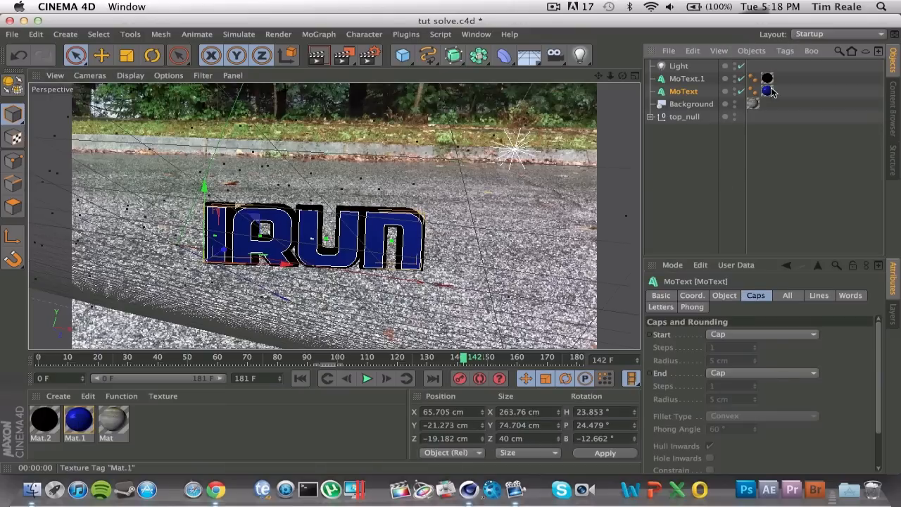
{"action": "left_click", "coordinate": [844, 325]}
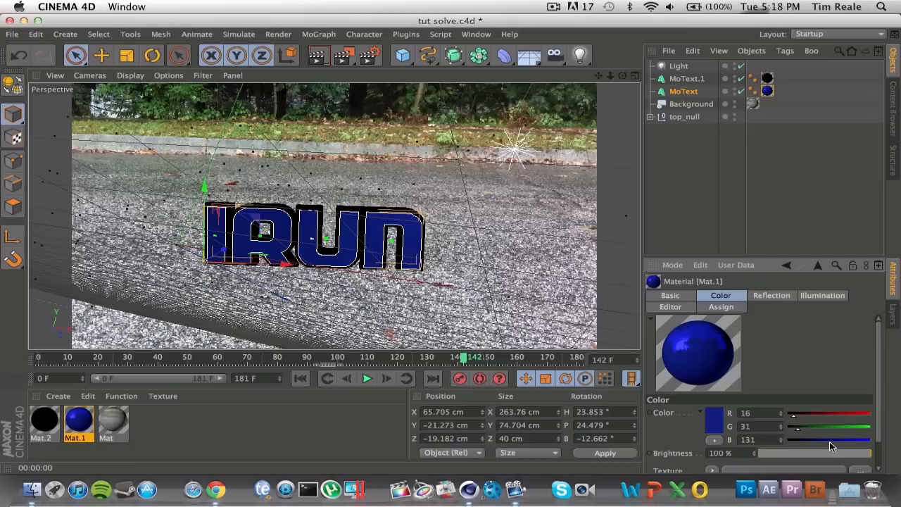
{"action": "left_click_drag", "start_coordinate": [830, 446], "coordinate": [787, 442]}
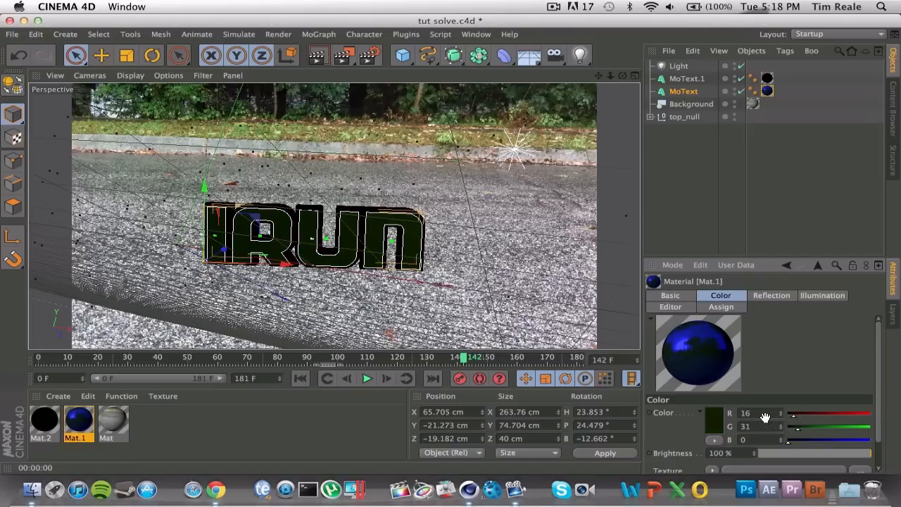
{"action": "mouse_move", "coordinate": [798, 428]}
{"action": "left_mouse_down"}
{"action": "mouse_move", "coordinate": [840, 427]}
{"action": "mouse_move", "coordinate": [808, 426]}
{"action": "left_mouse_up"}
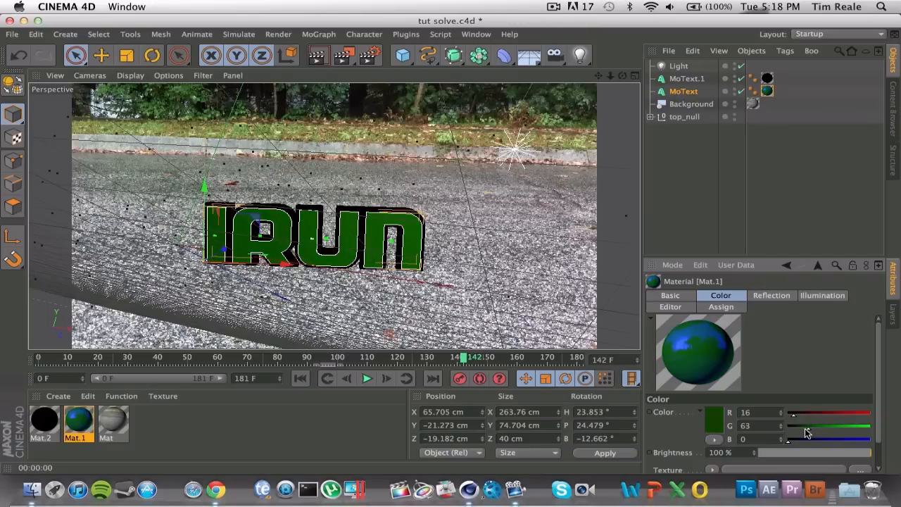
{"action": "left_click", "coordinate": [739, 226]}
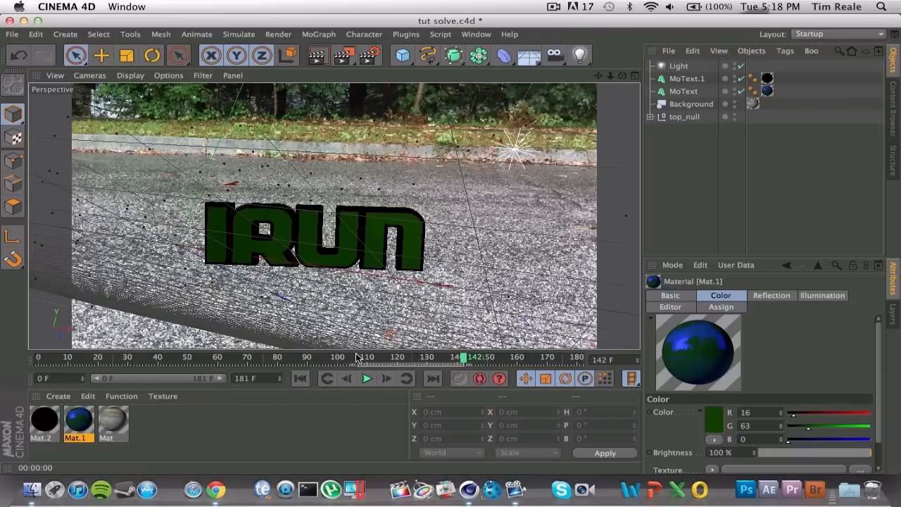
Render the view at frames 117 and 109 to check the green text against the footage
{"action": "mouse_move", "coordinate": [385, 357]}
{"action": "left_mouse_down"}
{"action": "mouse_move", "coordinate": [280, 359]}
{"action": "mouse_move", "coordinate": [431, 361]}
{"action": "mouse_move", "coordinate": [355, 362]}
{"action": "mouse_move", "coordinate": [388, 362]}
{"action": "left_mouse_up"}
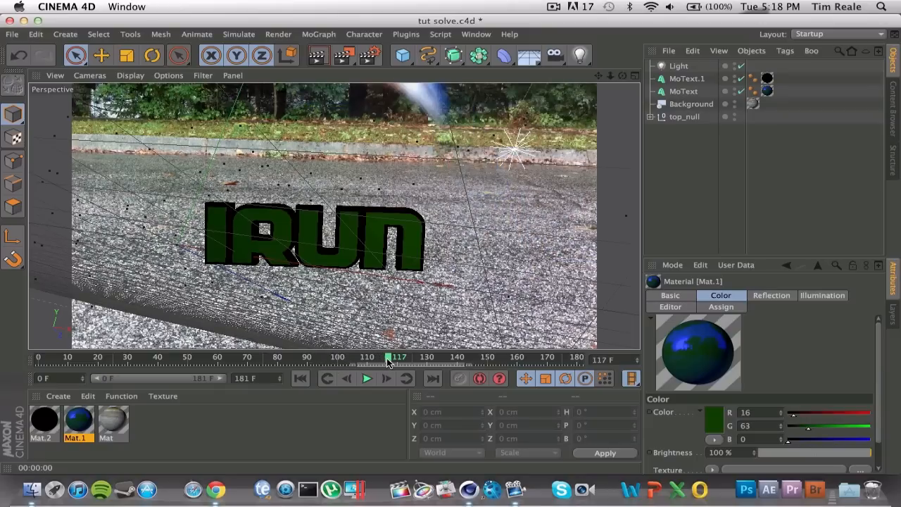
{"action": "left_click", "coordinate": [317, 59]}
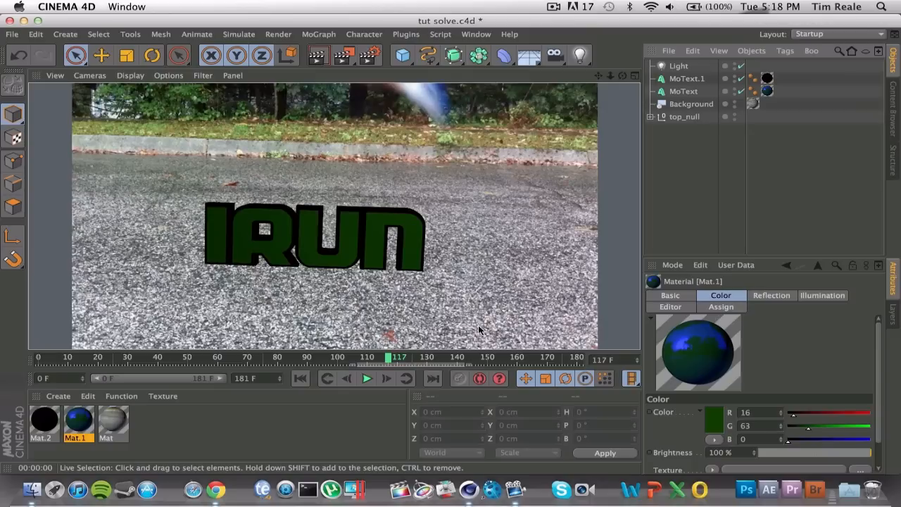
{"action": "left_click", "coordinate": [390, 362]}
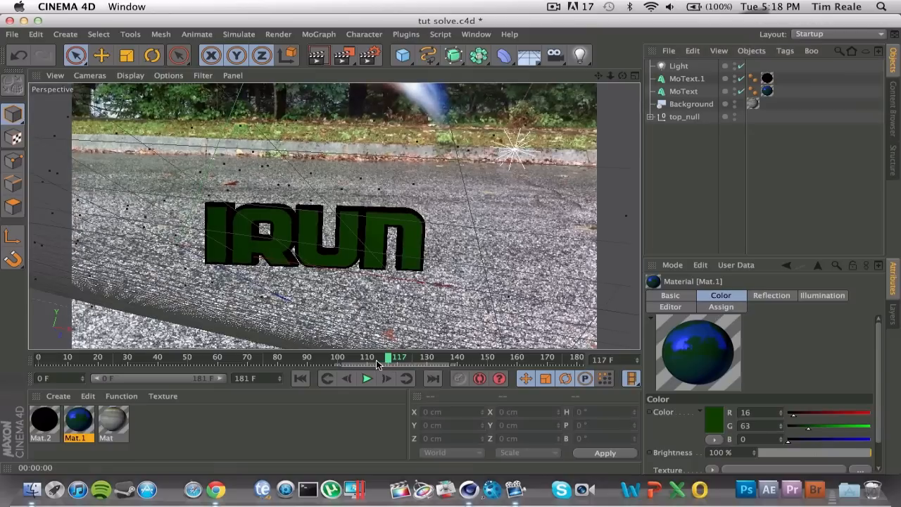
{"action": "left_click_drag", "start_coordinate": [386, 360], "coordinate": [365, 363]}
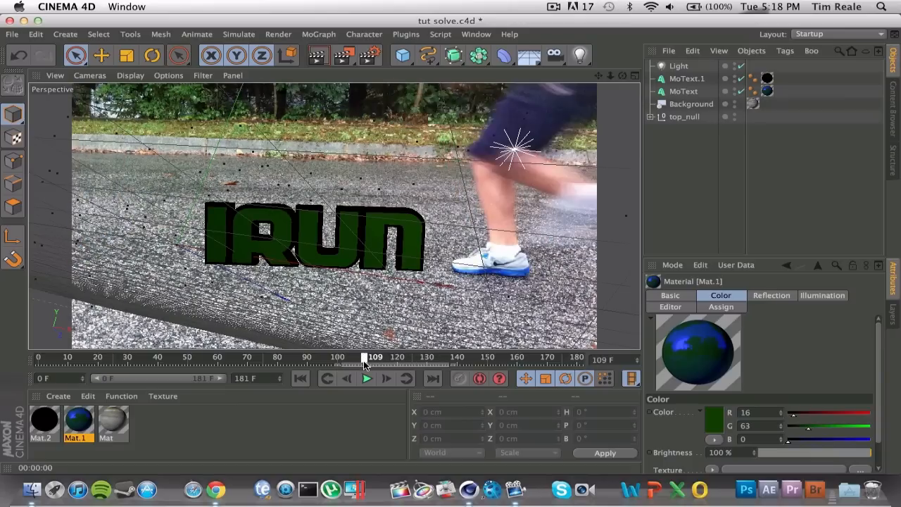
{"action": "left_click", "coordinate": [320, 58]}
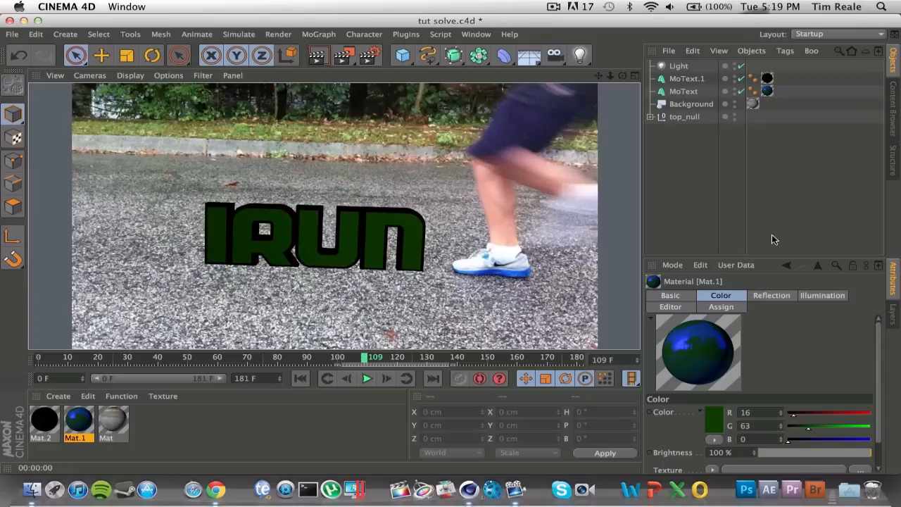
{"action": "left_click", "coordinate": [733, 238]}
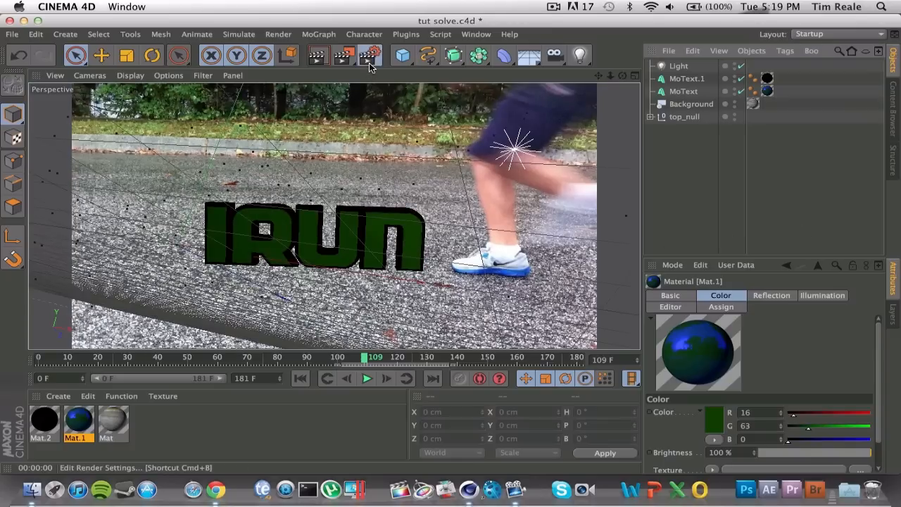
Set the render output's film aspect to 35mm (1.85:1) and its frame range to All Frames
{"action": "left_click", "coordinate": [369, 62]}
{"action": "left_click", "coordinate": [319, 155]}
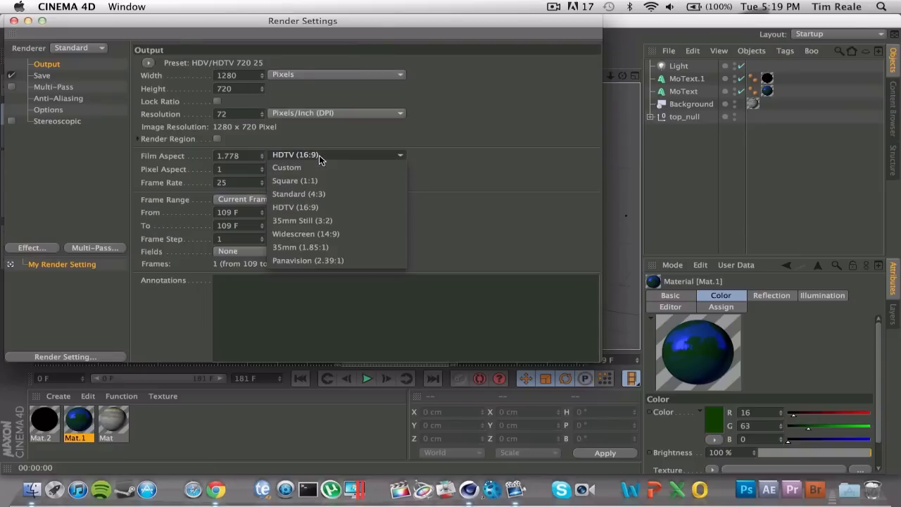
{"action": "left_click", "coordinate": [334, 248]}
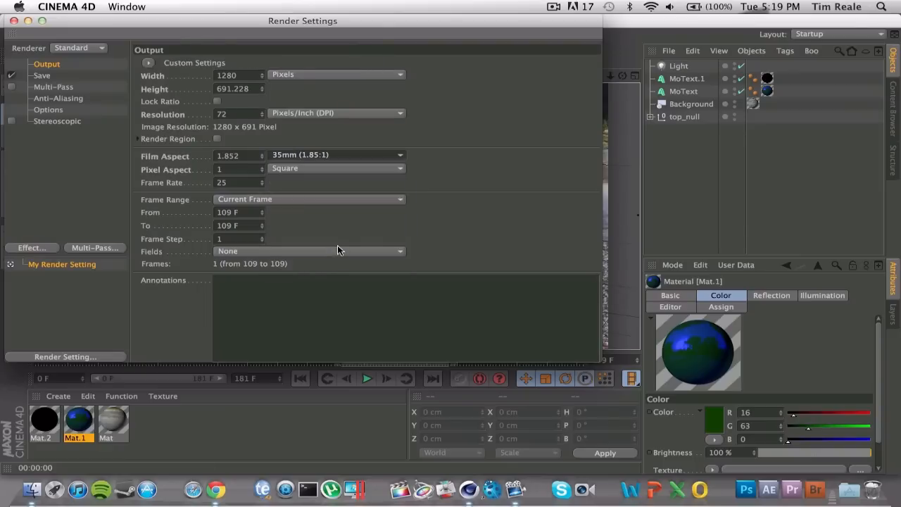
{"action": "left_click", "coordinate": [291, 200]}
{"action": "left_click", "coordinate": [285, 237]}
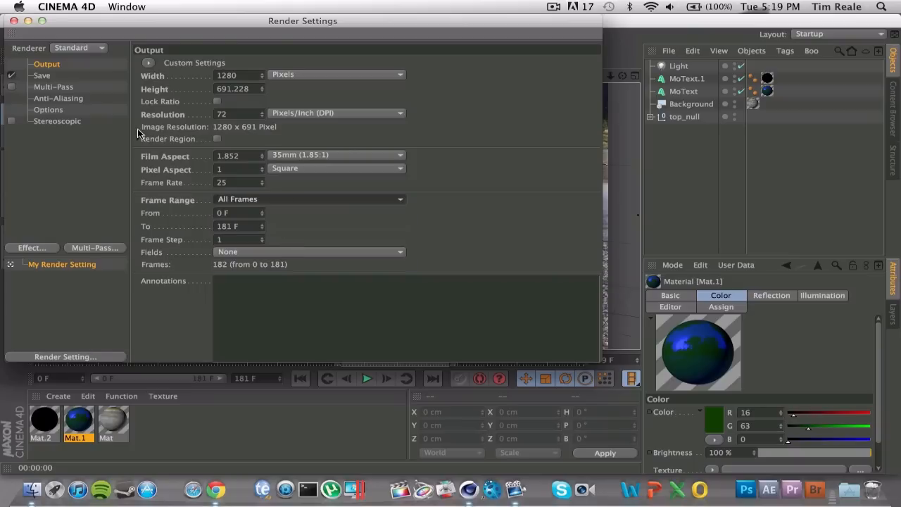
Set the render's save file name to "tut done render" and its format to QuickTime Movie
{"action": "left_click", "coordinate": [42, 75]}
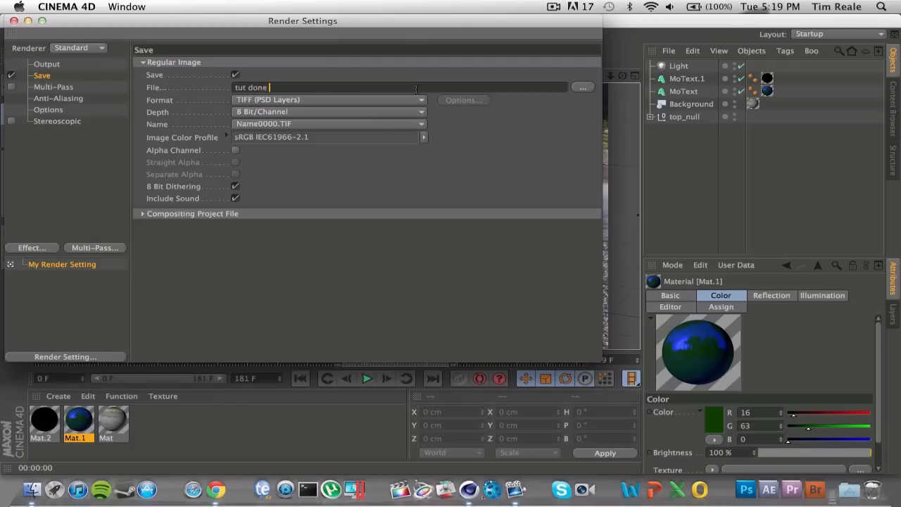
{"action": "left_click", "coordinate": [342, 110]}
{"action": "left_click", "coordinate": [331, 99]}
{"action": "left_click", "coordinate": [331, 99]}
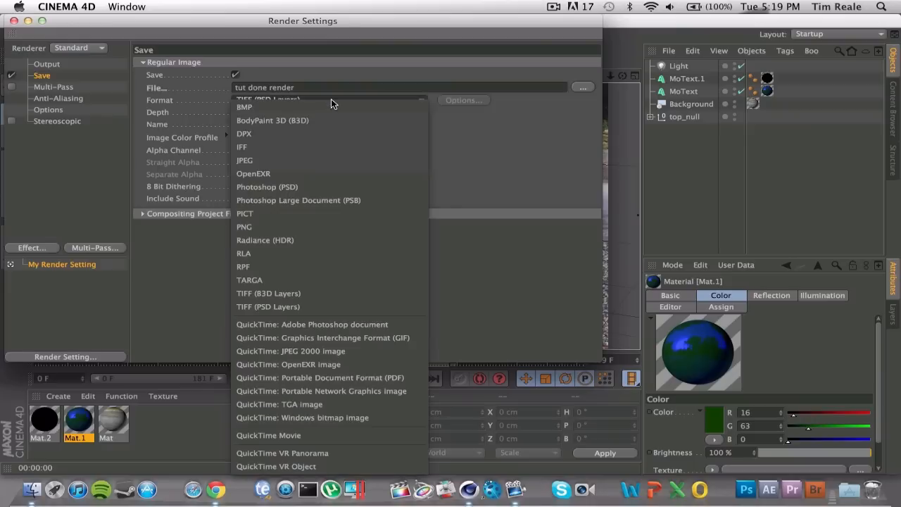
{"action": "left_click", "coordinate": [314, 433]}
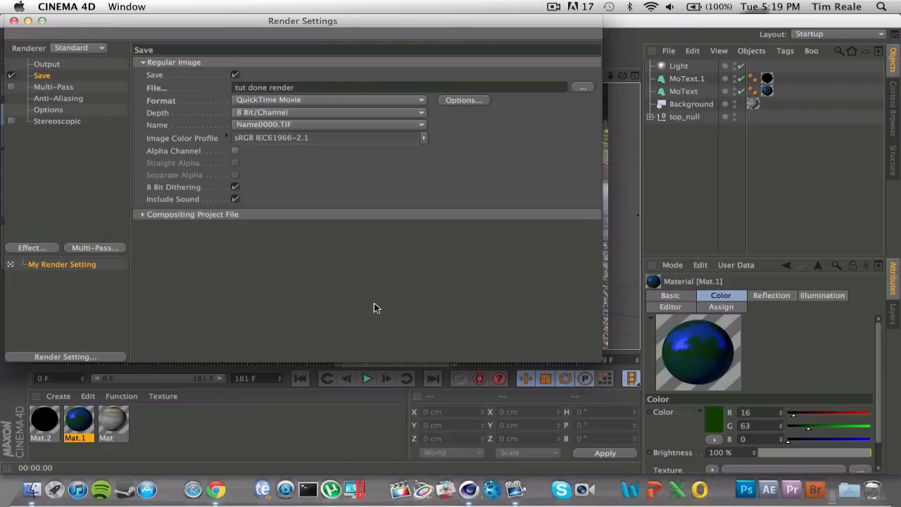
Look through the Options, Stereoscopic and Multi-Pass render settings, and close the render settings
{"action": "left_click", "coordinate": [49, 112]}
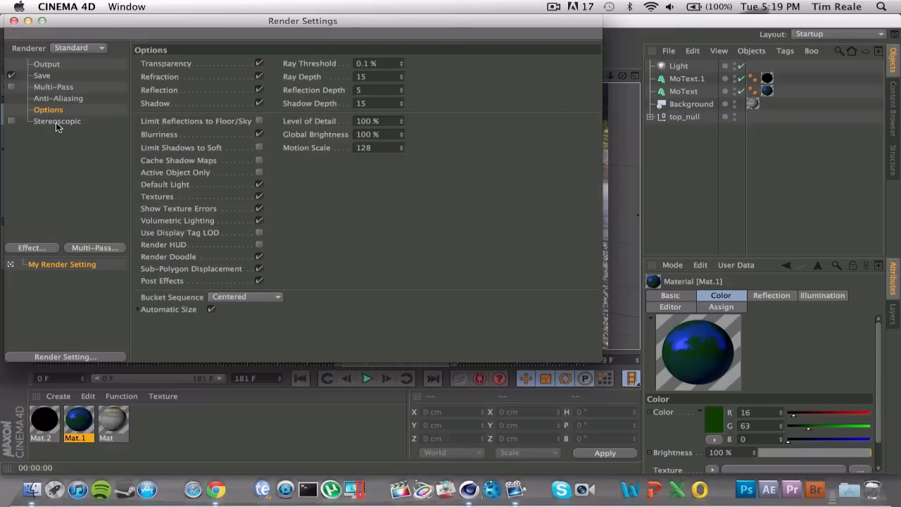
{"action": "left_click", "coordinate": [55, 122]}
{"action": "left_click", "coordinate": [62, 97]}
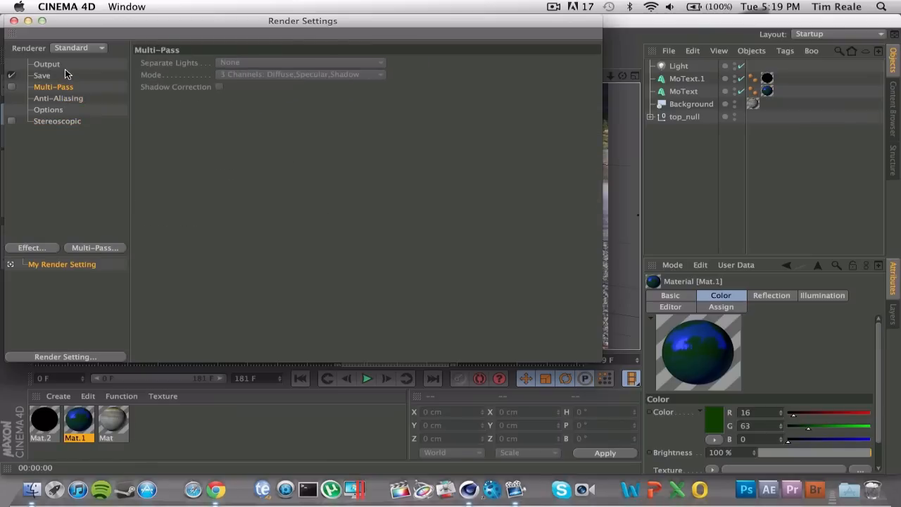
{"action": "left_click", "coordinate": [65, 75]}
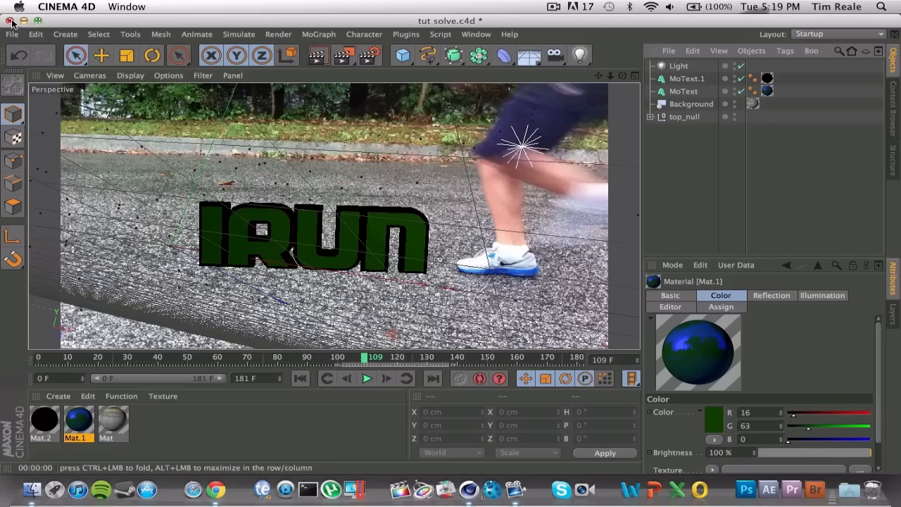
{"action": "left_click", "coordinate": [13, 20]}
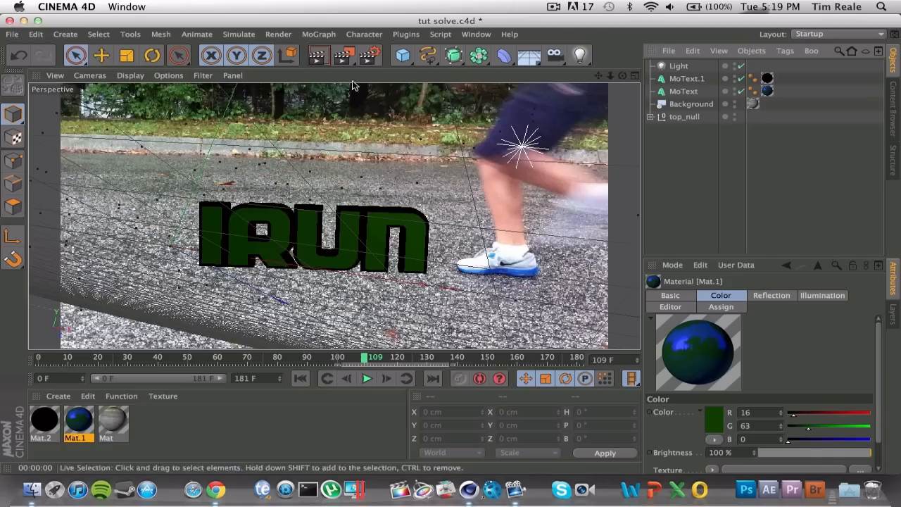
Render all frames to the Picture Viewer and bring the iRun text into view
{"action": "left_click", "coordinate": [342, 55]}
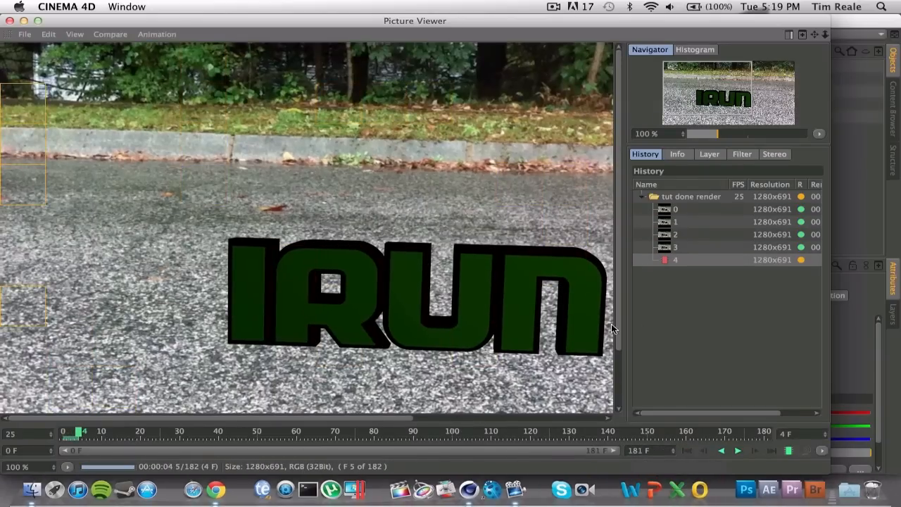
{"action": "left_click_drag", "start_coordinate": [618, 331], "coordinate": [618, 368]}
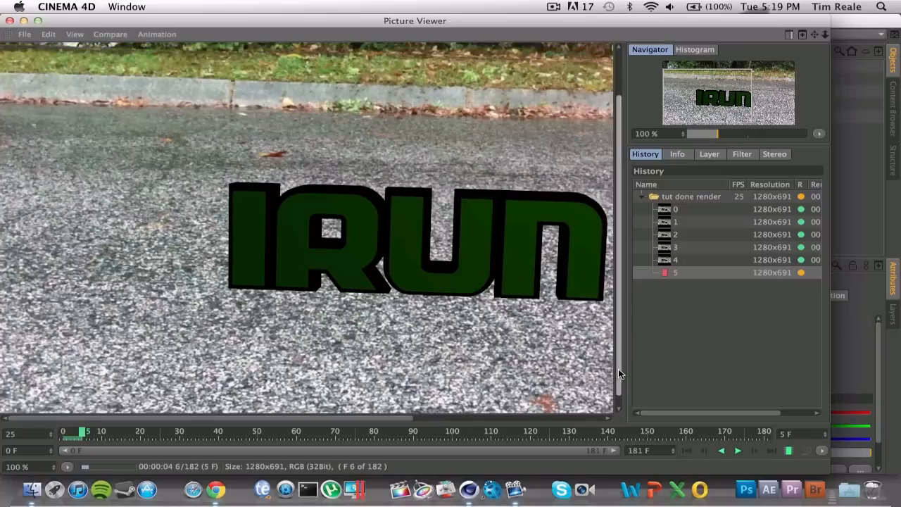
{"action": "left_click_drag", "start_coordinate": [395, 419], "coordinate": [462, 416]}
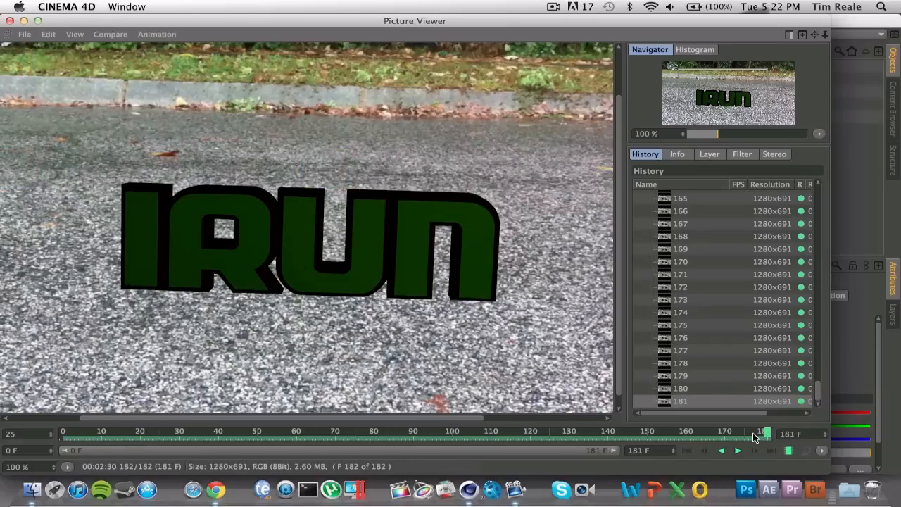
Minimise the Picture Viewer and main Cinema 4D windows, and open tut done render.mov from the desktop in QuickTime Player
{"action": "left_click", "coordinate": [23, 20]}
{"action": "left_click", "coordinate": [23, 20]}
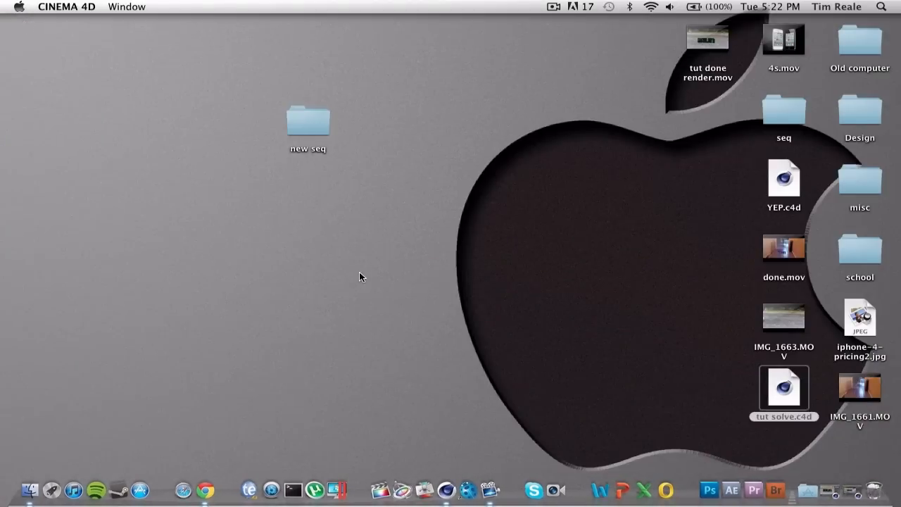
{"action": "left_click", "coordinate": [359, 273]}
{"action": "double_click", "coordinate": [685, 52]}
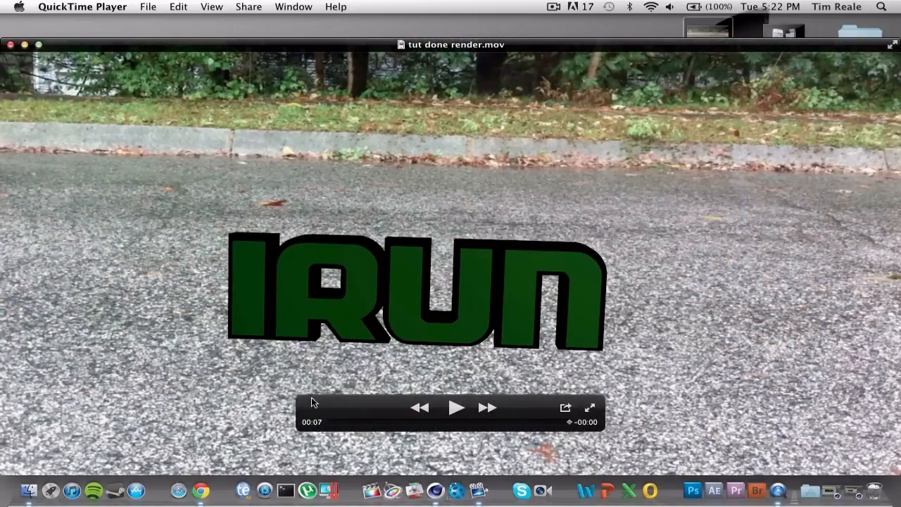
Scrub through the rendered movie to check the tracked iRun text, and close the movie
{"action": "left_click", "coordinate": [336, 424]}
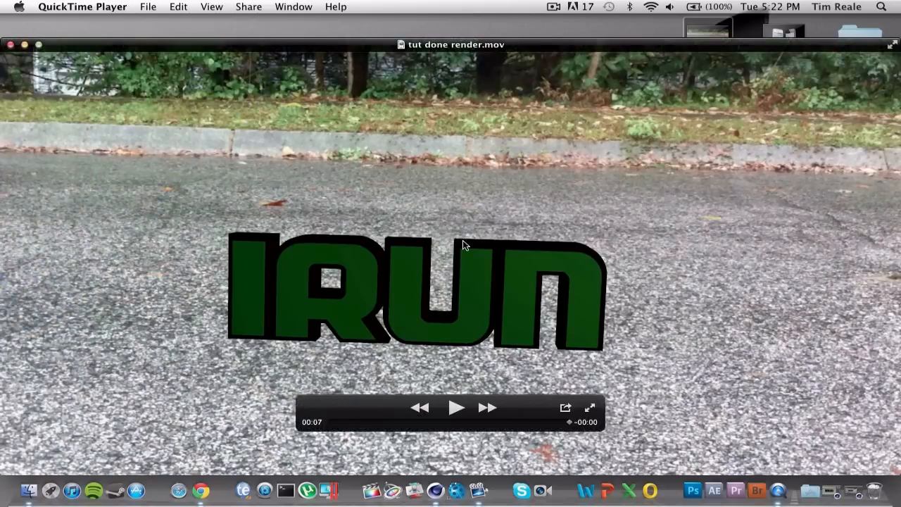
{"action": "mouse_move", "coordinate": [456, 422]}
{"action": "left_mouse_down"}
{"action": "mouse_move", "coordinate": [415, 423]}
{"action": "mouse_move", "coordinate": [507, 423]}
{"action": "mouse_move", "coordinate": [462, 423]}
{"action": "left_mouse_up"}
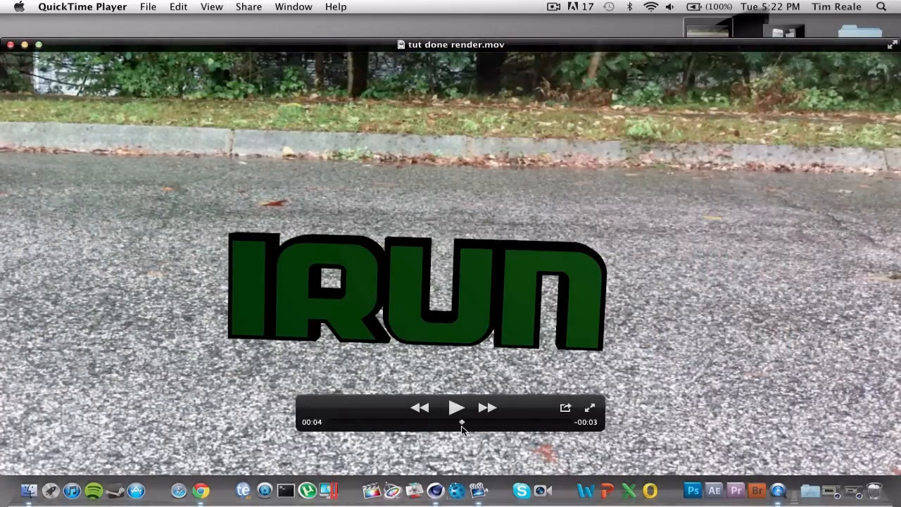
{"action": "left_click", "coordinate": [10, 46]}
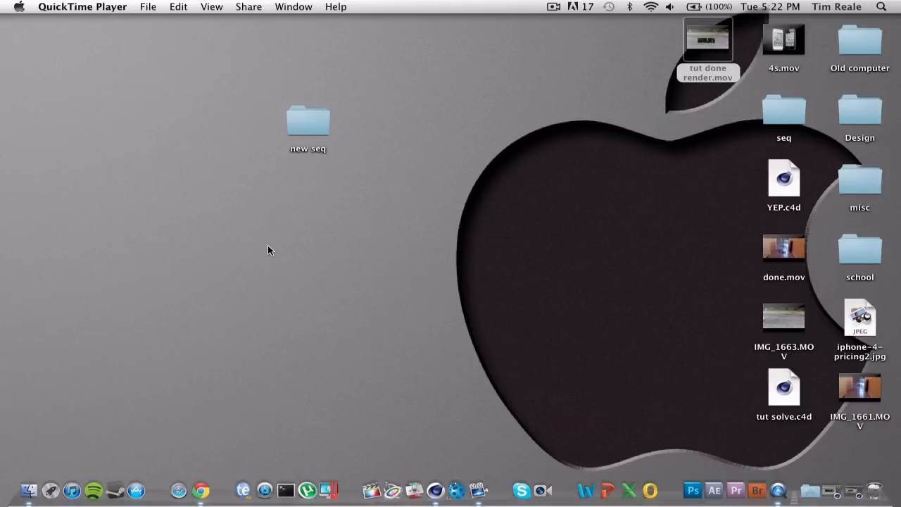
{"action": "left_click", "coordinate": [268, 252]}
{"action": "left_click", "coordinate": [553, 6]}
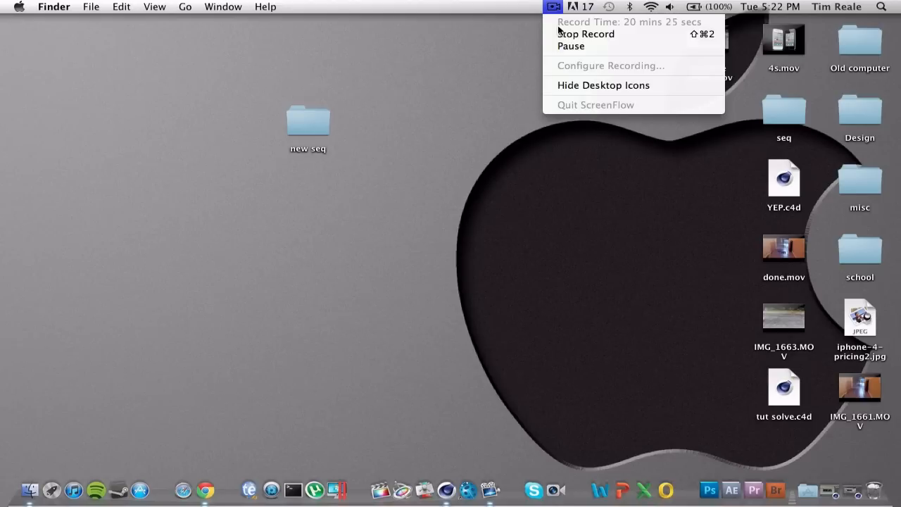
{"action": "left_click", "coordinate": [561, 34]}
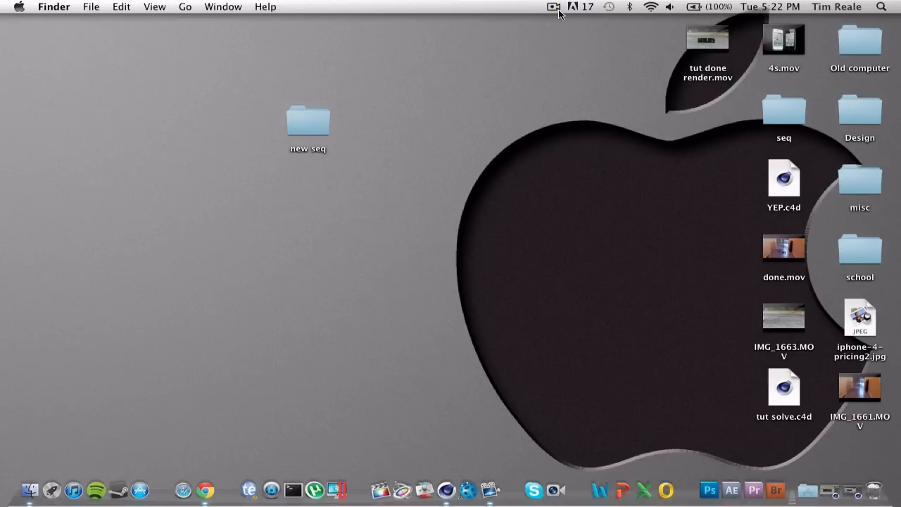